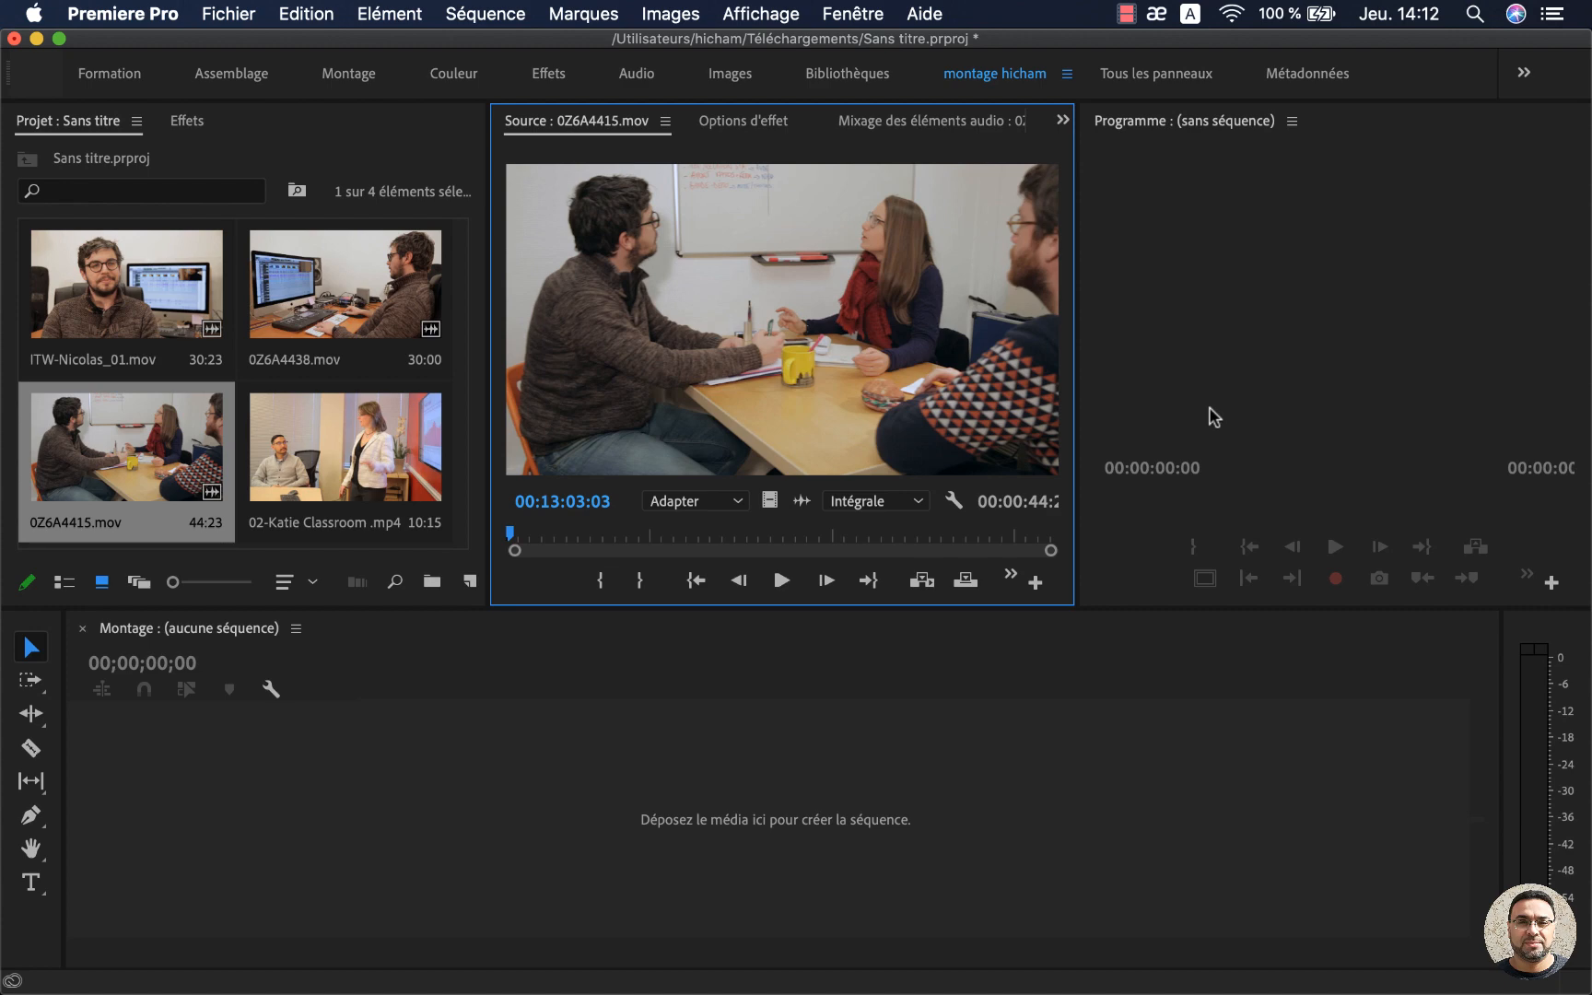
Create a sequence from 02-Katie Classroom .mp4, search the effects for "flou" and apply Flou gaussien to the clip
left_click(378, 433)
left_click_drag(336, 440, 371, 809)
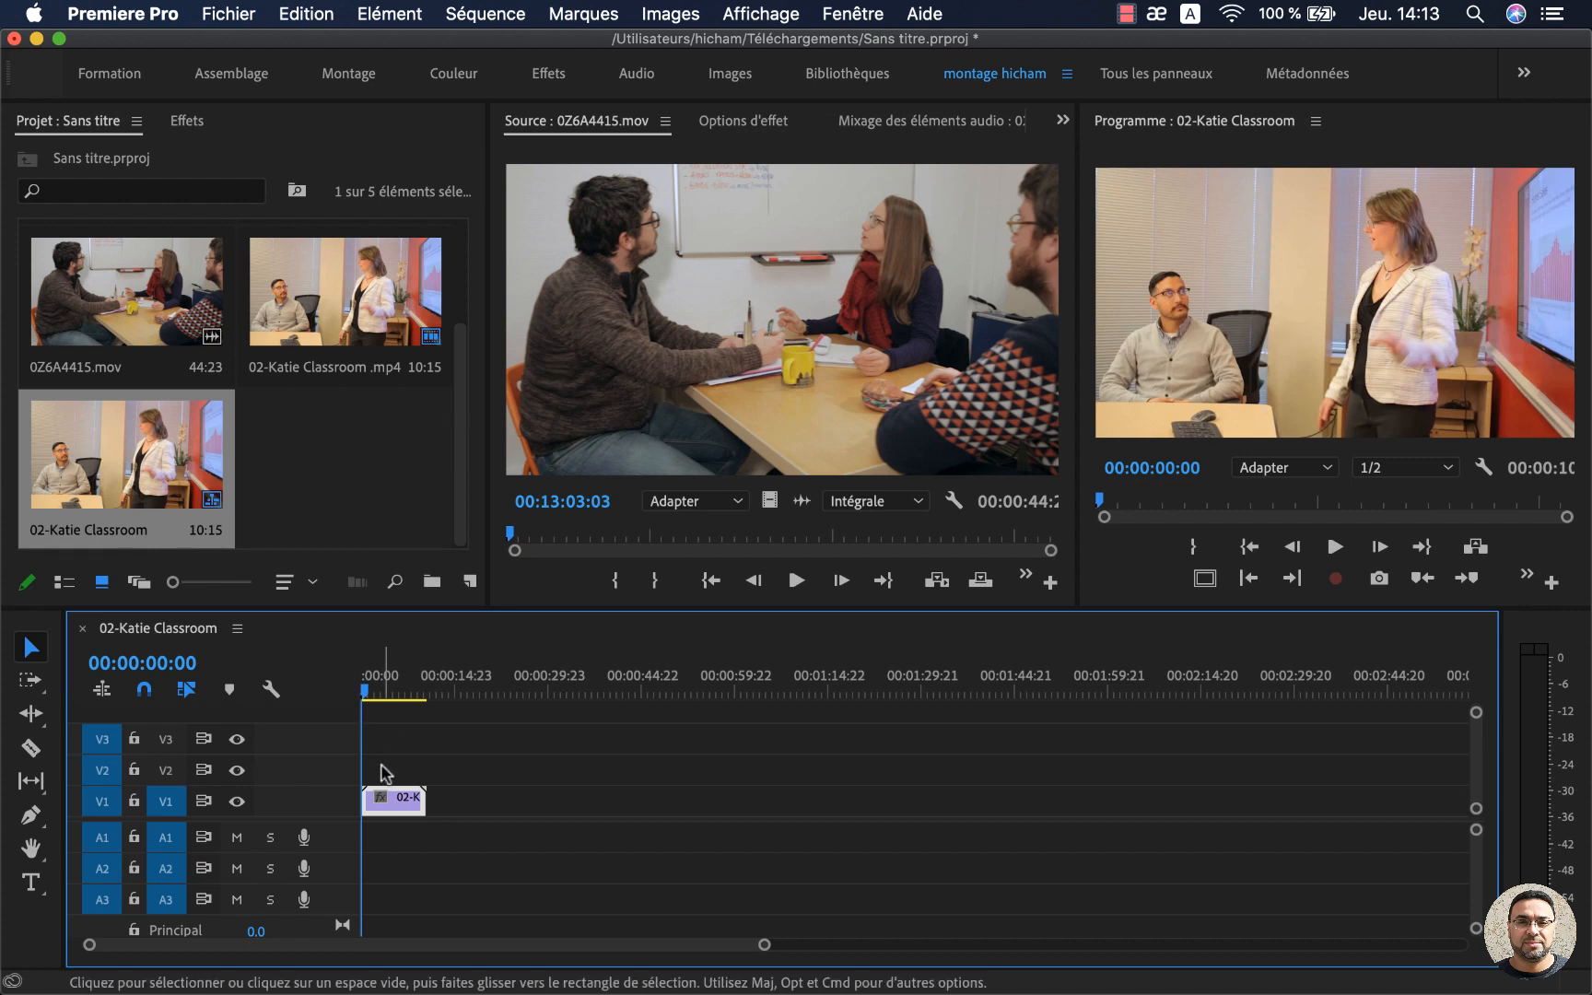
left_click(188, 122)
left_click(90, 155)
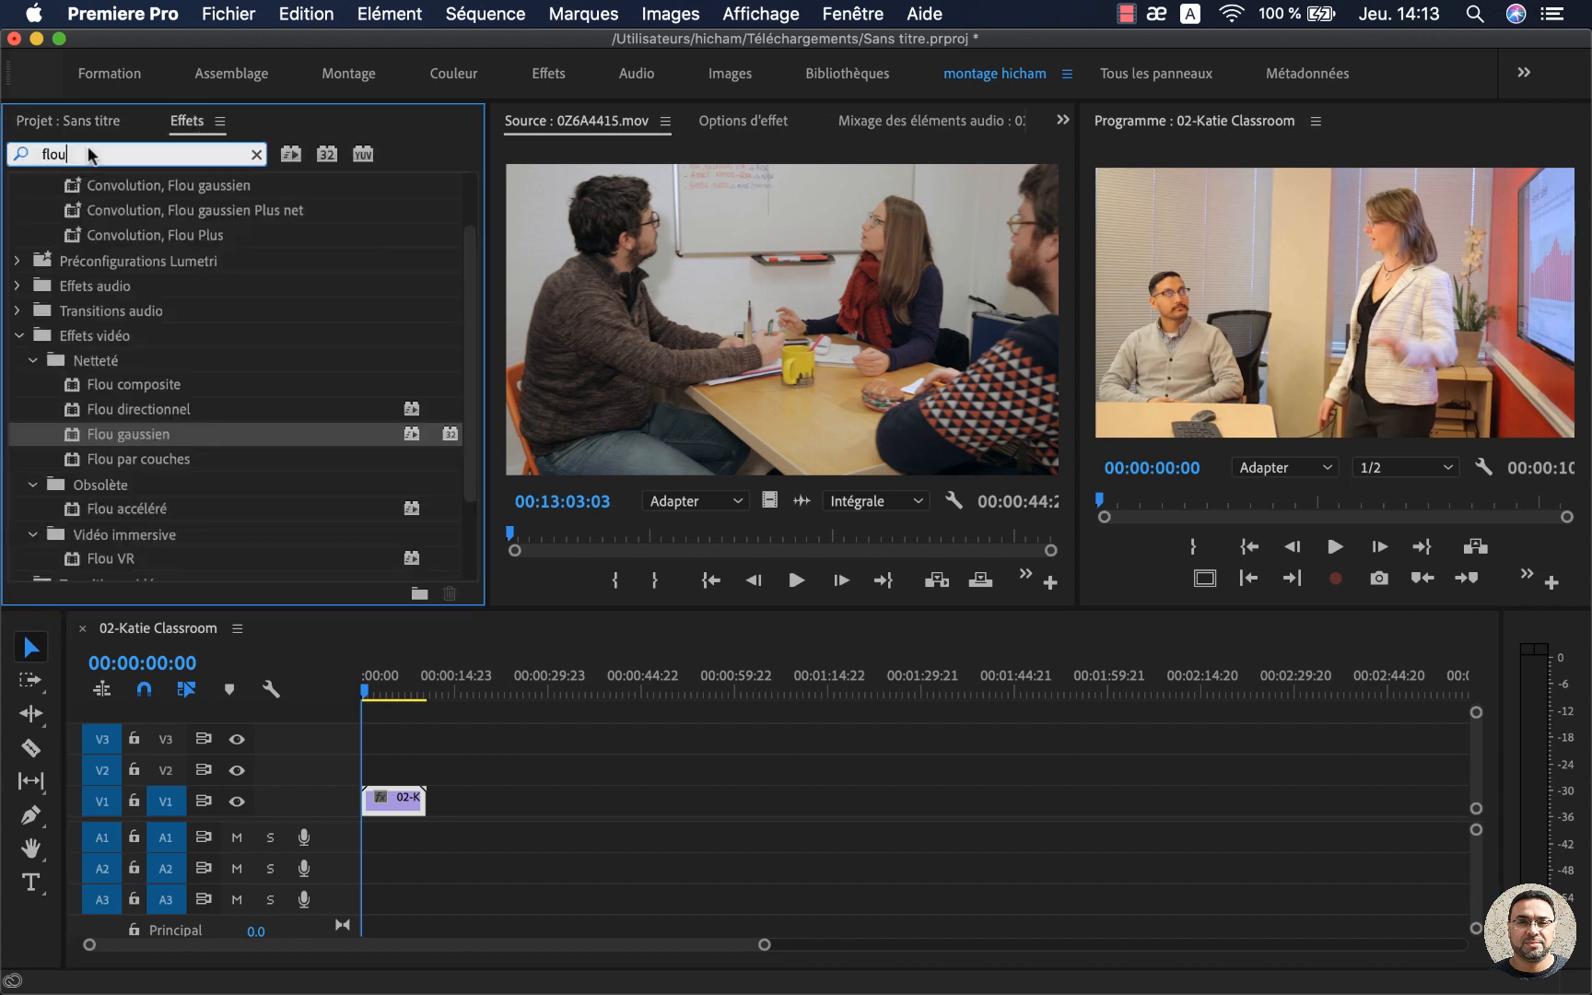
left_click_drag(96, 429, 392, 798)
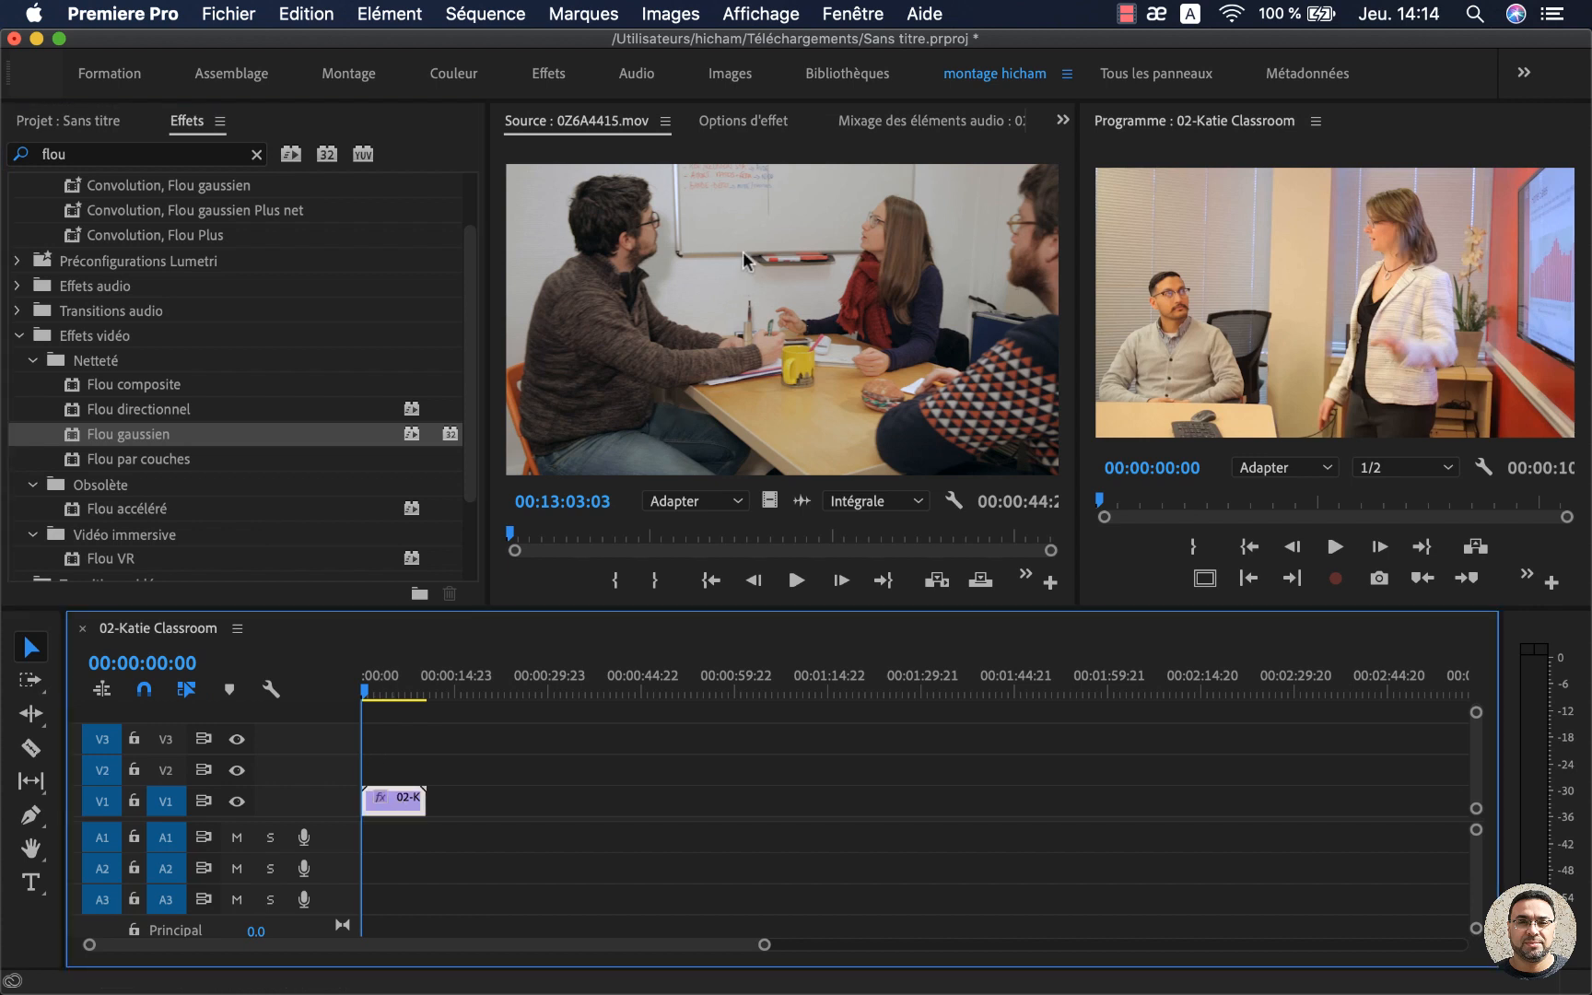
Set the Flou amount of the clip's Flou gaussien effect to 42,0
left_click(749, 122)
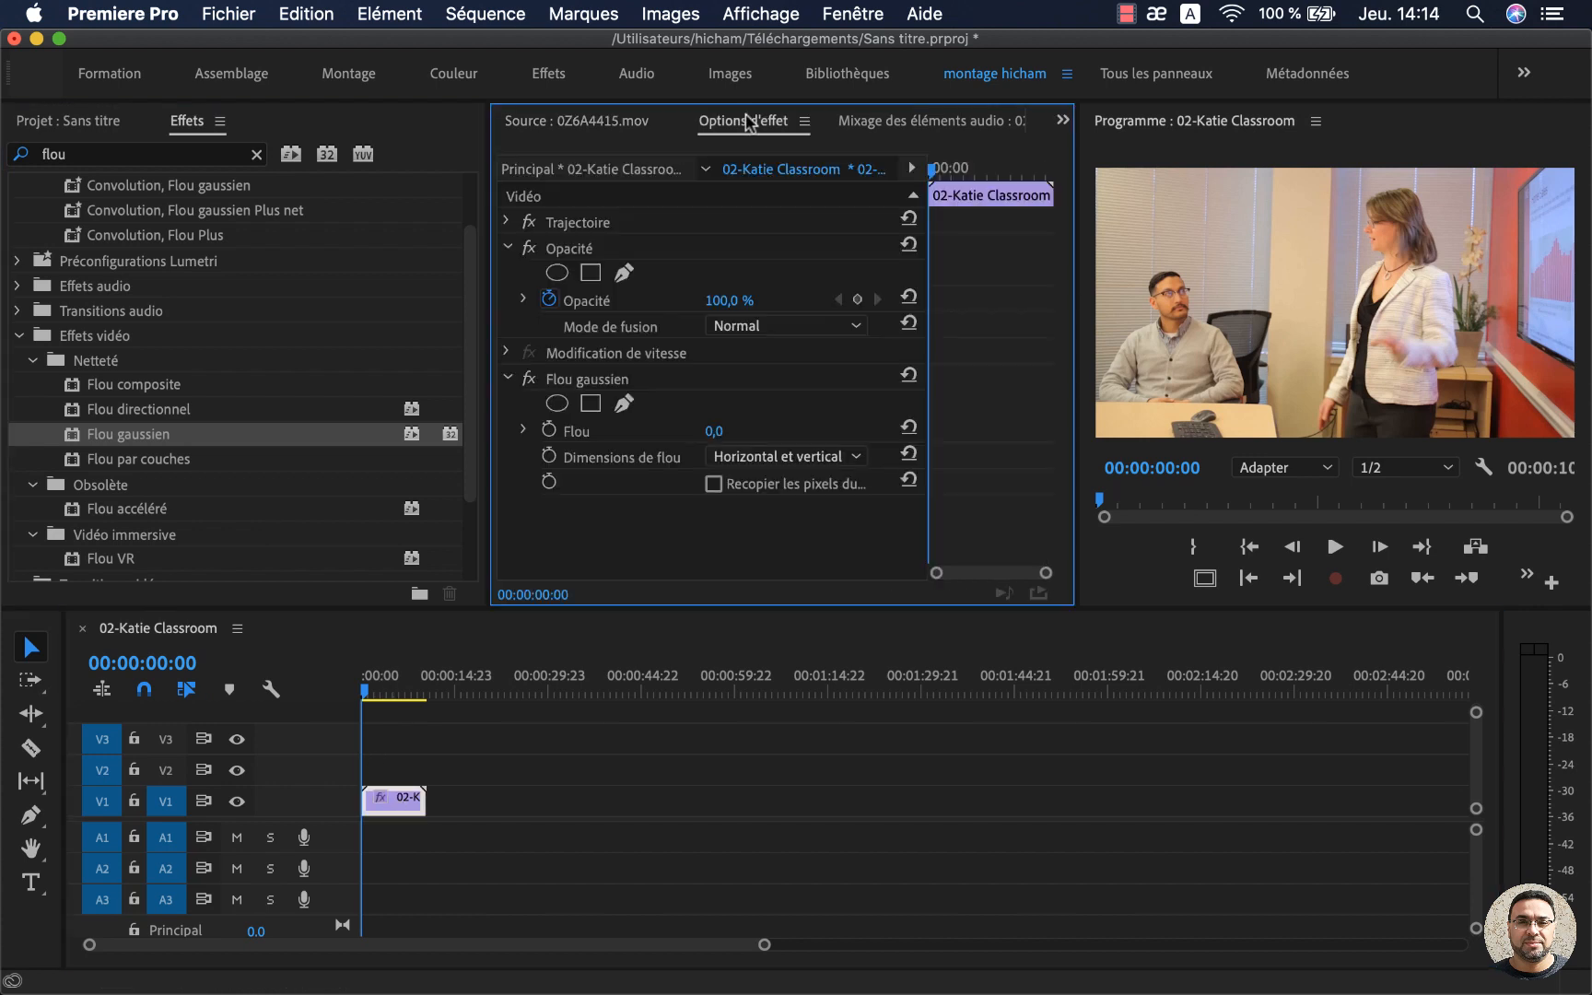
left_click(617, 381)
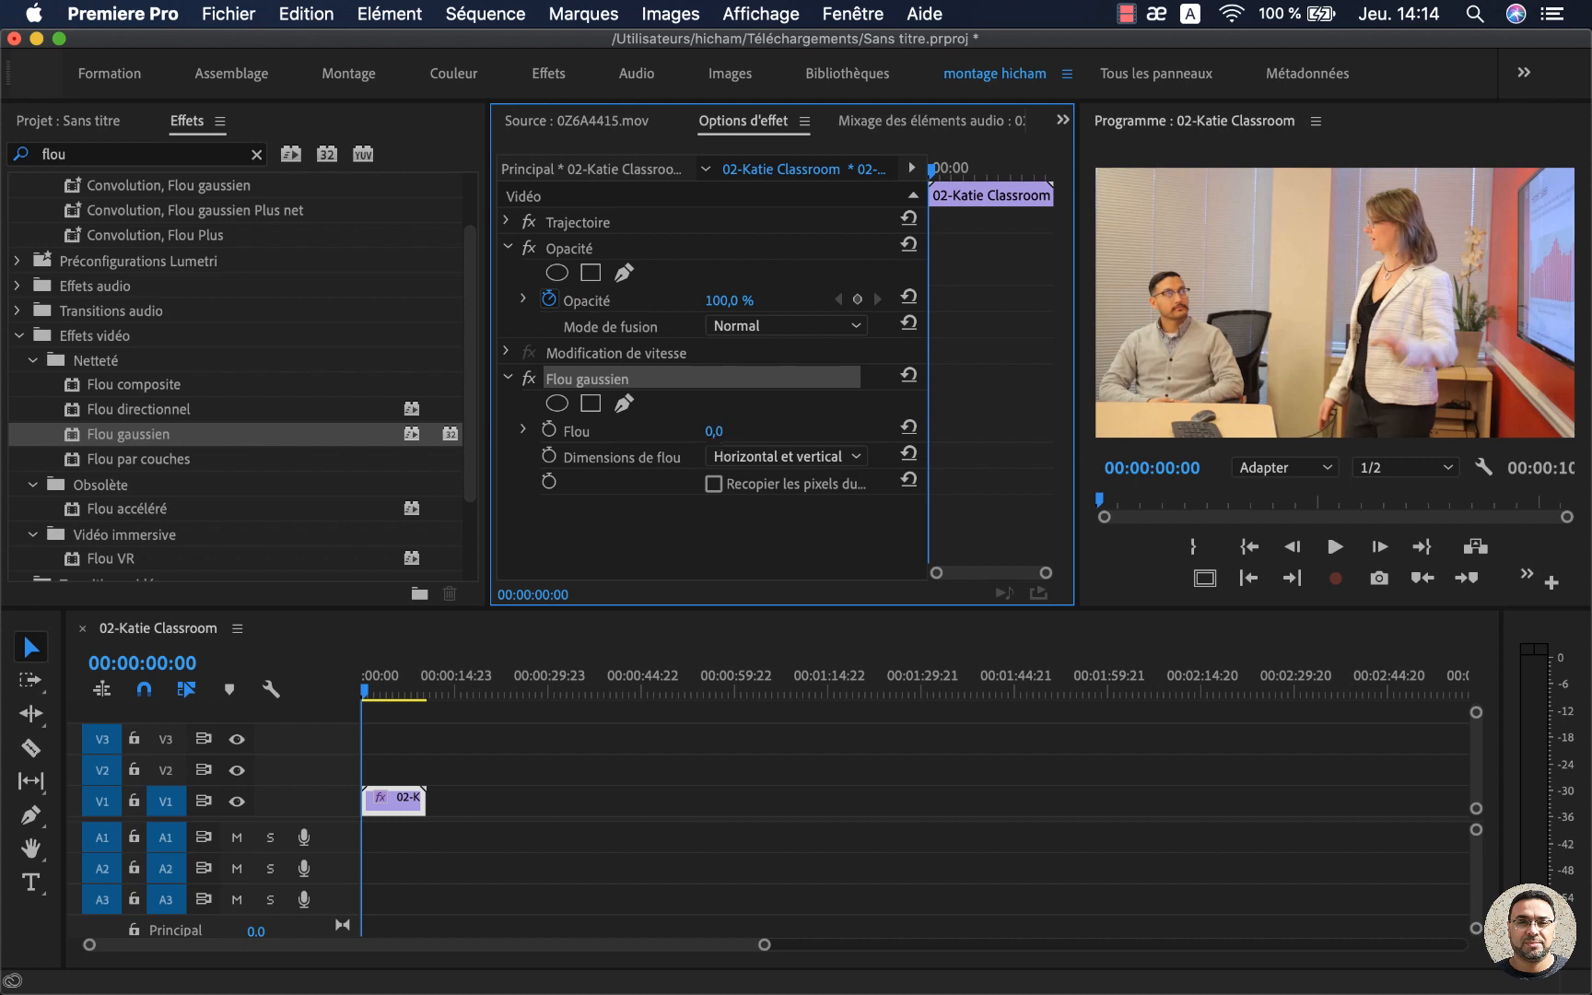
left_click_drag(714, 431, 1392, 265)
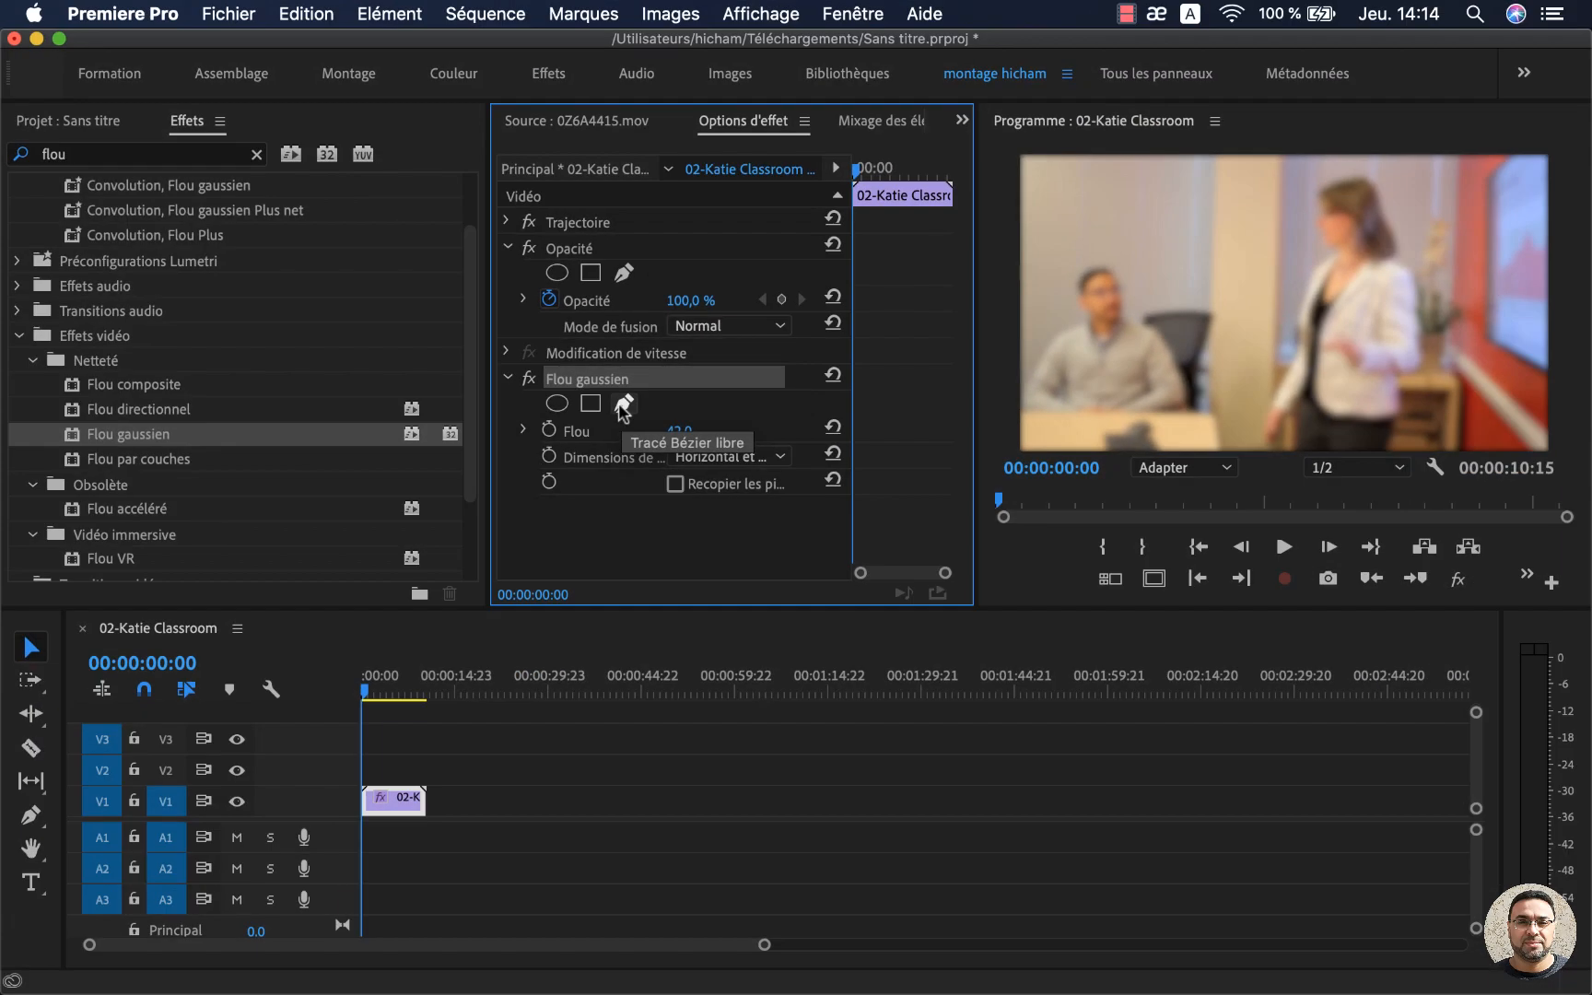
Add an elliptical mask to the Flou gaussien effect and enlarge it around the standing woman
left_click(558, 403)
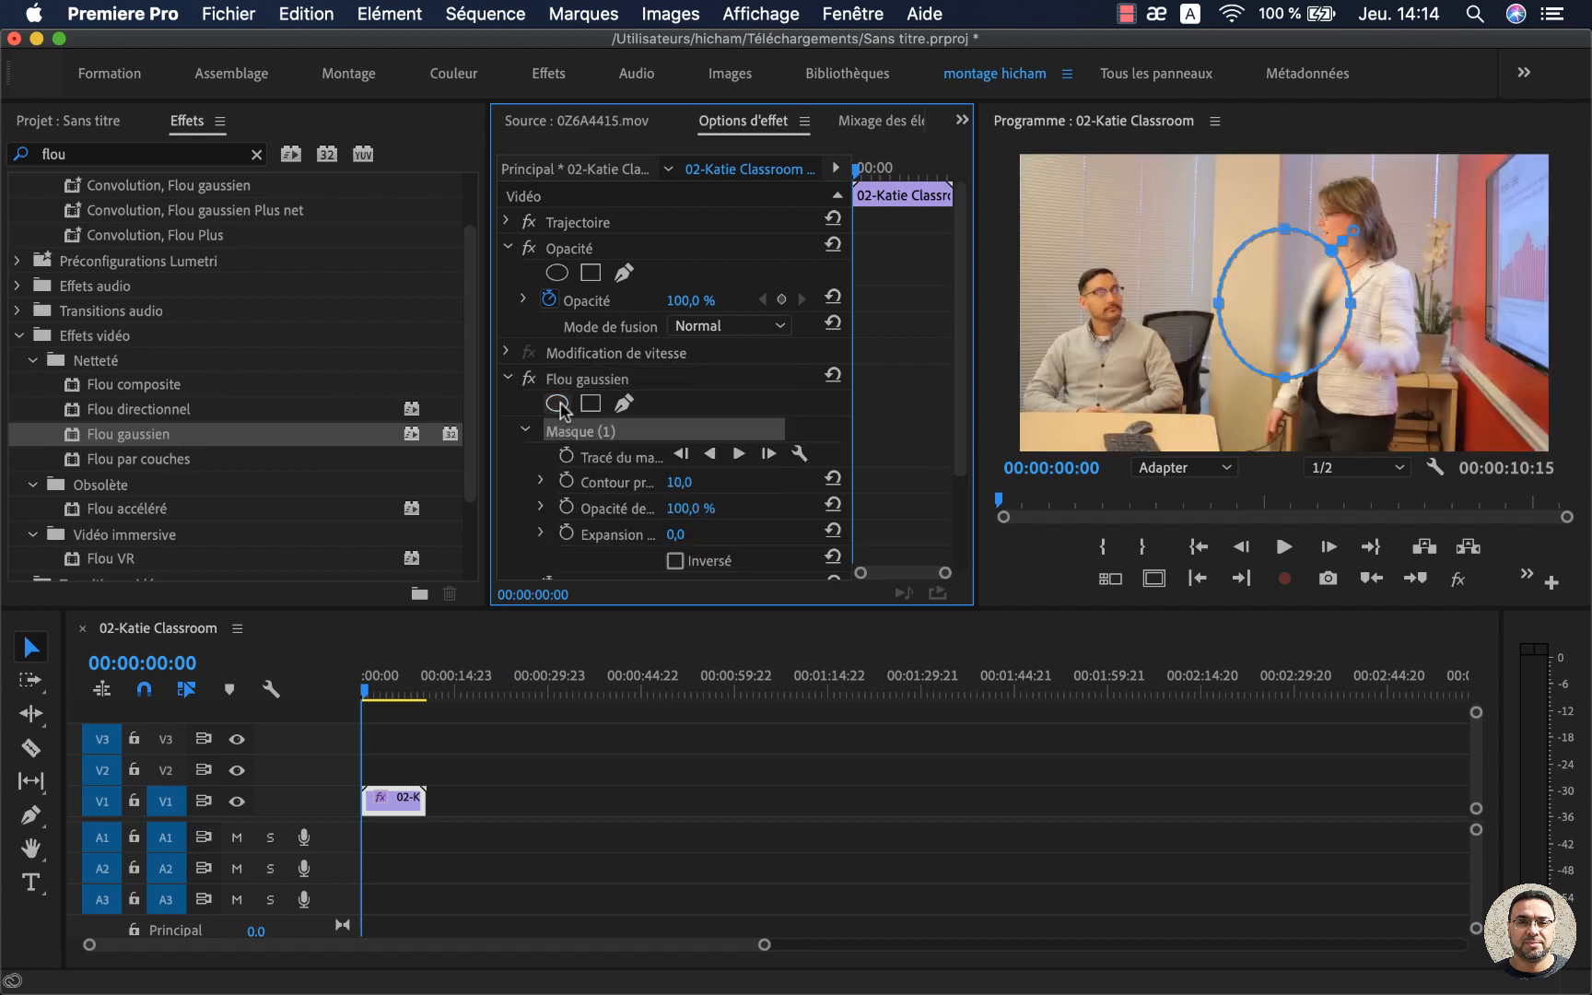
left_click(1294, 327)
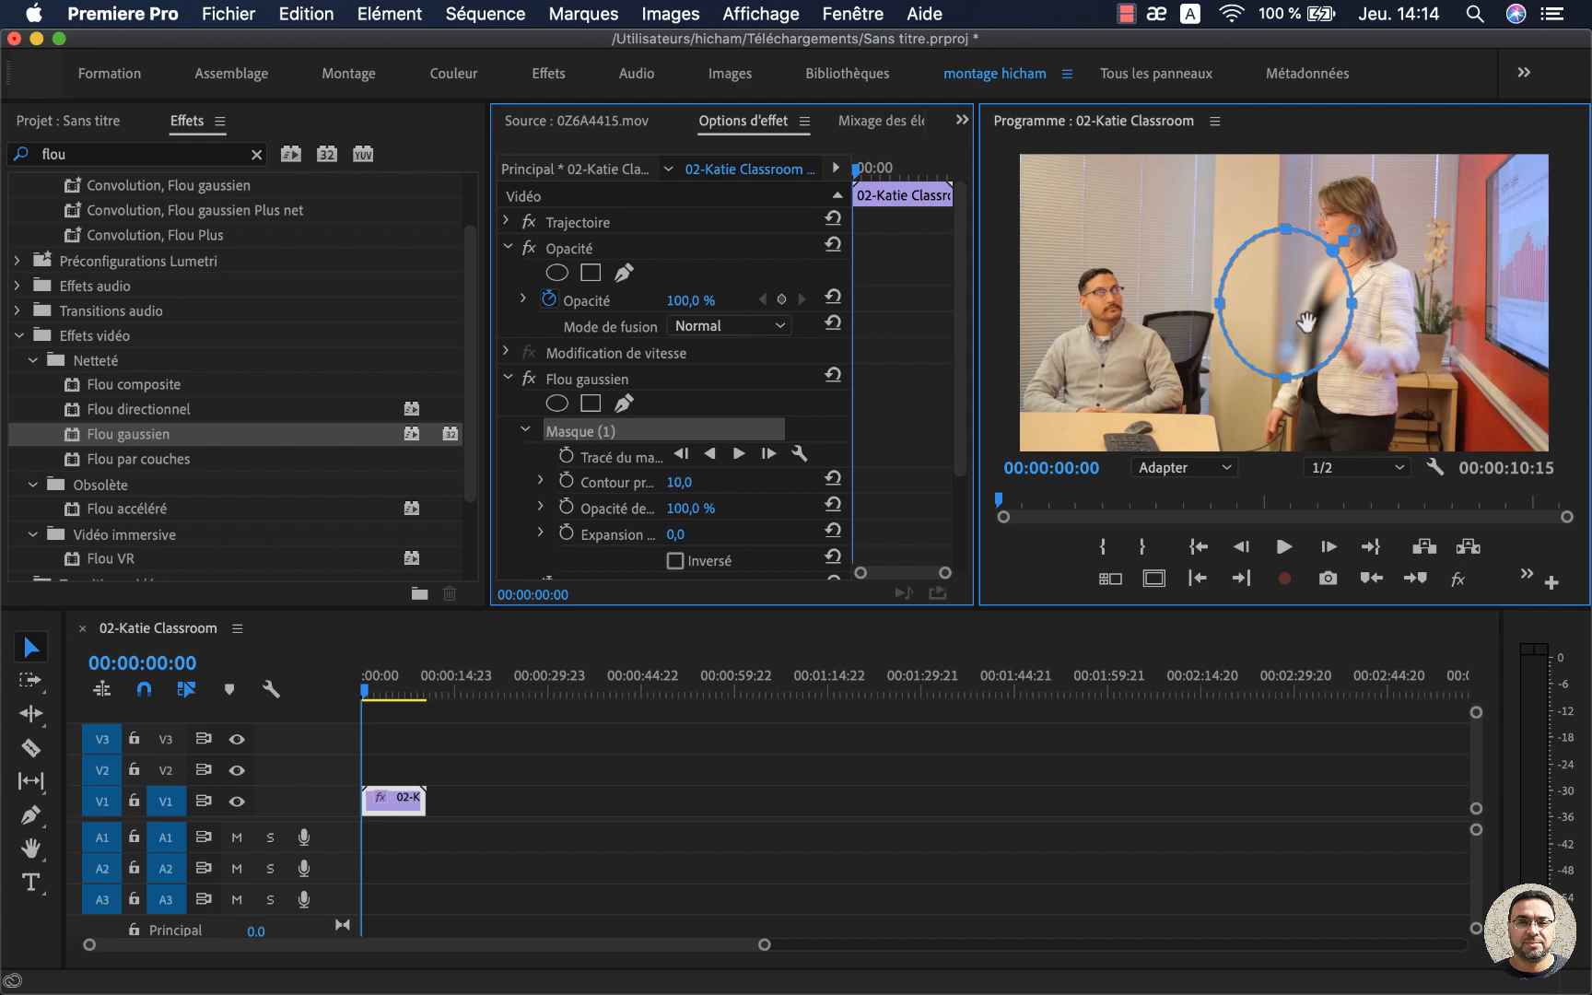
left_click_drag(1306, 321, 1352, 479)
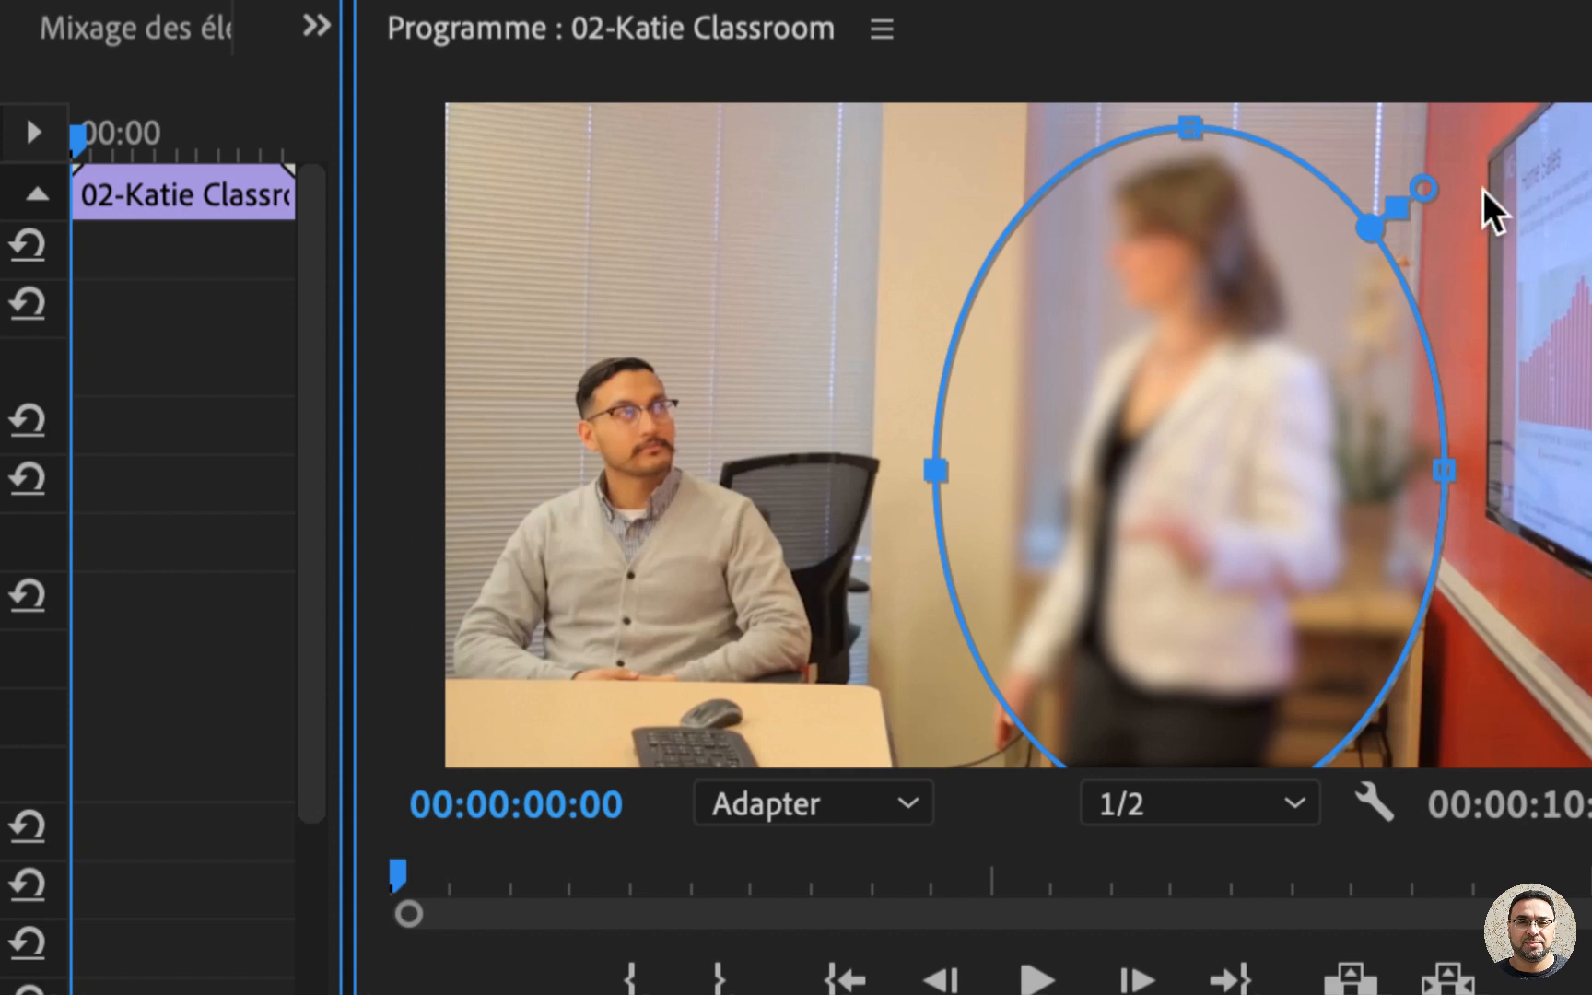
Feather the elliptical blur mask by about 205,3 and invert it so the blur falls outside the woman
left_click_drag(1422, 184, 1493, 139)
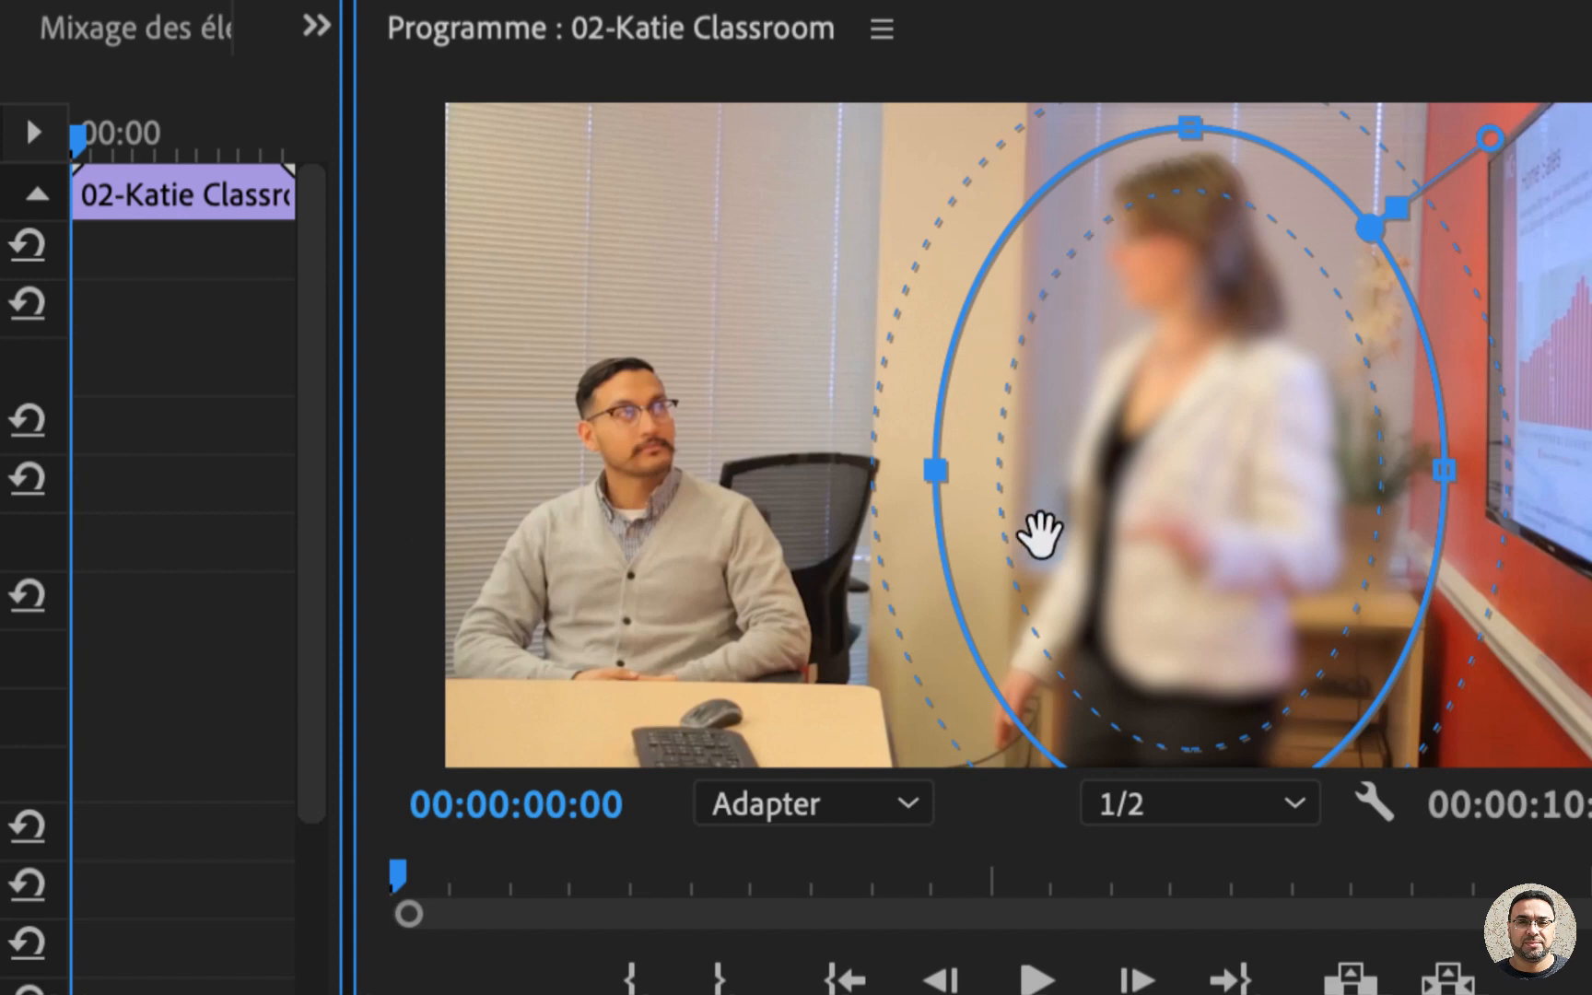
left_click_drag(1148, 488, 1150, 456)
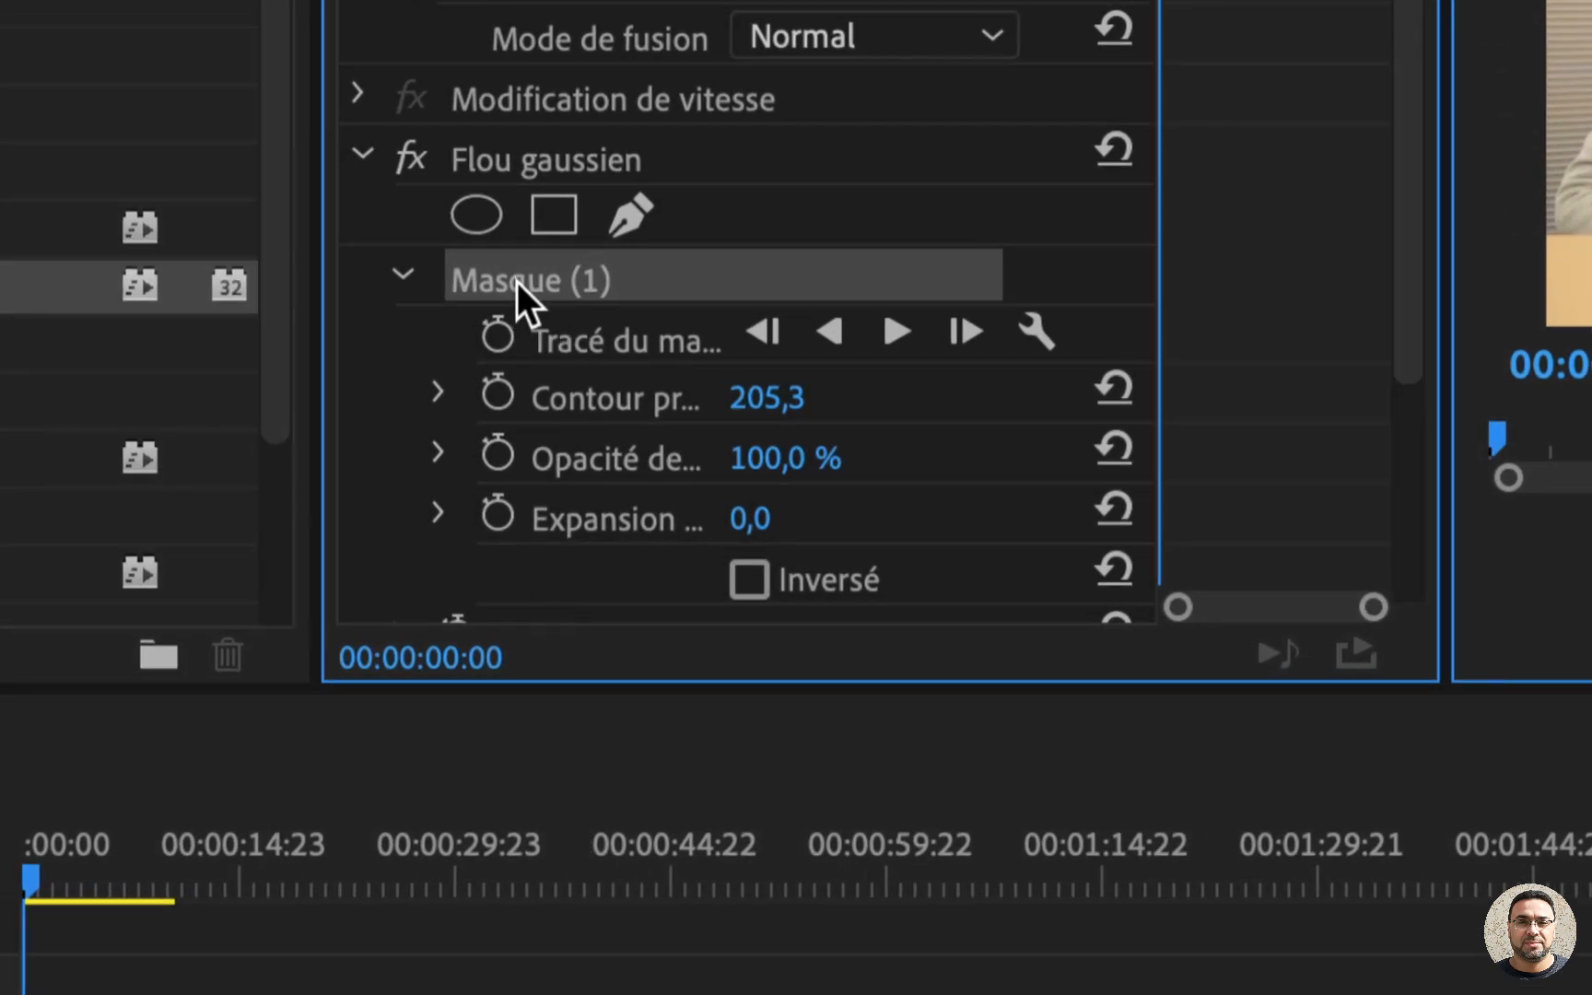
left_click(753, 580)
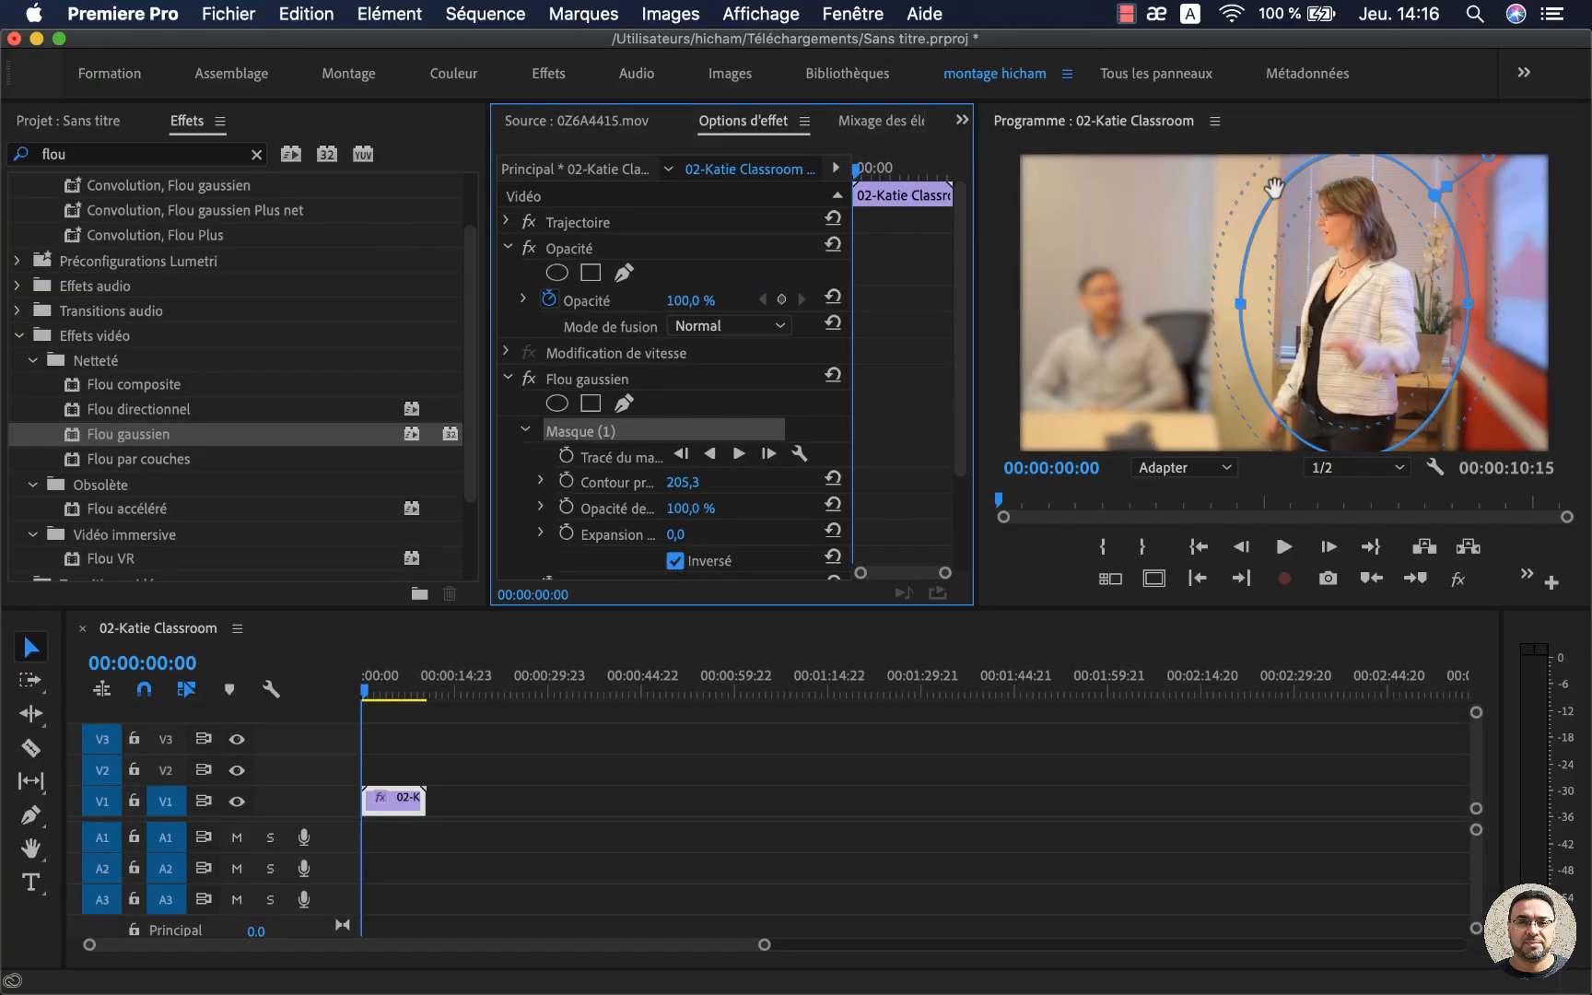
left_click(515, 798)
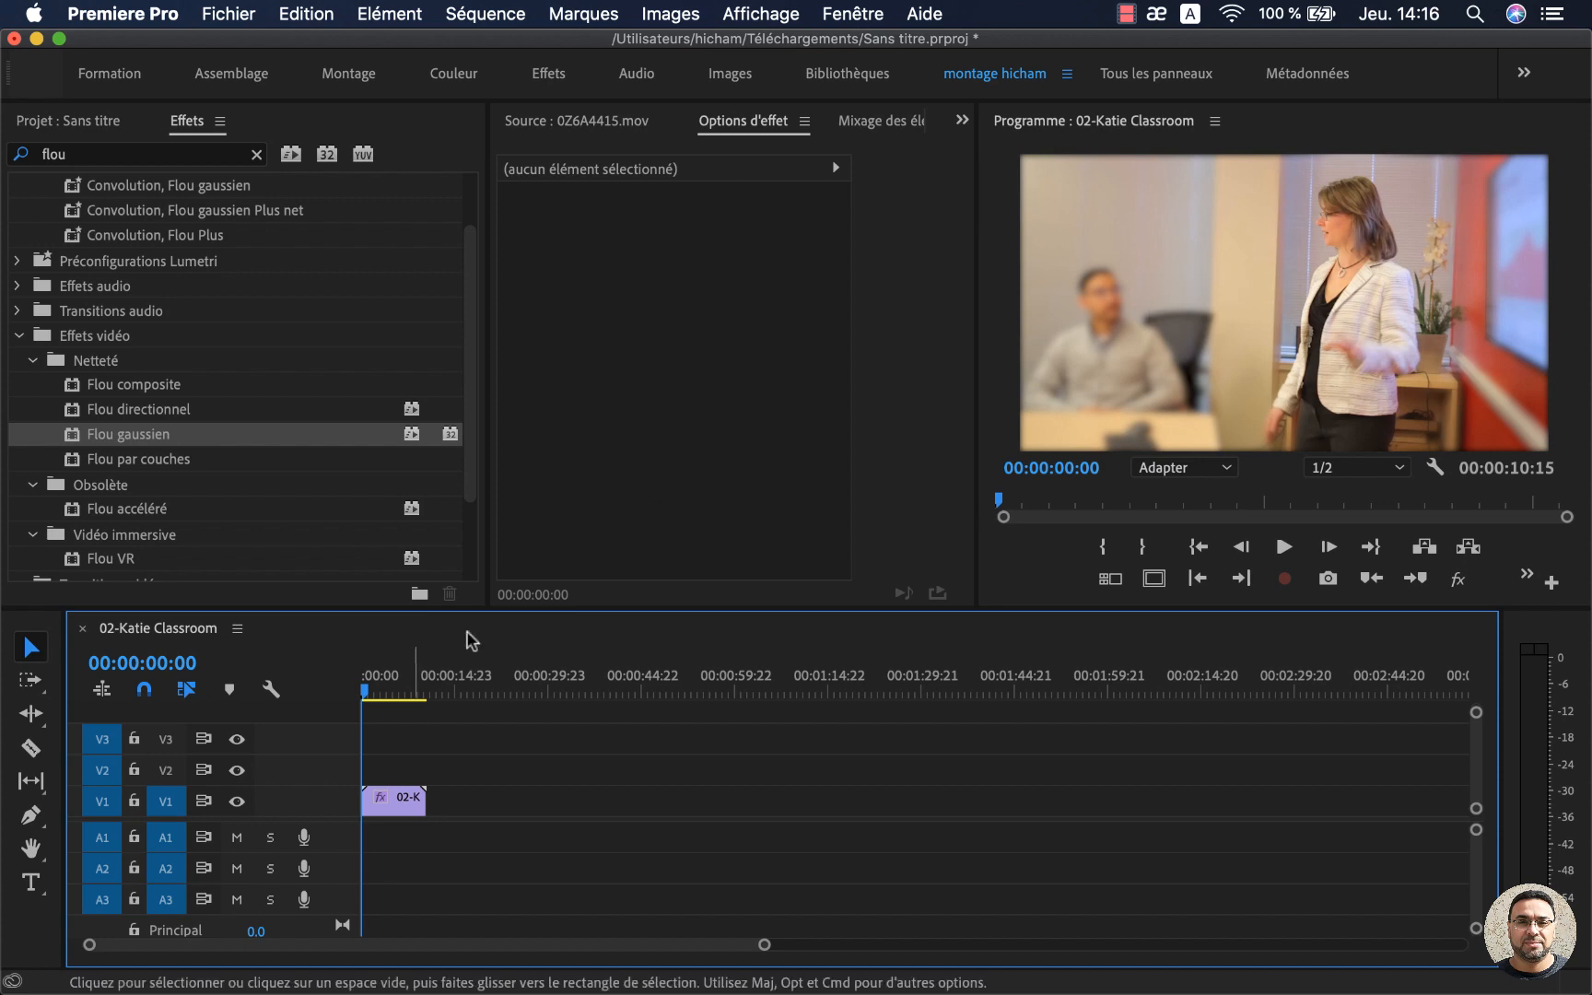
Reselect the blur mask on the classroom clip and set its feather to 212,2
left_click(387, 799)
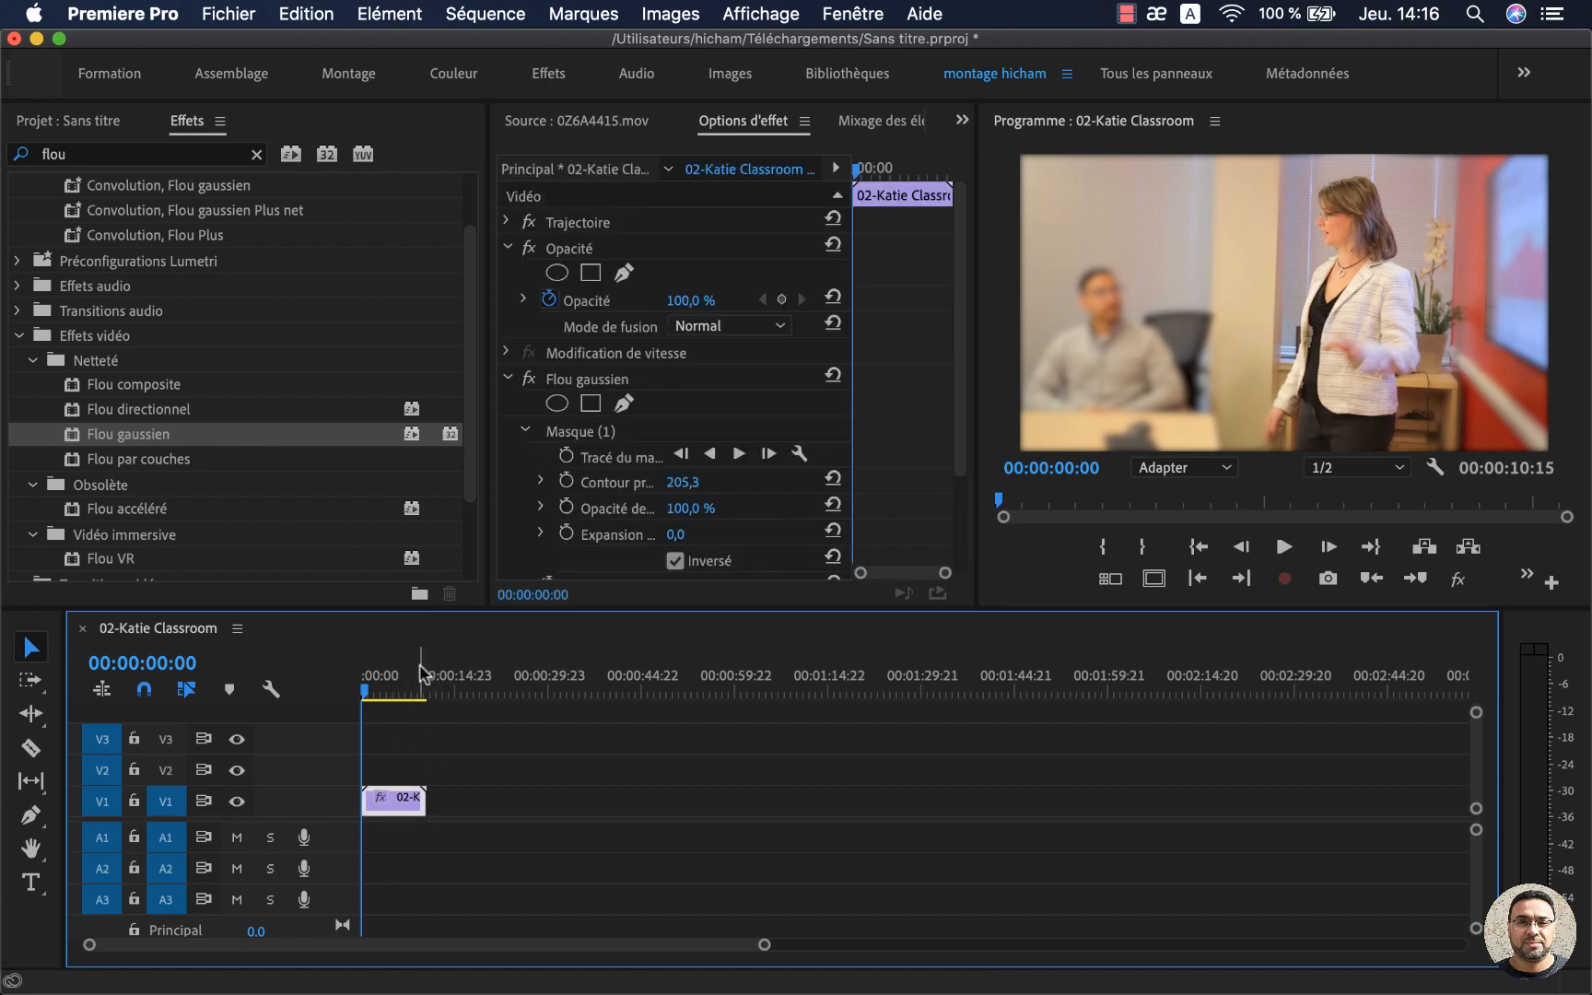
left_click(599, 435)
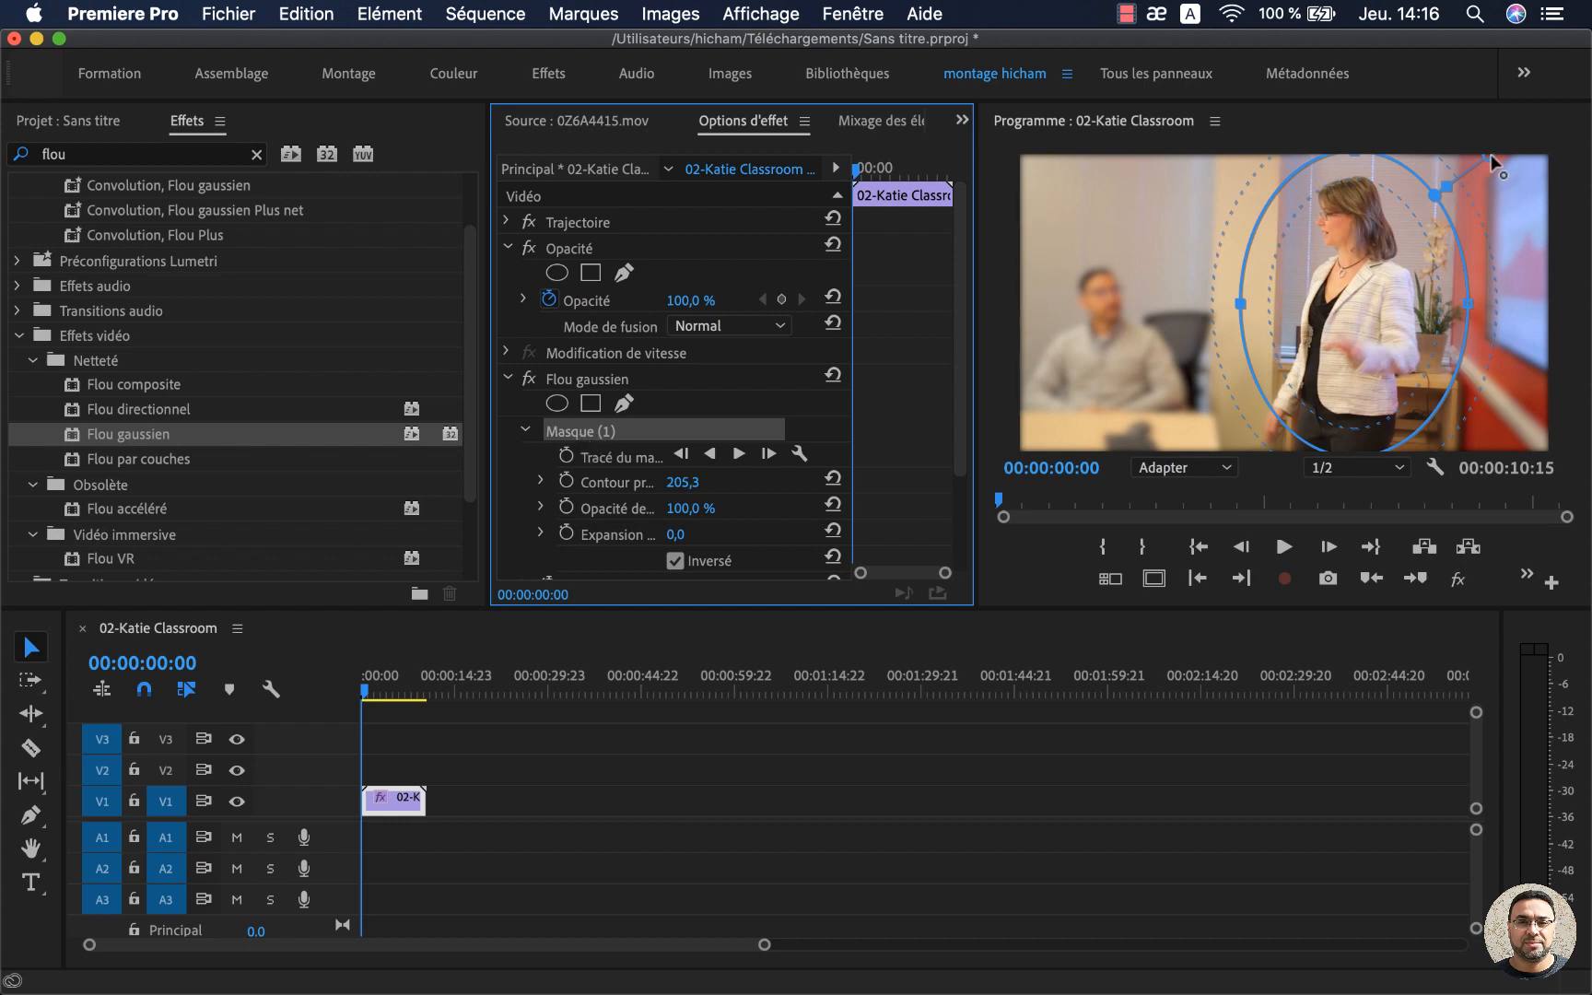
left_click_drag(1492, 160, 1489, 154)
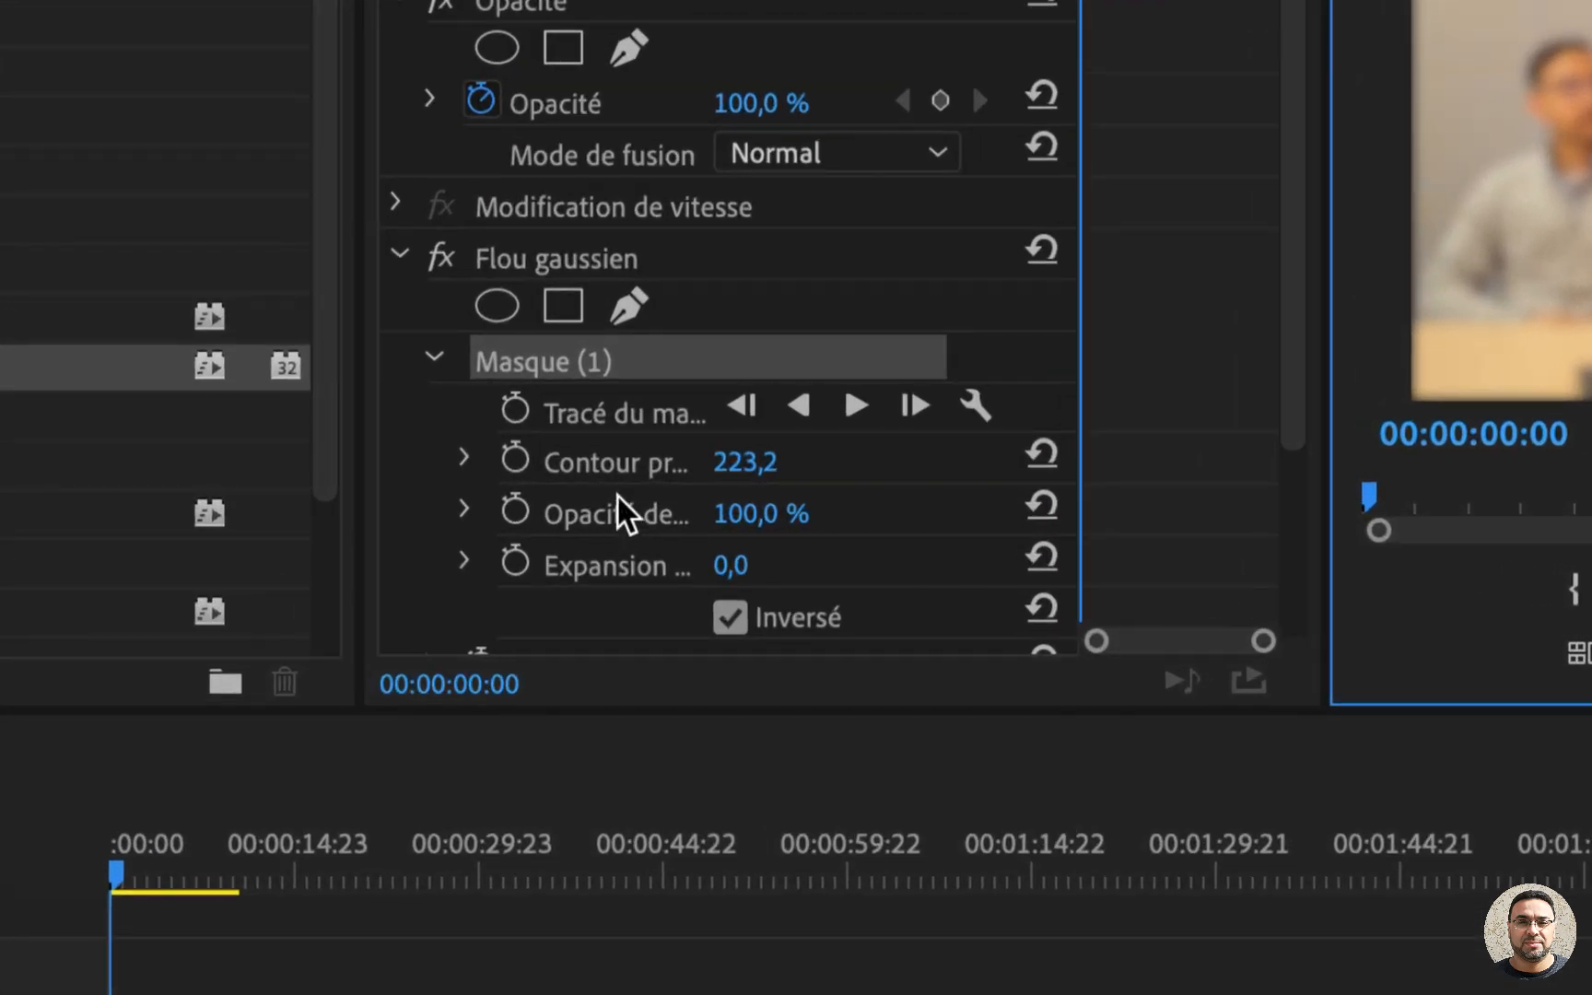
left_click(756, 463)
mouse_move(755, 464)
left_mouse_down()
mouse_move(714, 463)
mouse_move(735, 464)
left_mouse_up()
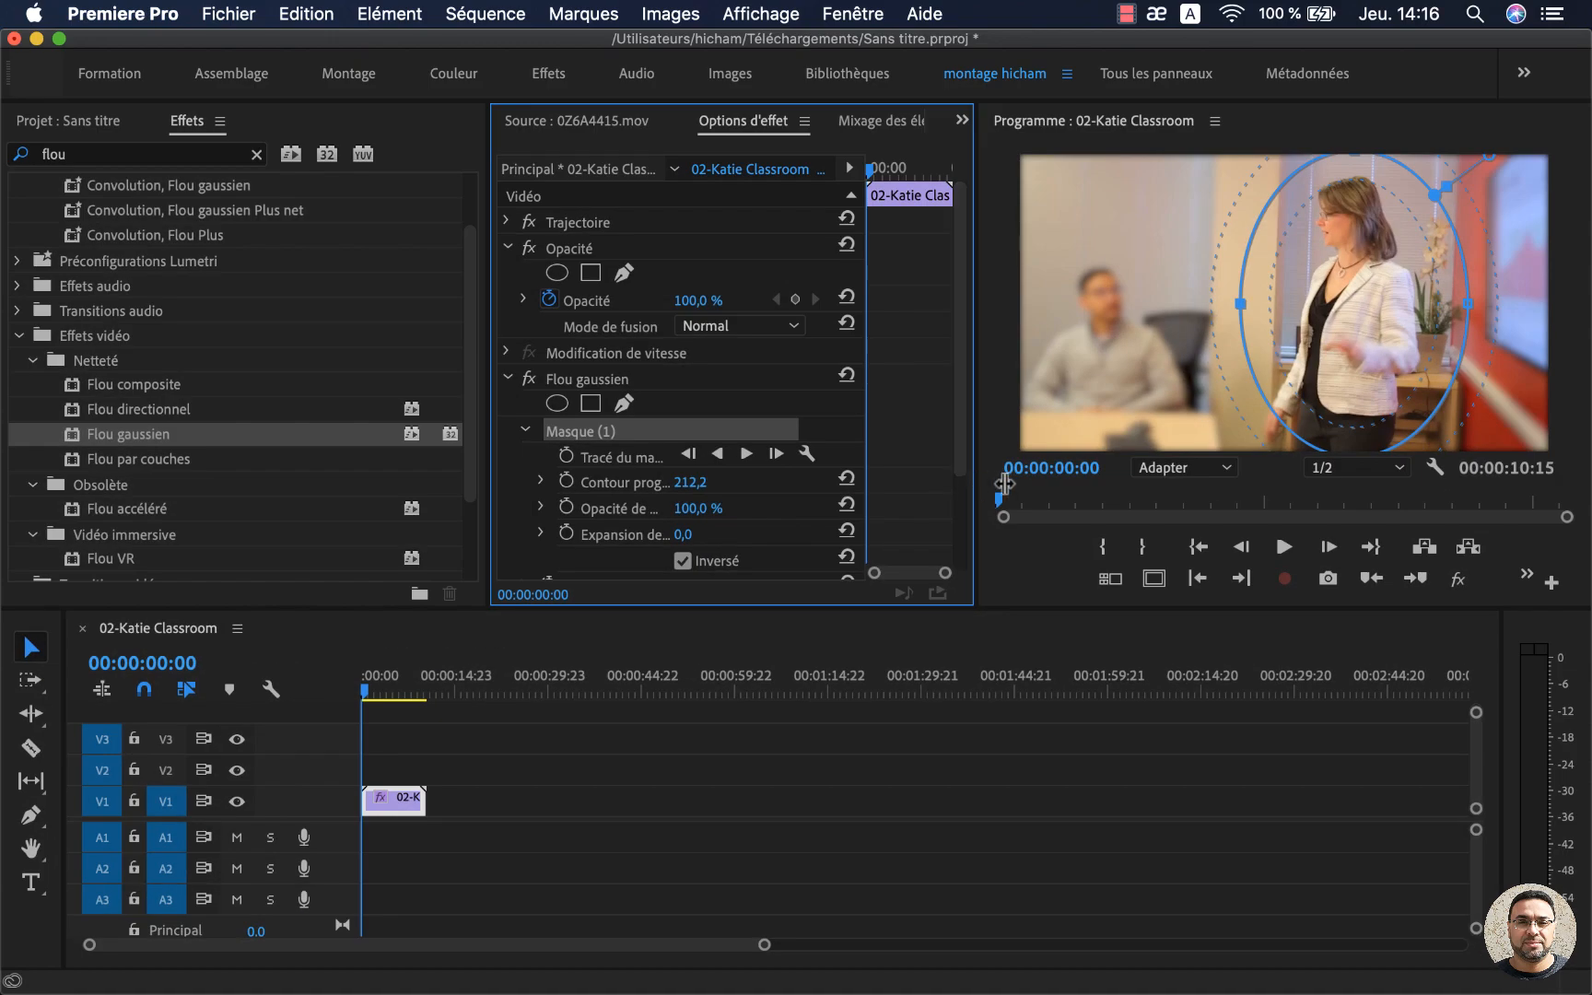
Try a mask expansion of 20,0, preview the playback and undo the expansion
left_click_drag(1004, 484, 1027, 484)
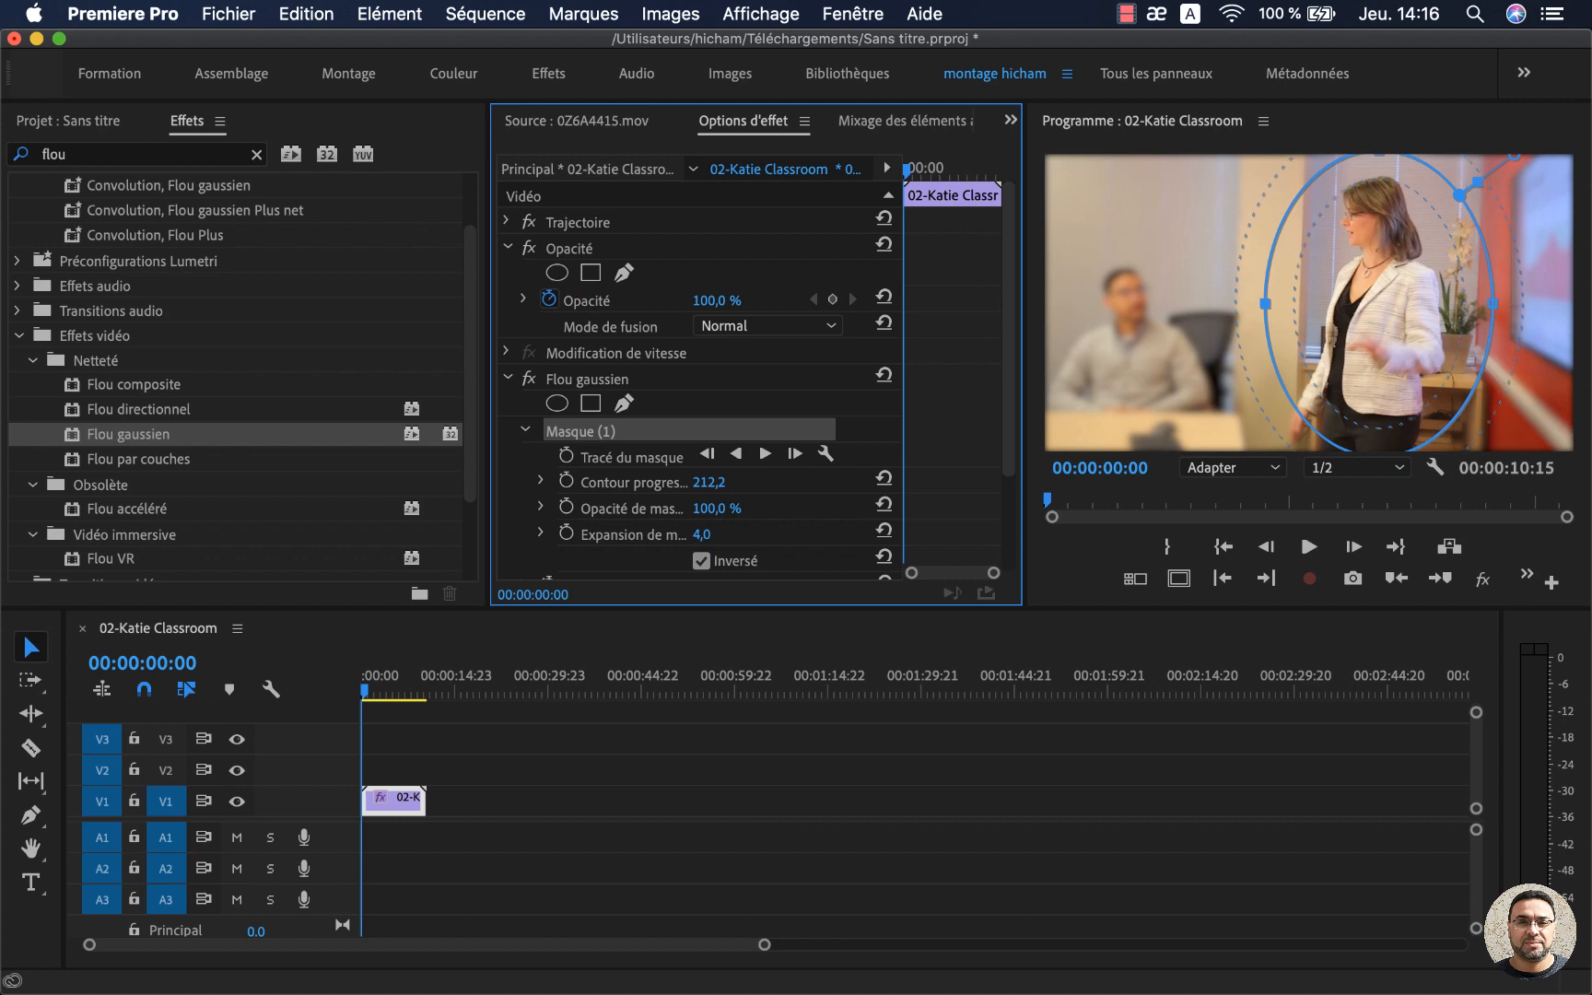
mouse_move(700, 534)
left_mouse_down()
mouse_move(684, 535)
mouse_move(750, 534)
mouse_move(716, 535)
left_mouse_up()
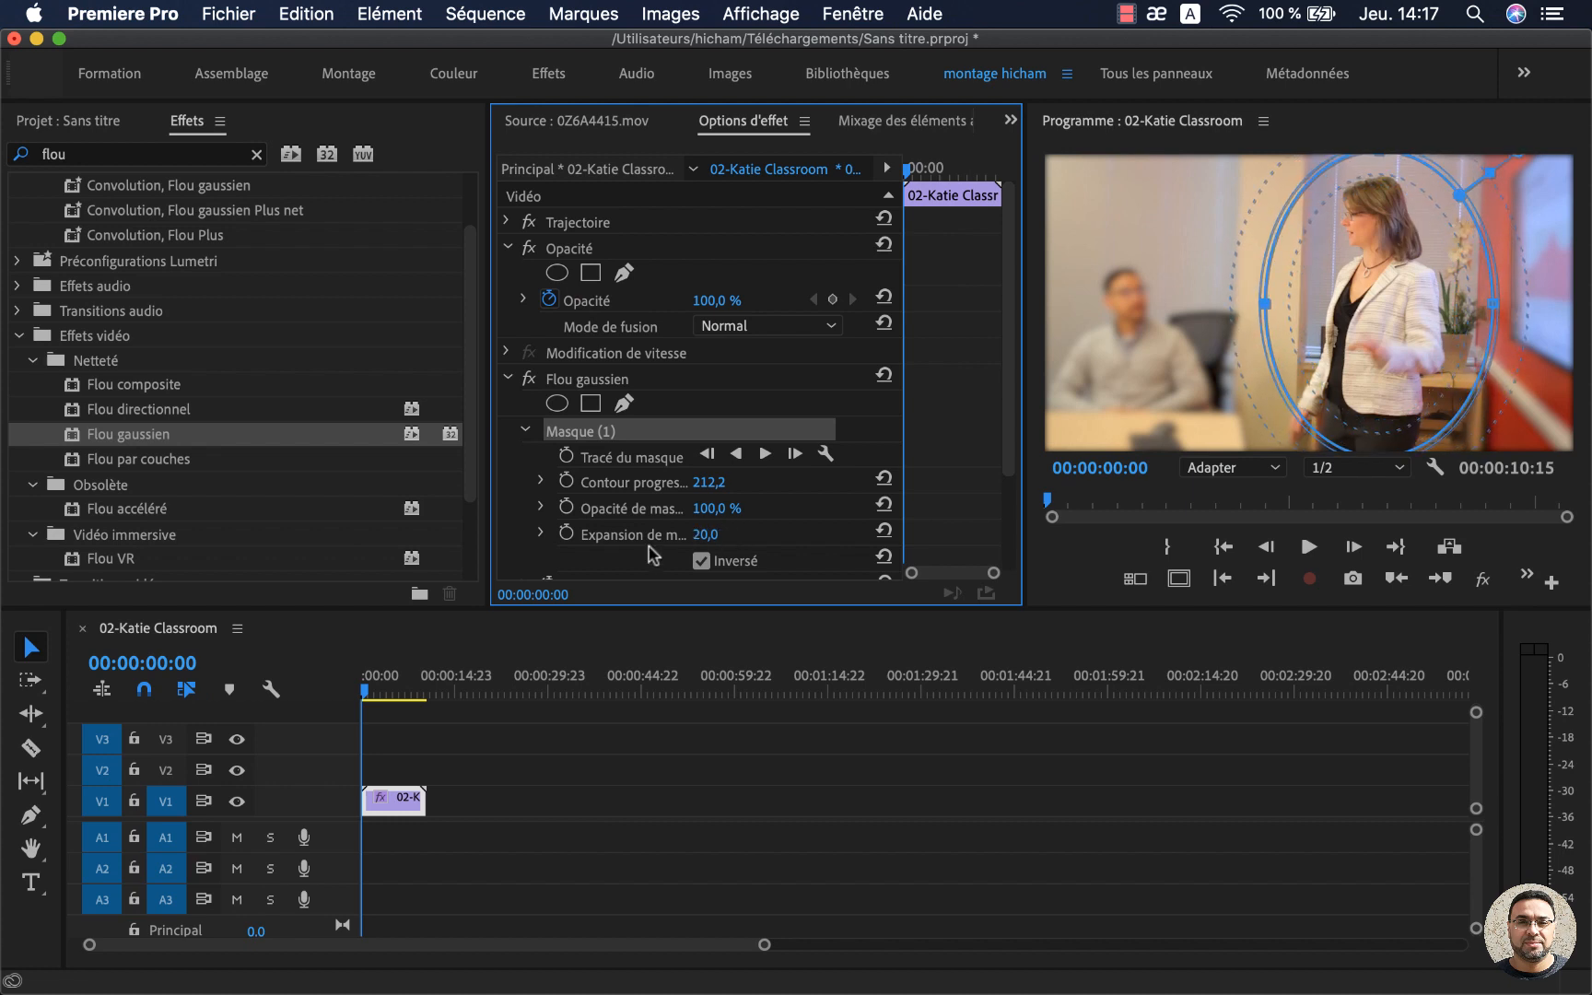
left_click(1308, 546)
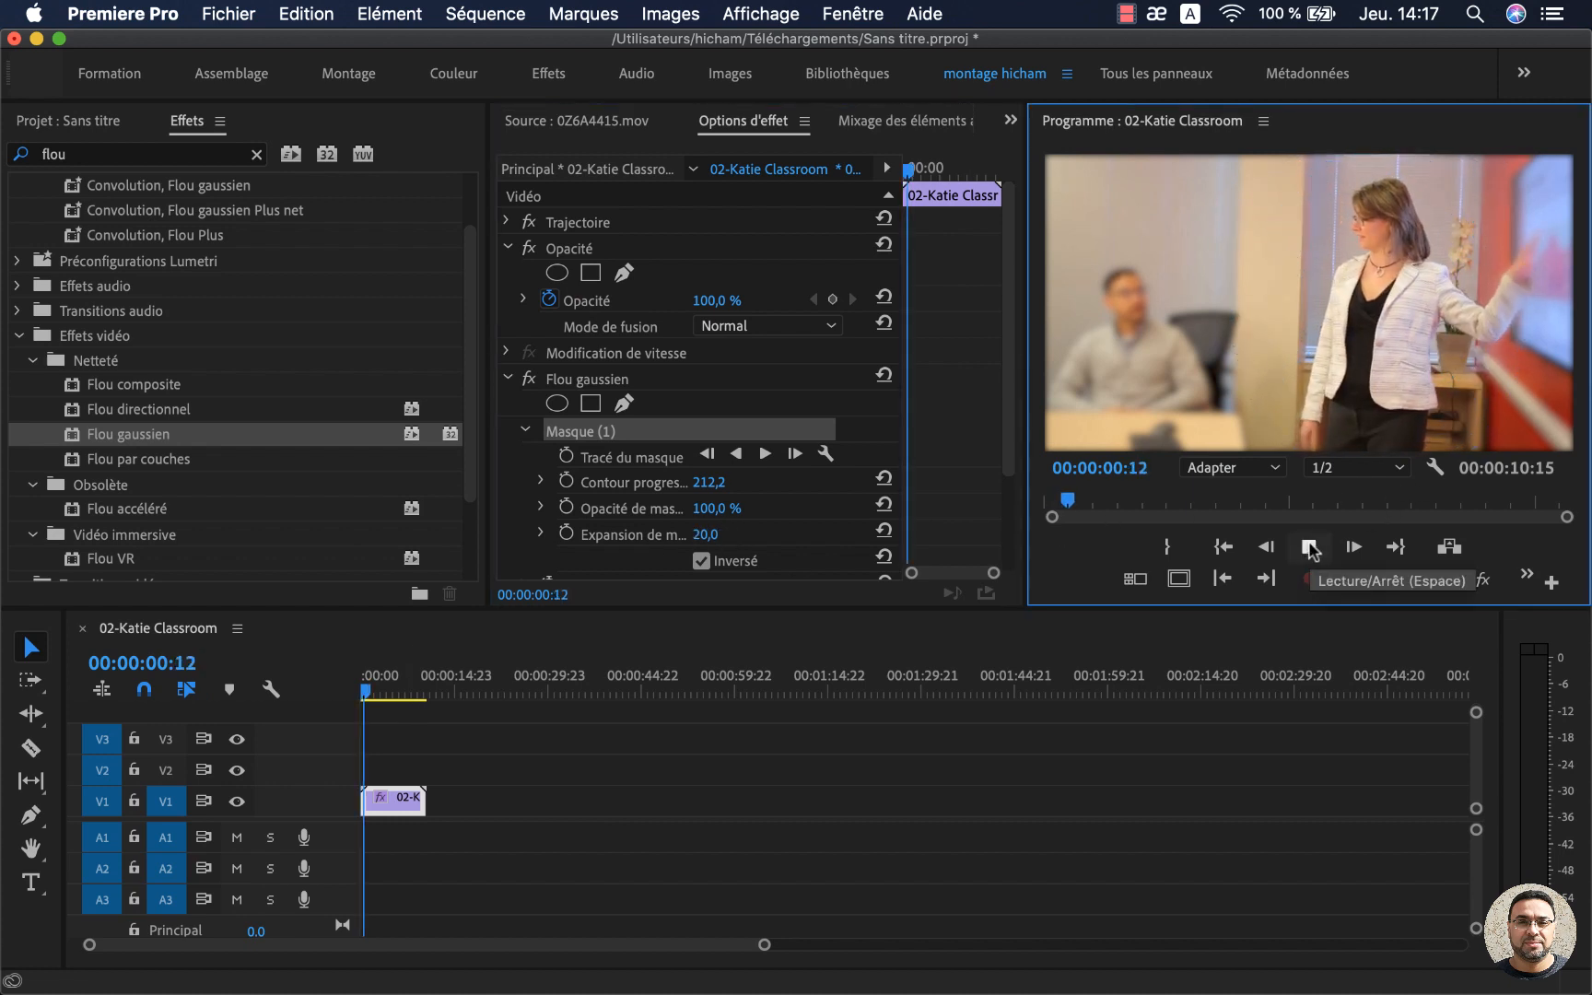
left_click(1310, 548)
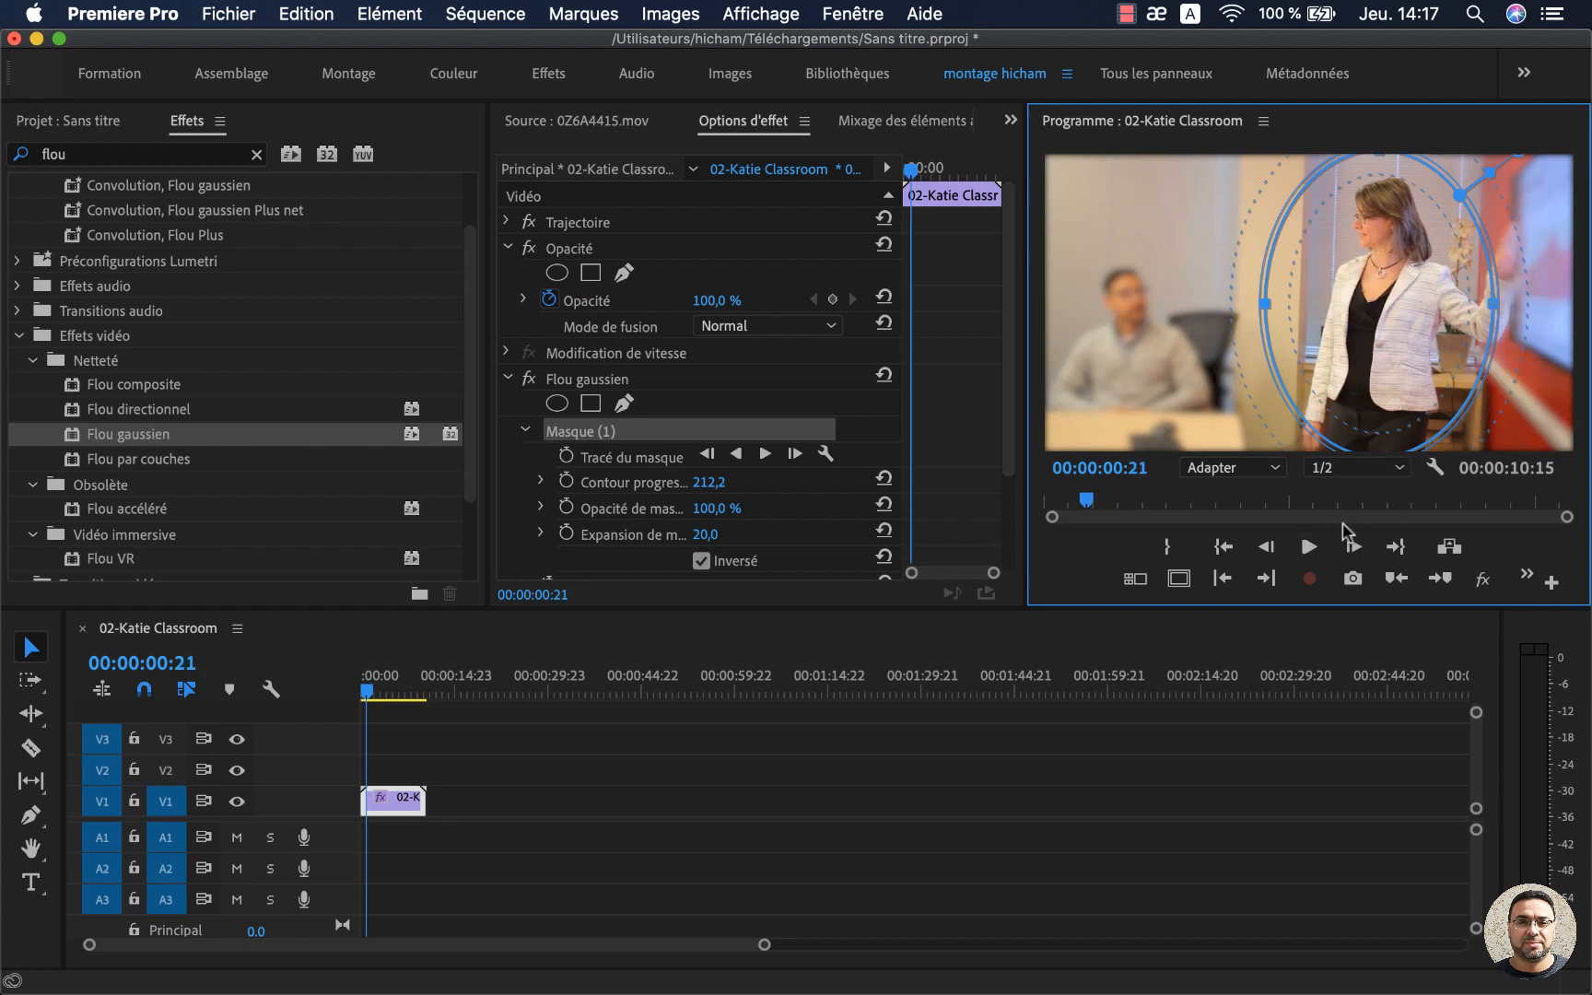
key("super+z")
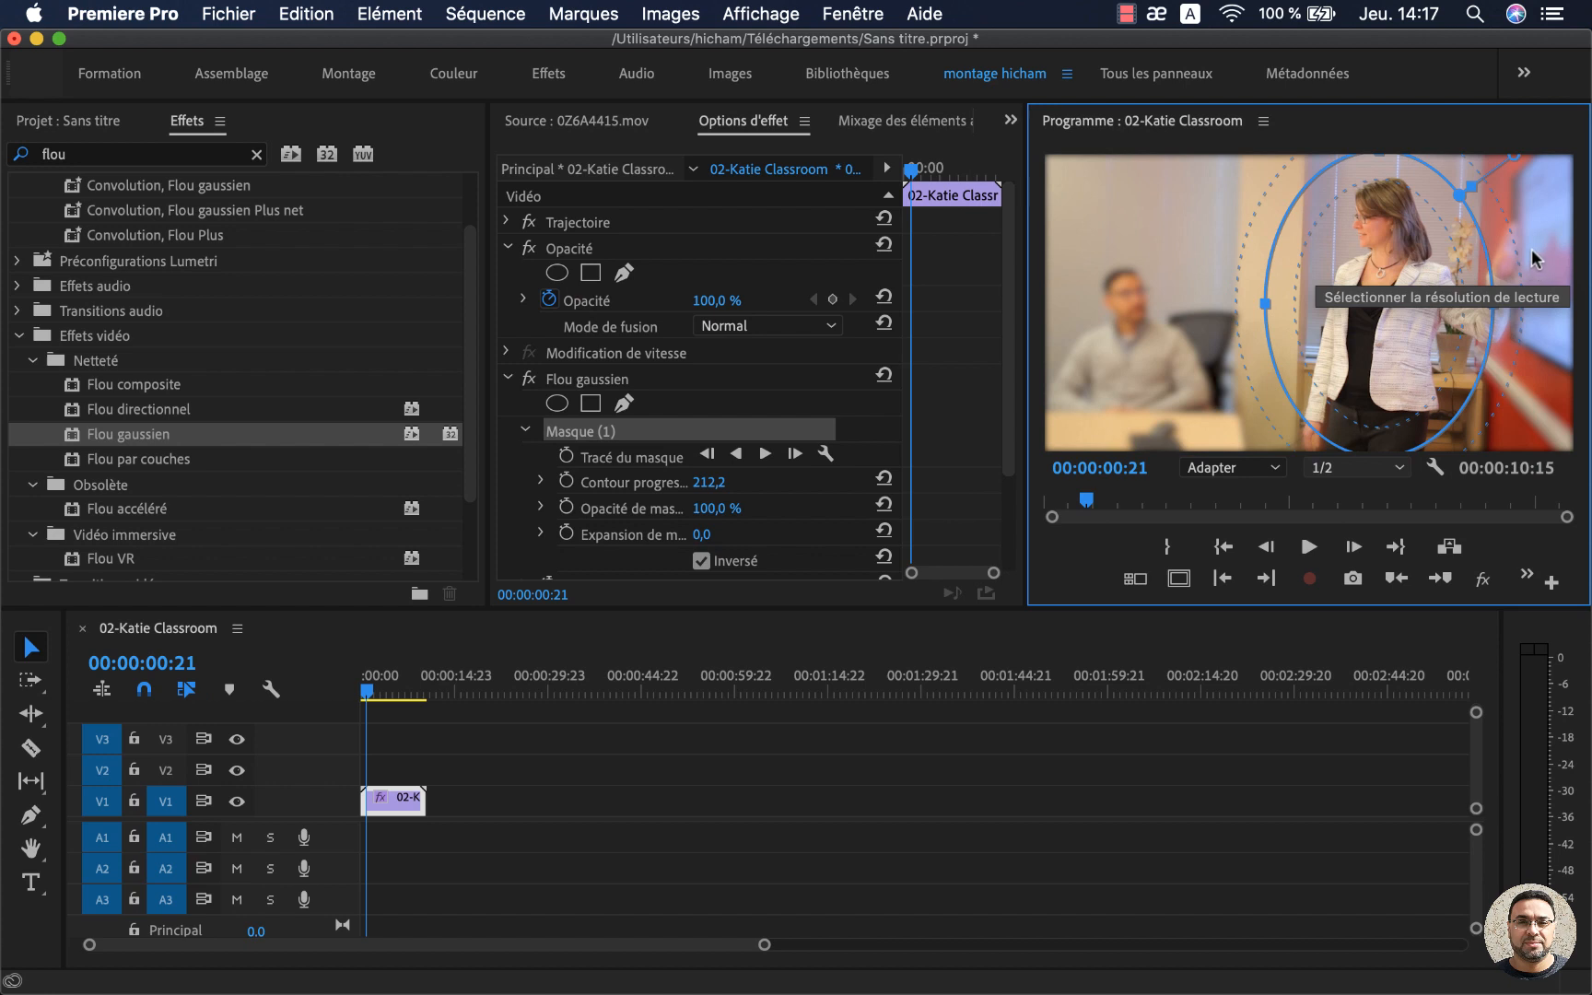
Widen the elliptical mask on both sides to include the woman's raised hand, and preview the playback
left_click_drag(1494, 305, 1527, 301)
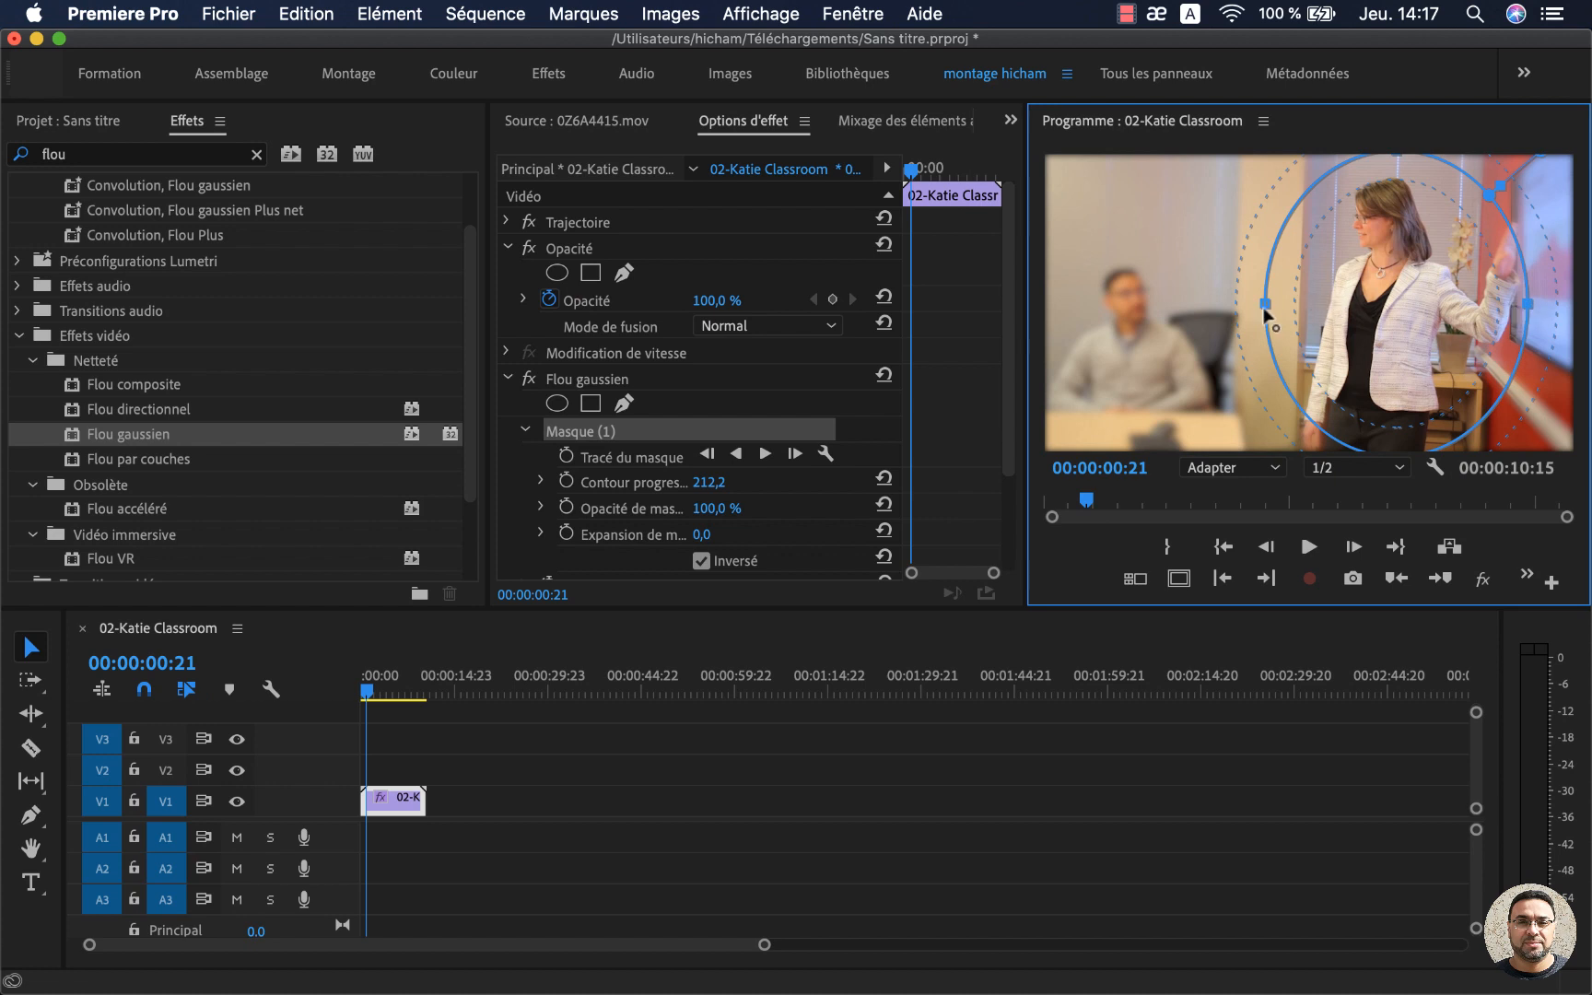
left_click_drag(1265, 304, 1259, 308)
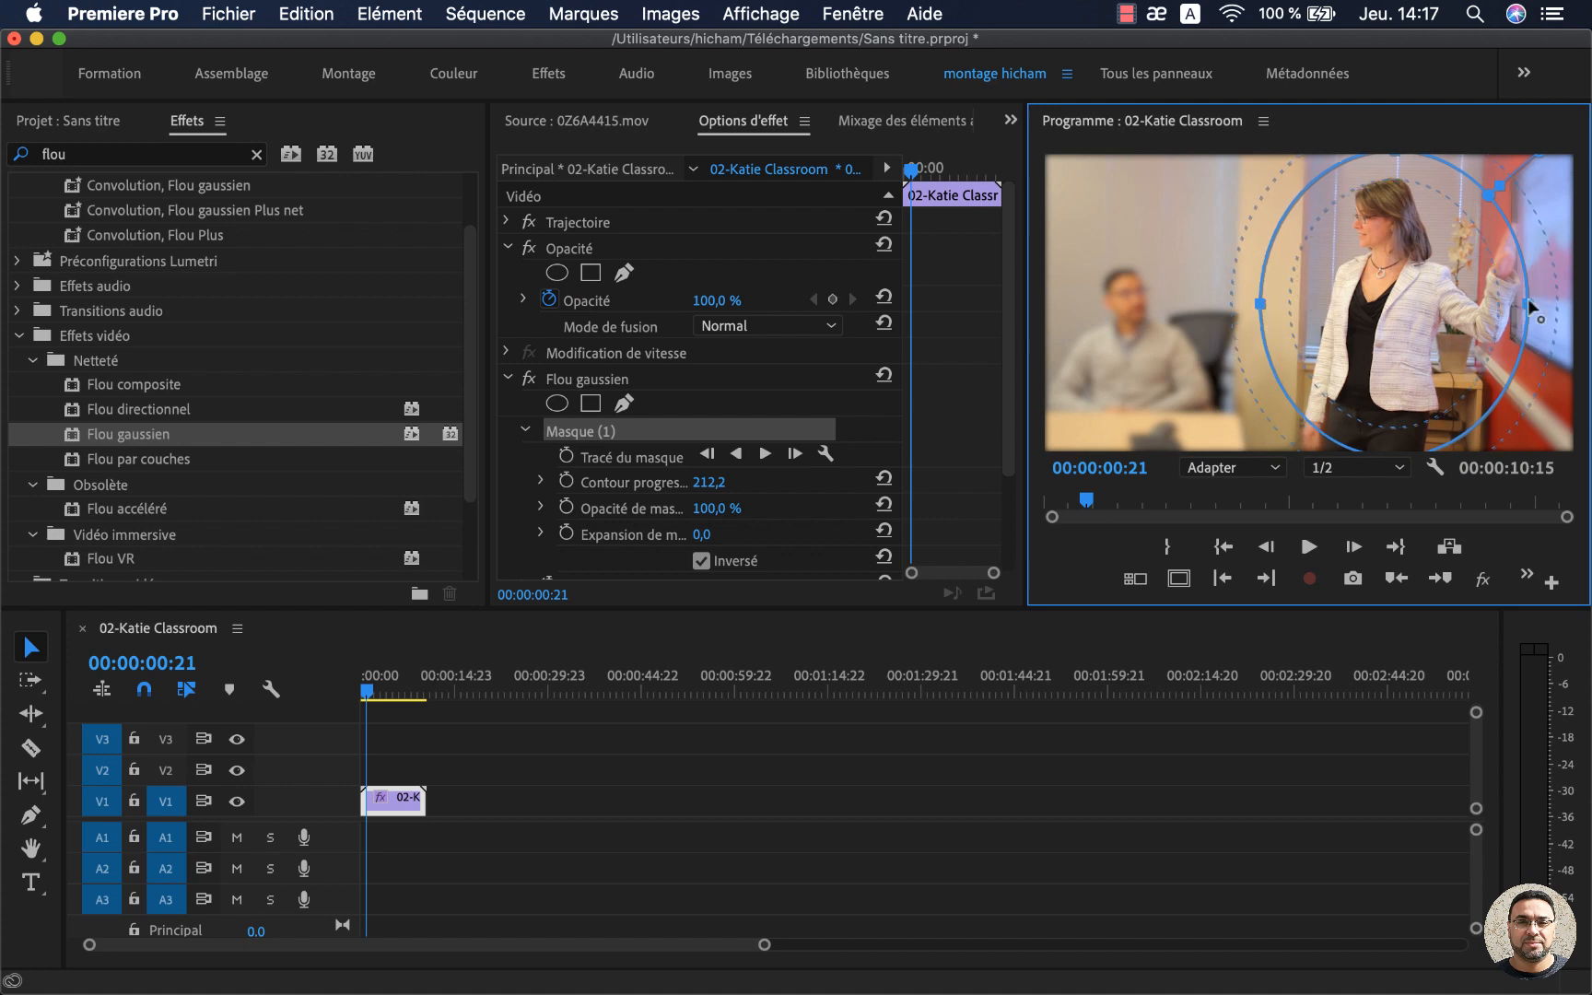
left_click(1308, 547)
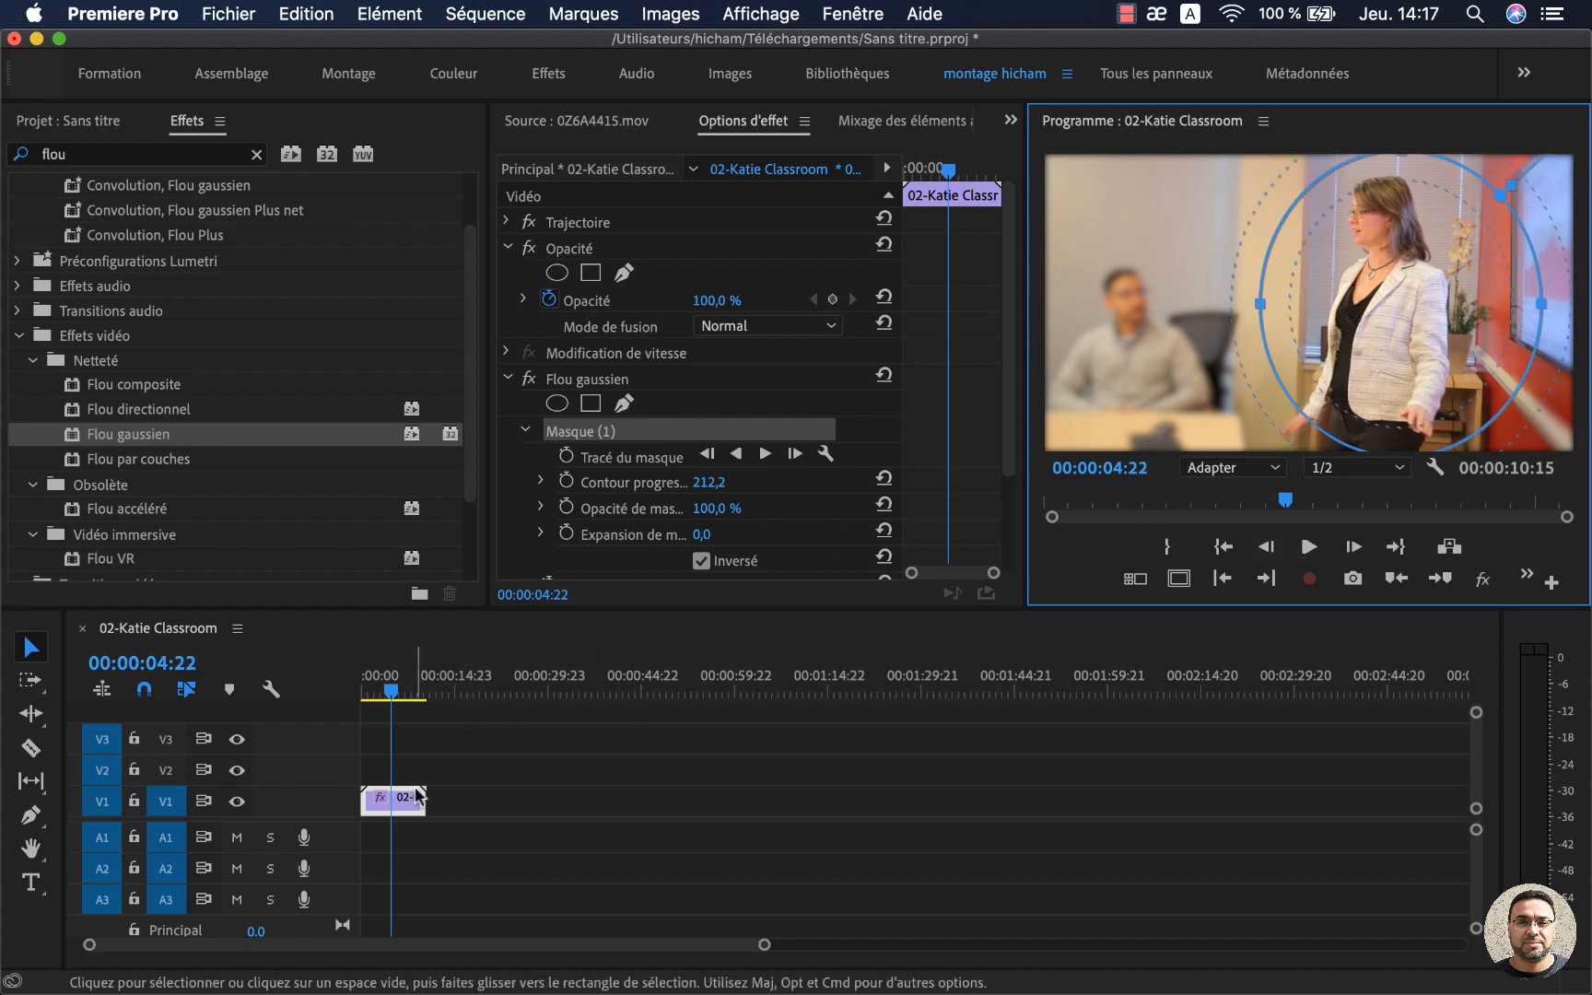
Select the classroom clip and slightly readjust the Flou amount of its Flou gaussien effect
left_click(394, 808)
scroll(714, 481, "down", 3)
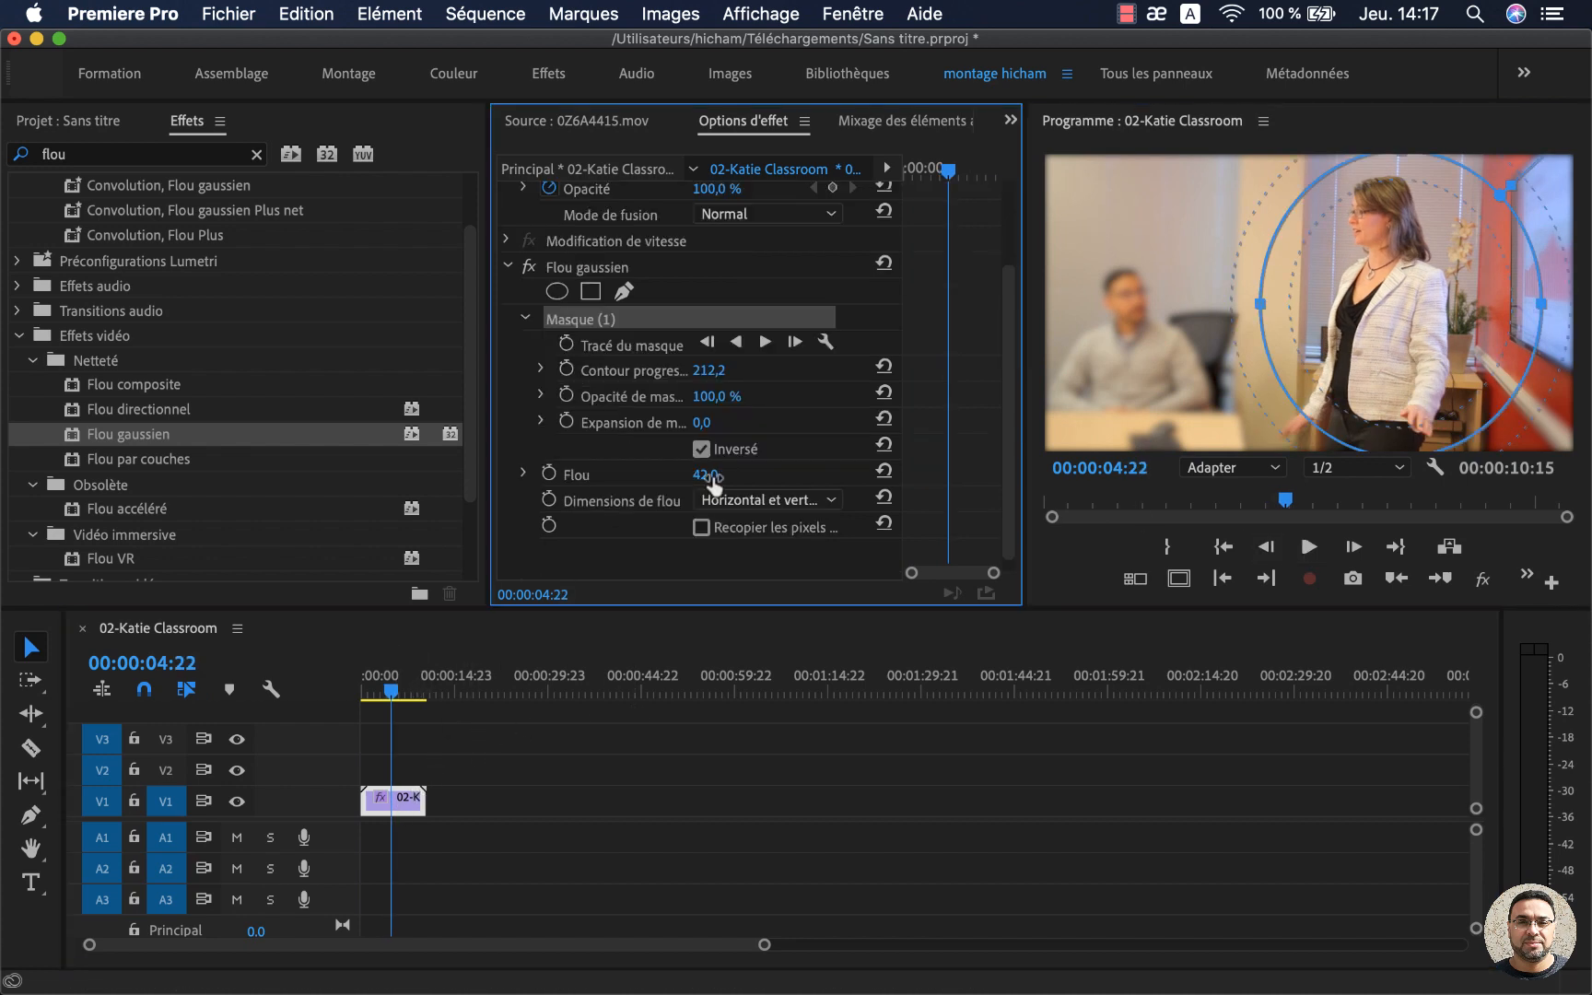
mouse_move(706, 474)
left_mouse_down()
mouse_move(681, 475)
mouse_move(702, 475)
left_mouse_up()
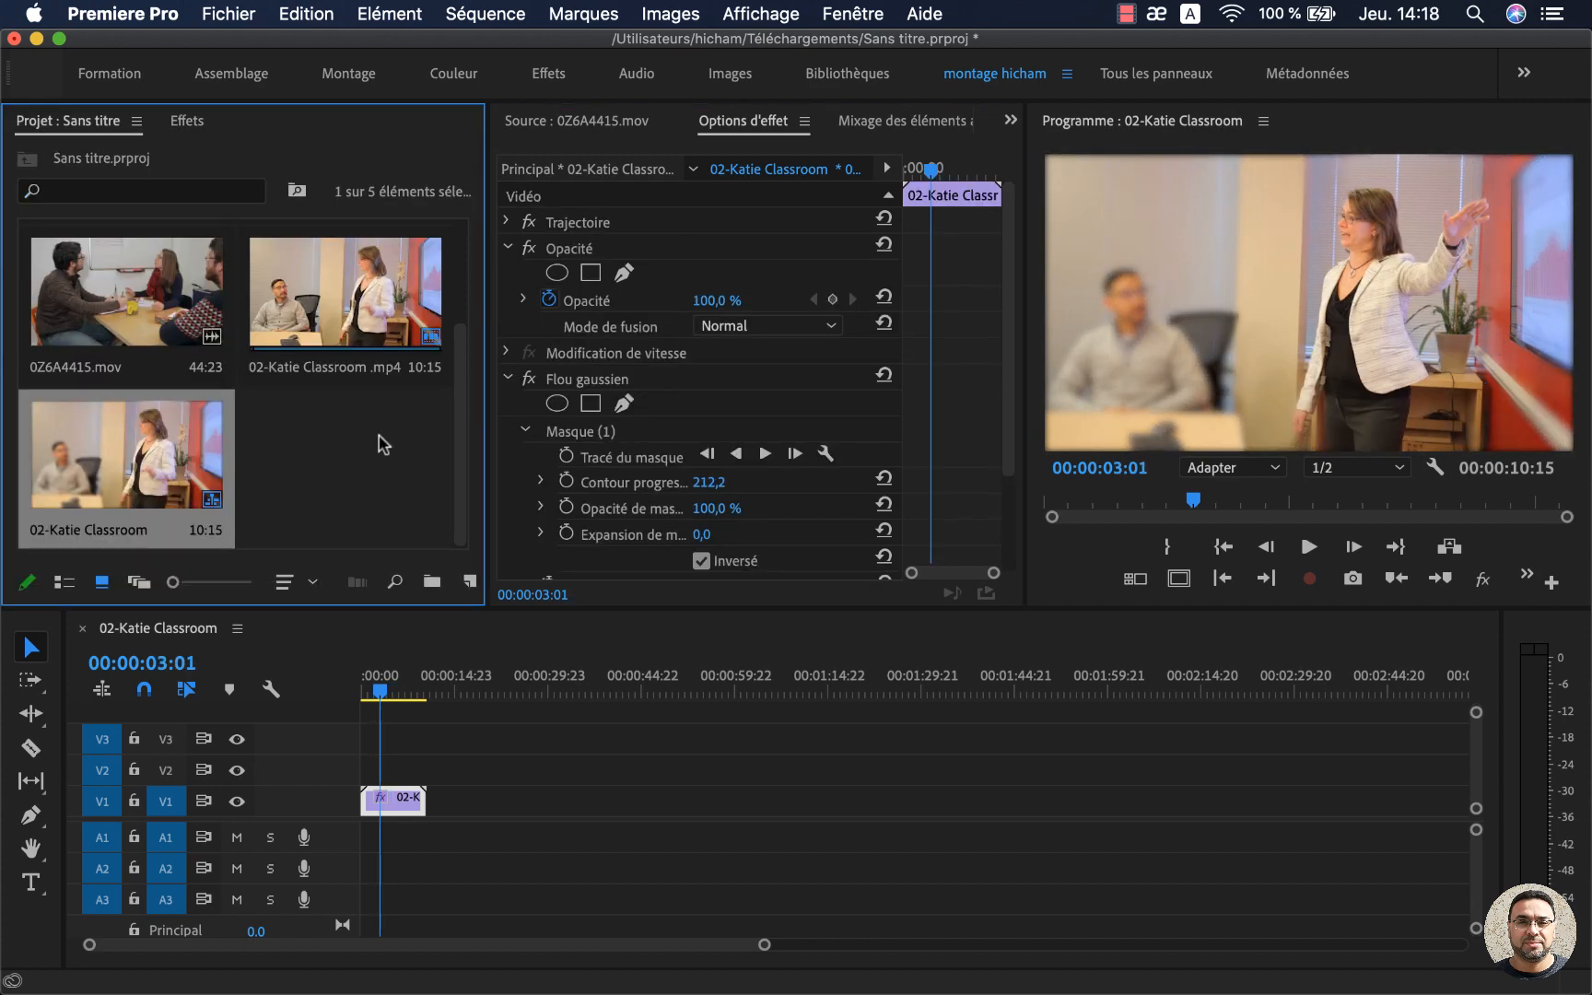
Add 0Z6A4415.mov to the timeline directly after the classroom clip and place the playhead at its start, 00:00:10:15
left_click(346, 472)
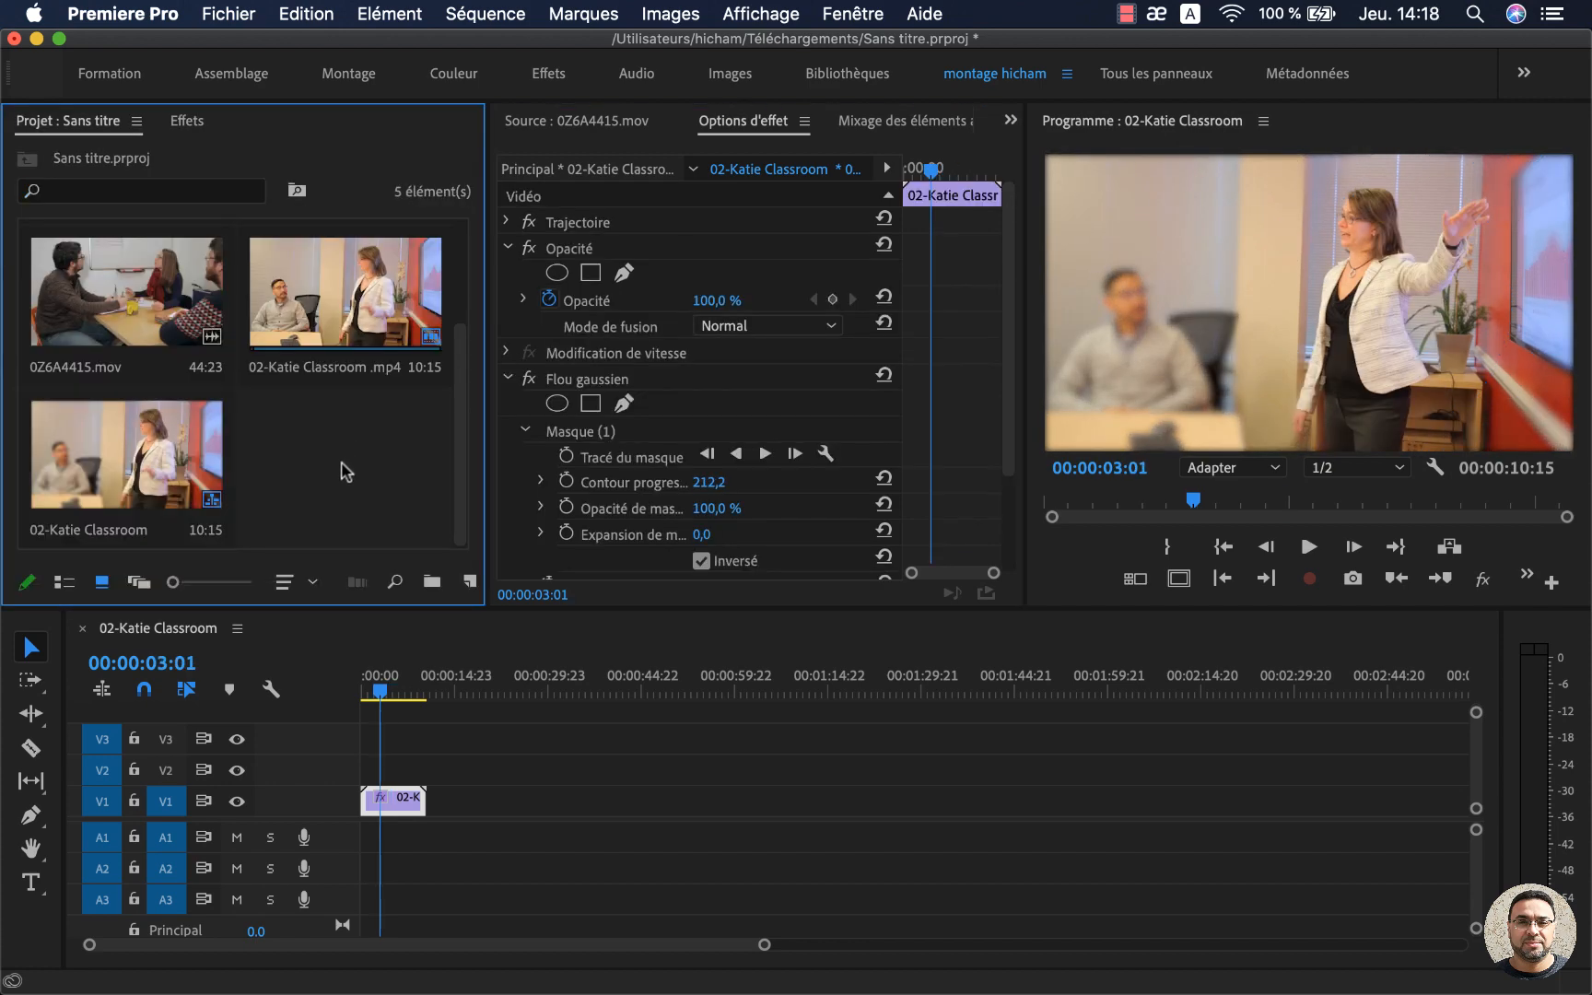
left_click(118, 293)
left_click_drag(118, 293, 433, 801)
left_click(540, 660)
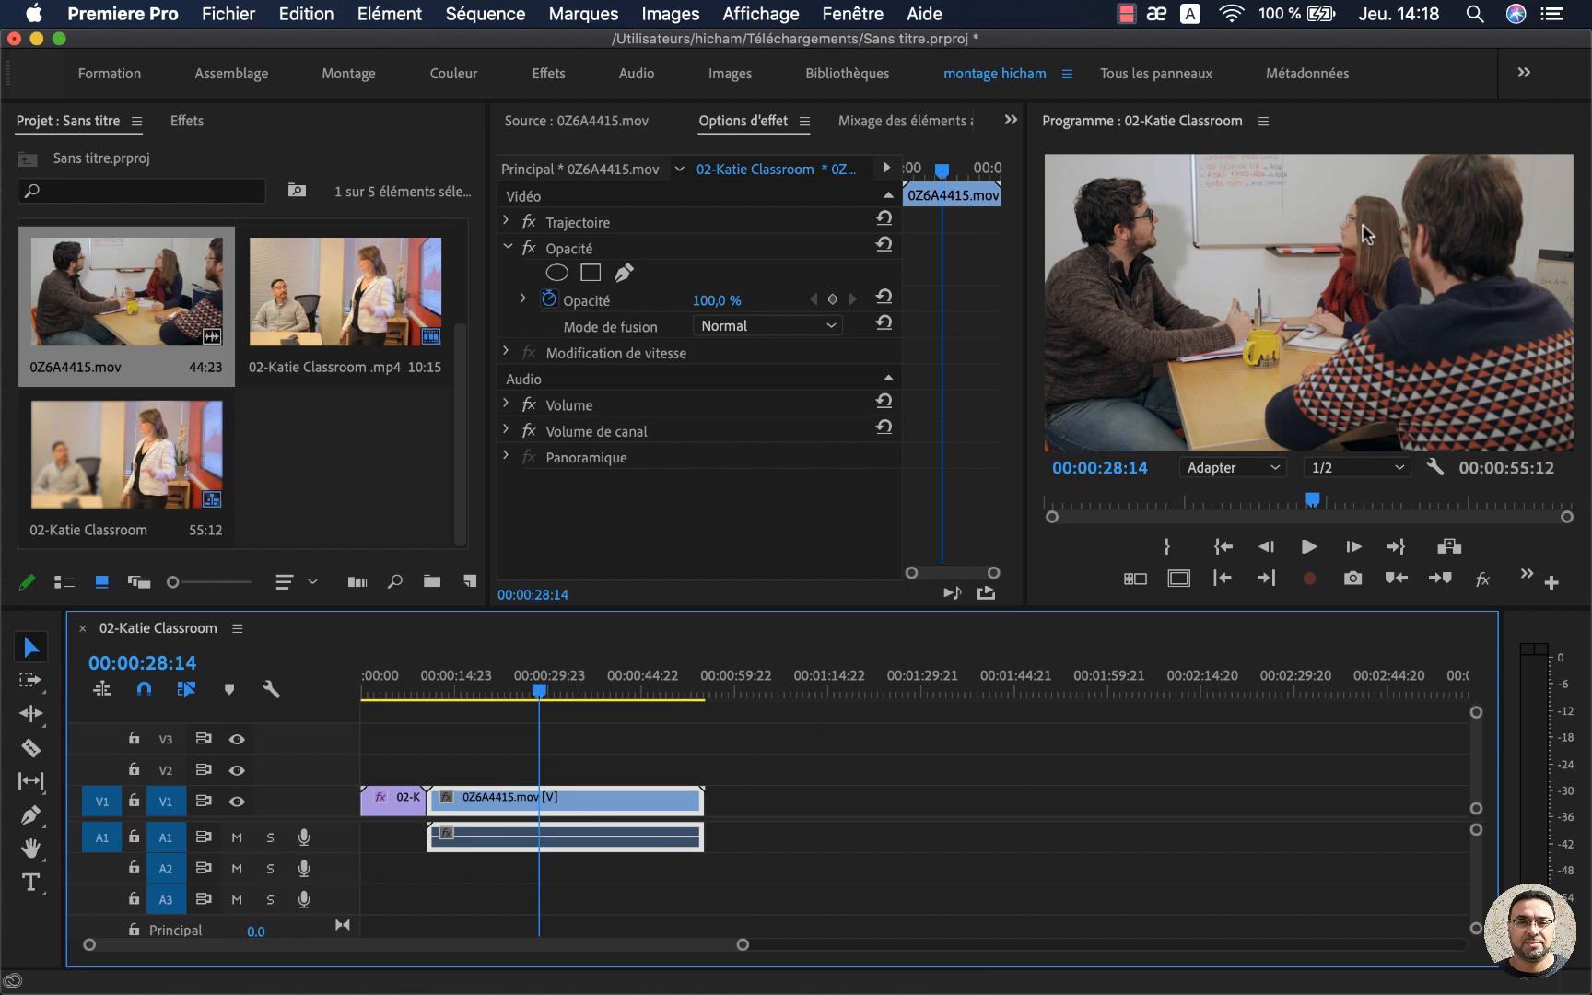
left_click(427, 684)
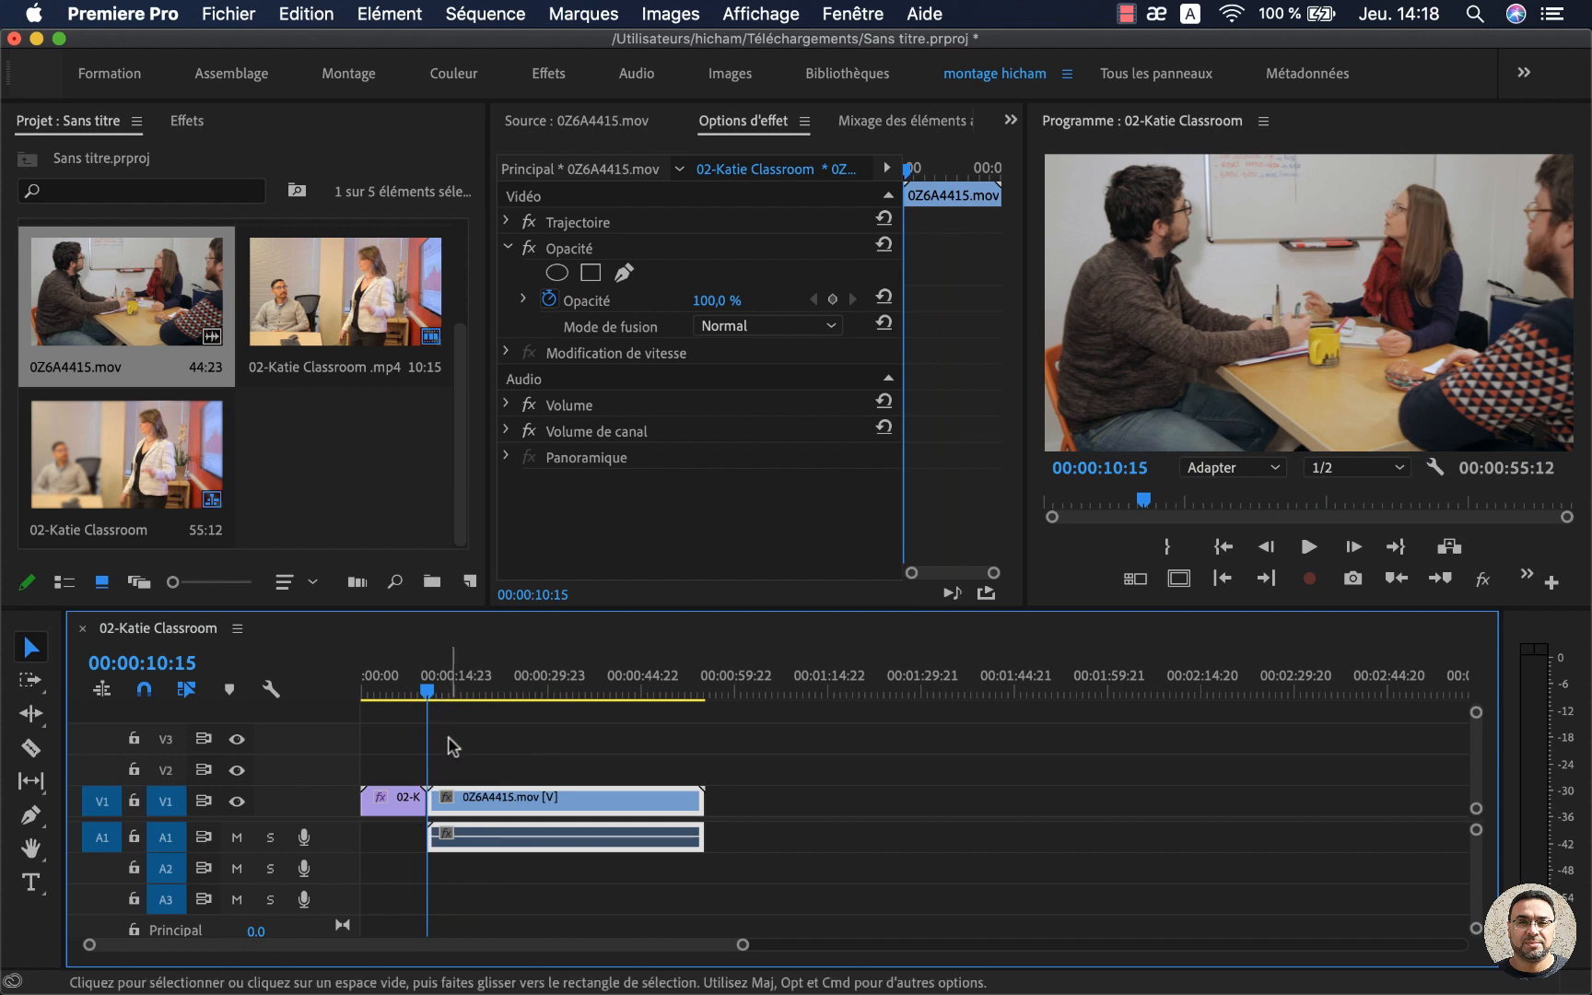
Apply Flou gaussien to the 0Z6A4415.mov clip and set its Flou amount to 64,0
left_click(189, 122)
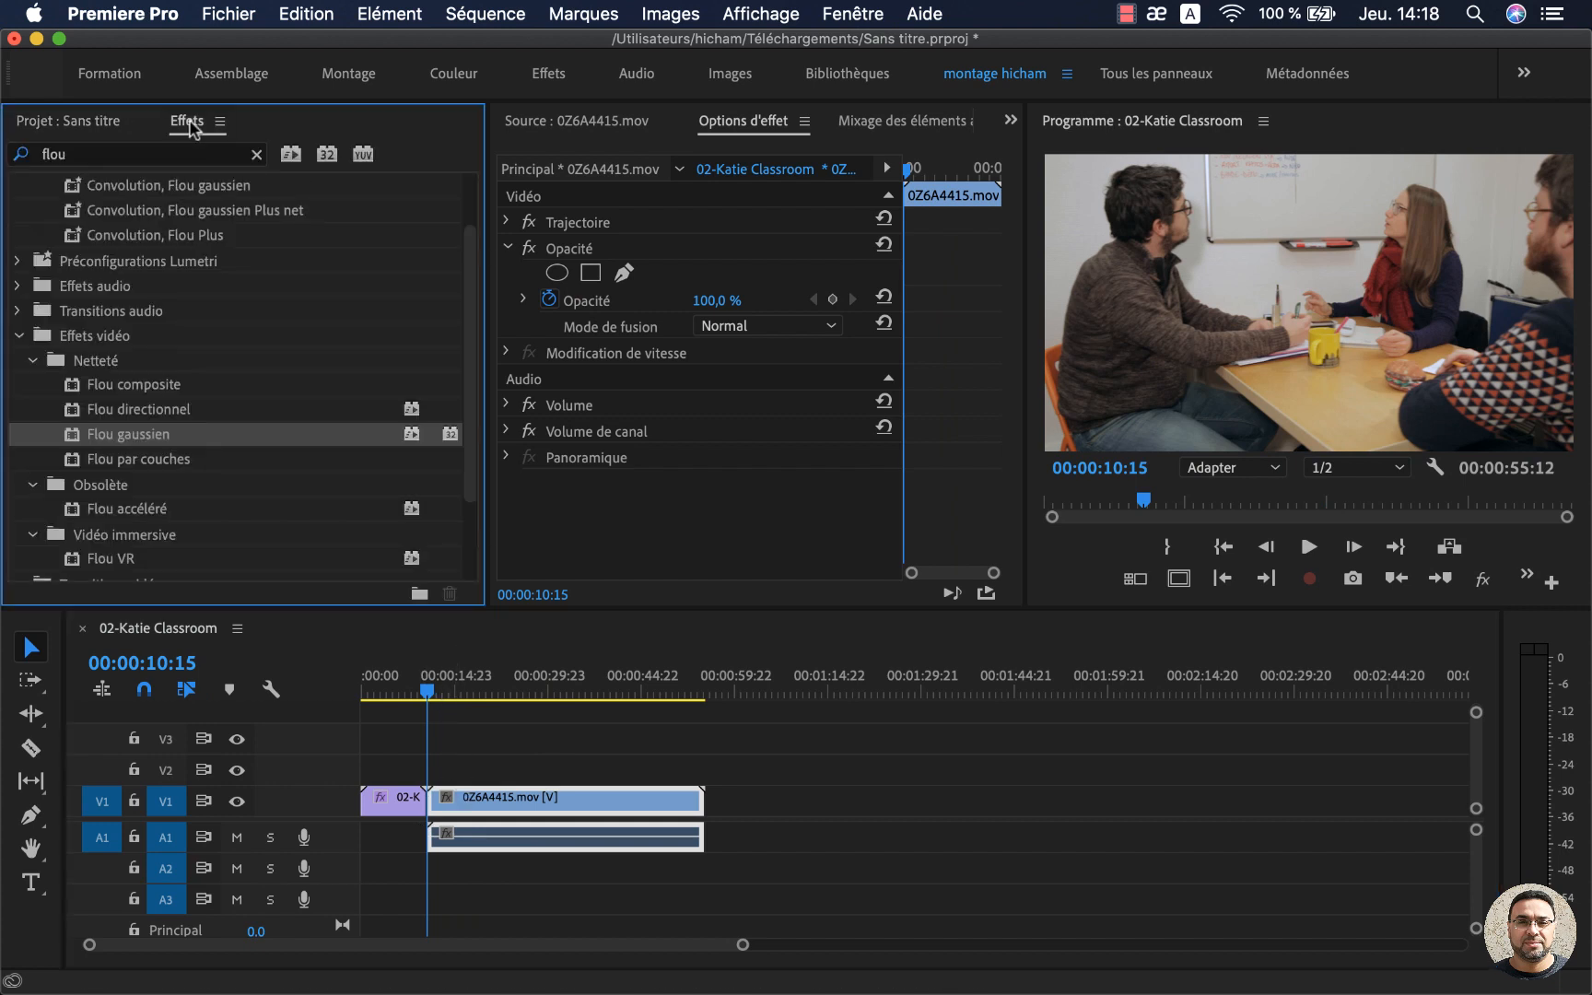
left_click_drag(76, 435, 520, 803)
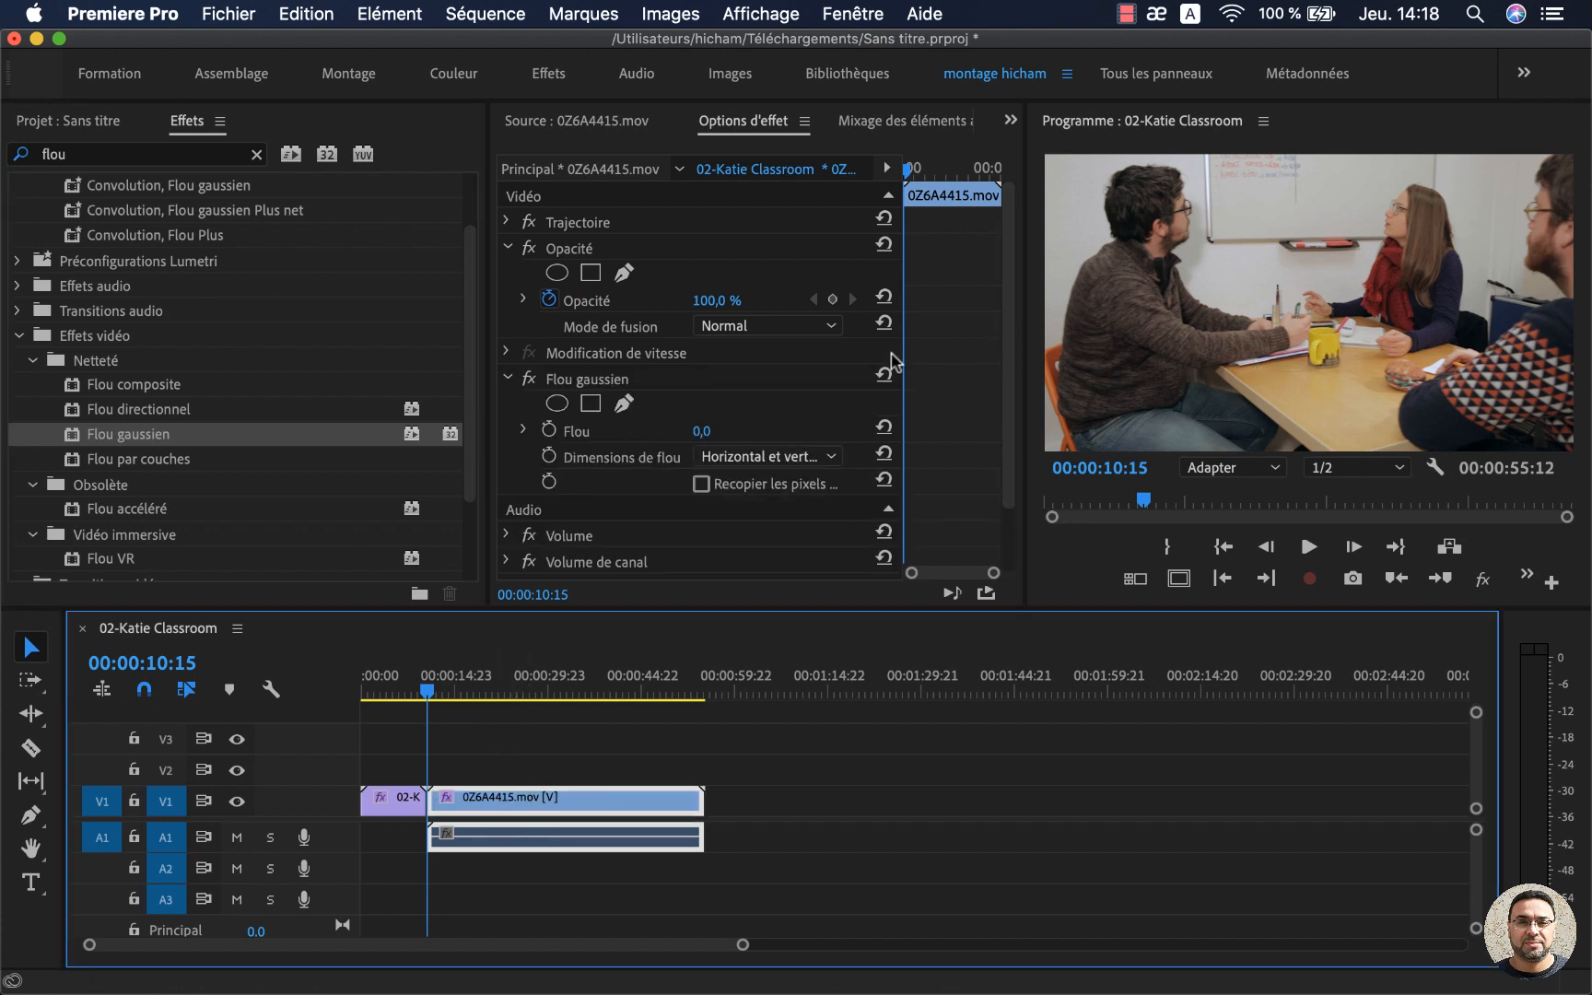
left_click(709, 450)
left_click_drag(701, 431, 737, 431)
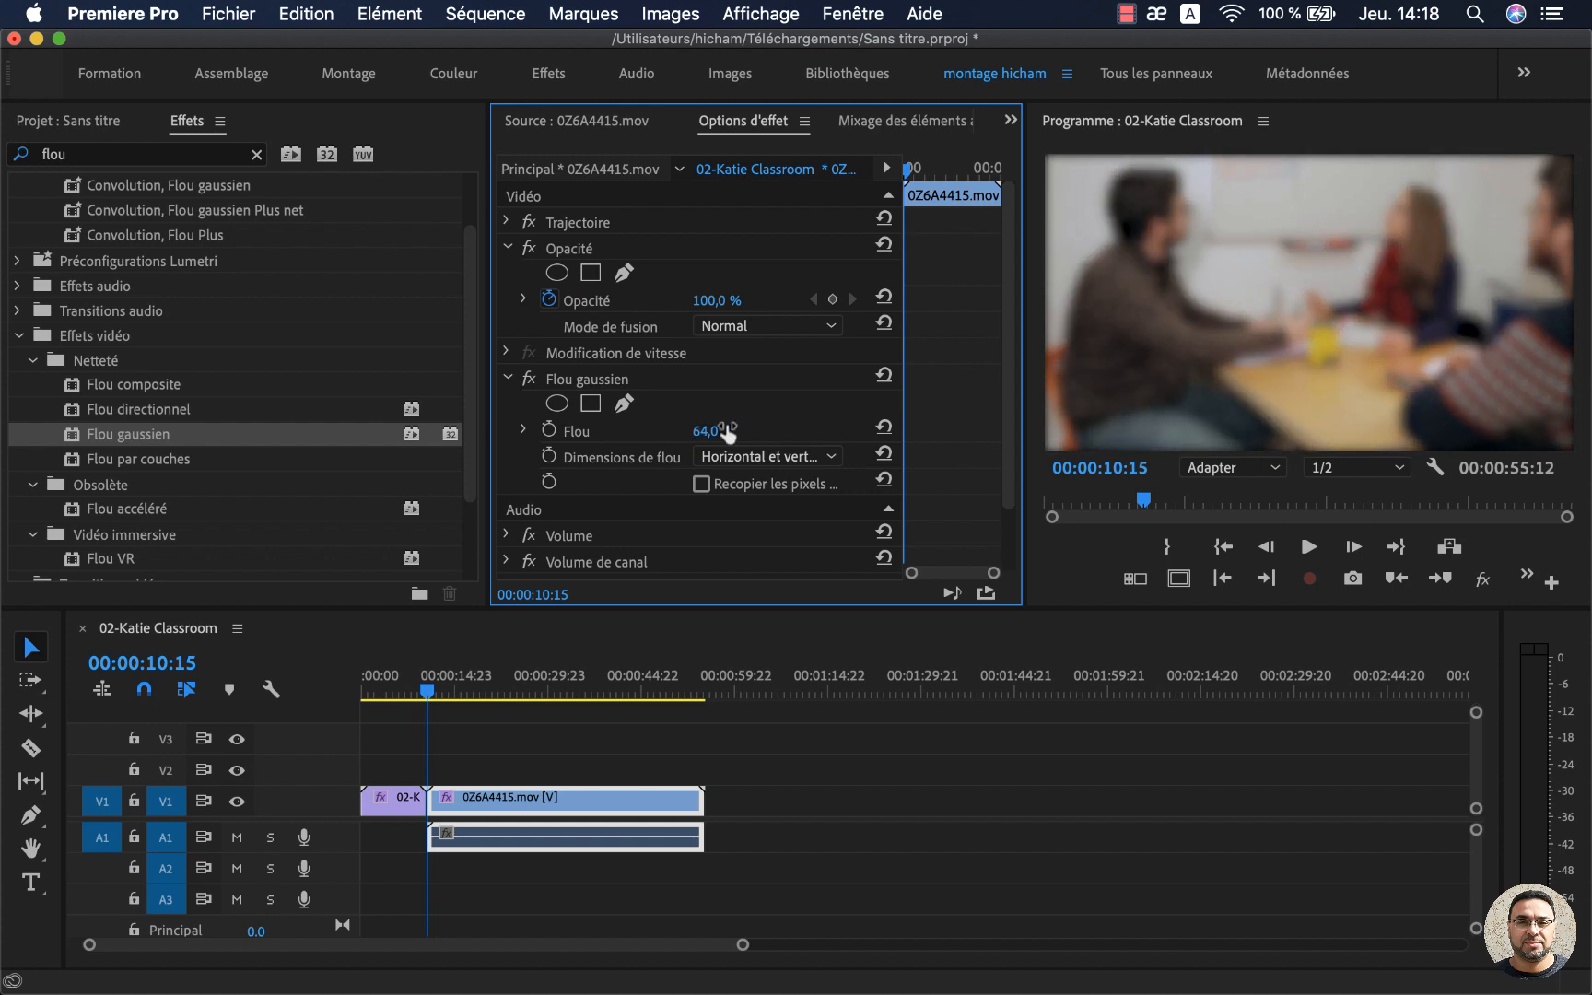
Add an elliptical mask to the Flou gaussien effect on 0Z6A4415.mov and position it over the woman's face
left_click(557, 403)
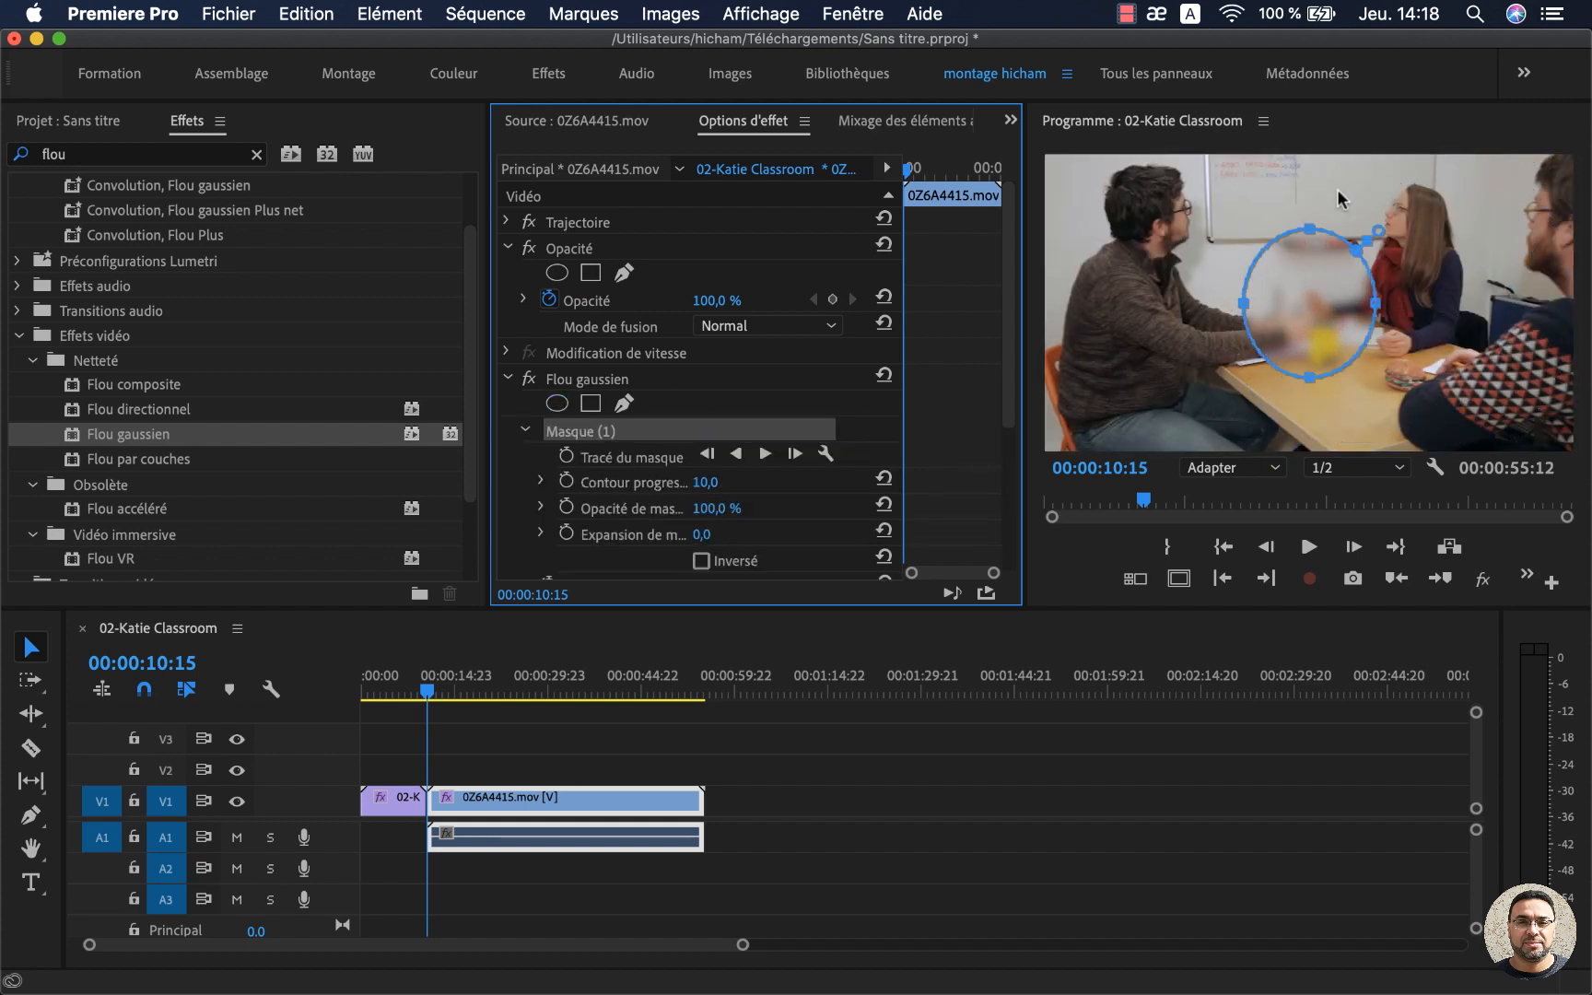
left_click_drag(1326, 269, 1420, 207)
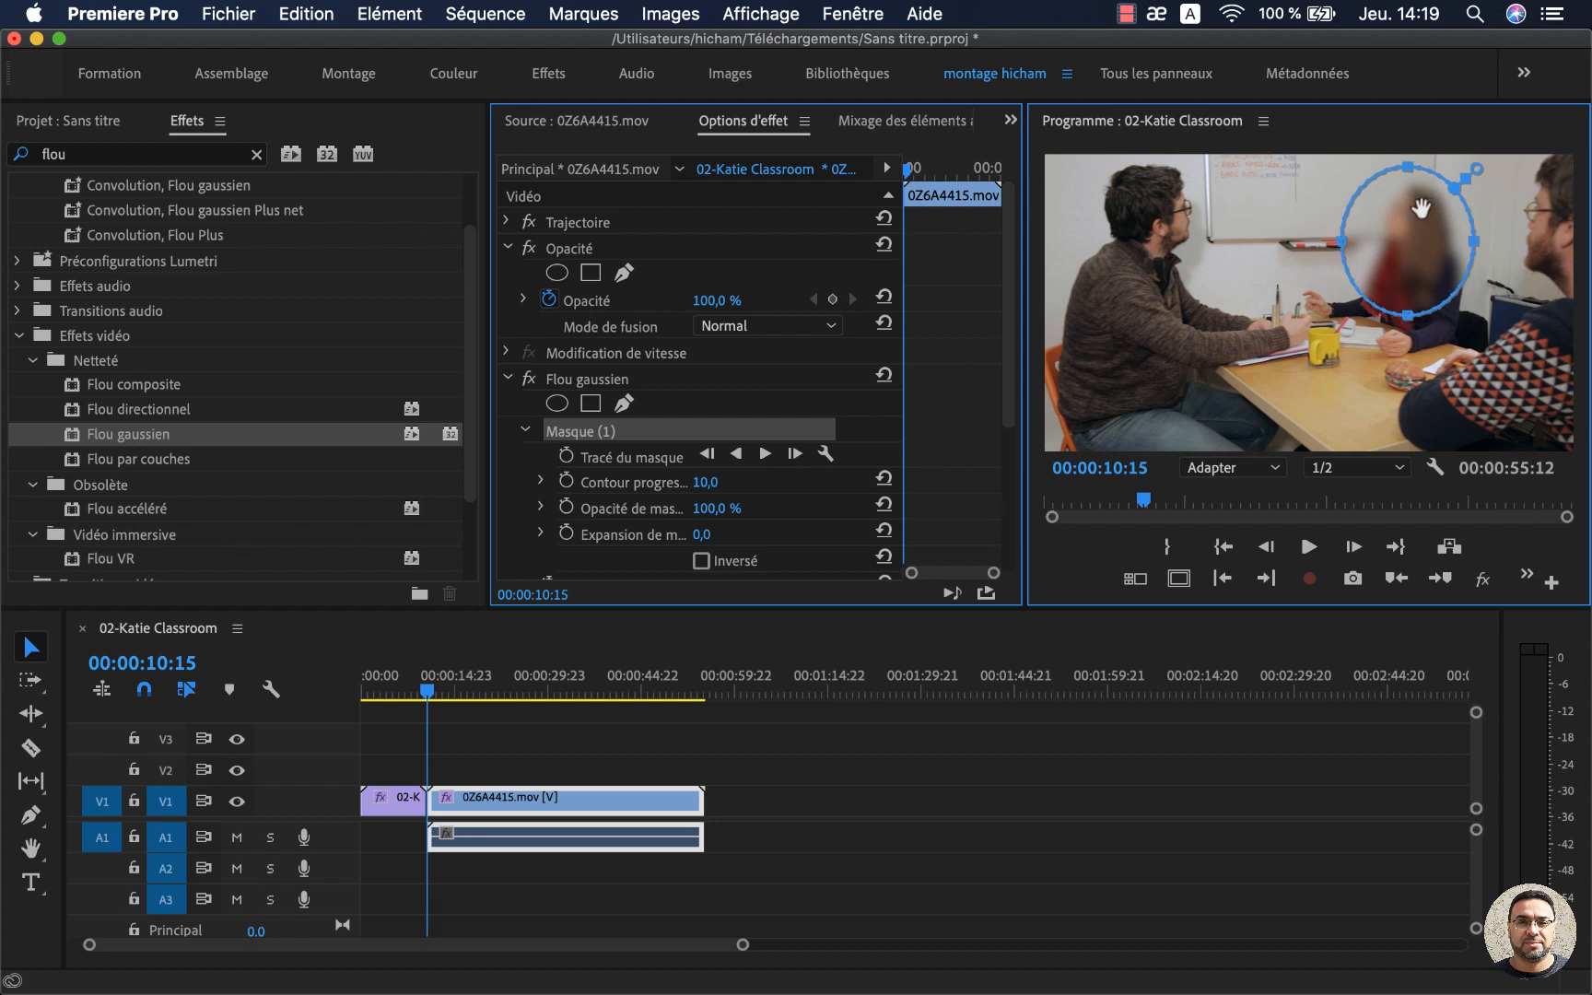
Shrink the elliptical mask on 0Z6A4415.mov to the size of the woman's head and recentre it over her face in the maximized programme monitor
left_click_drag(1407, 315, 1405, 216)
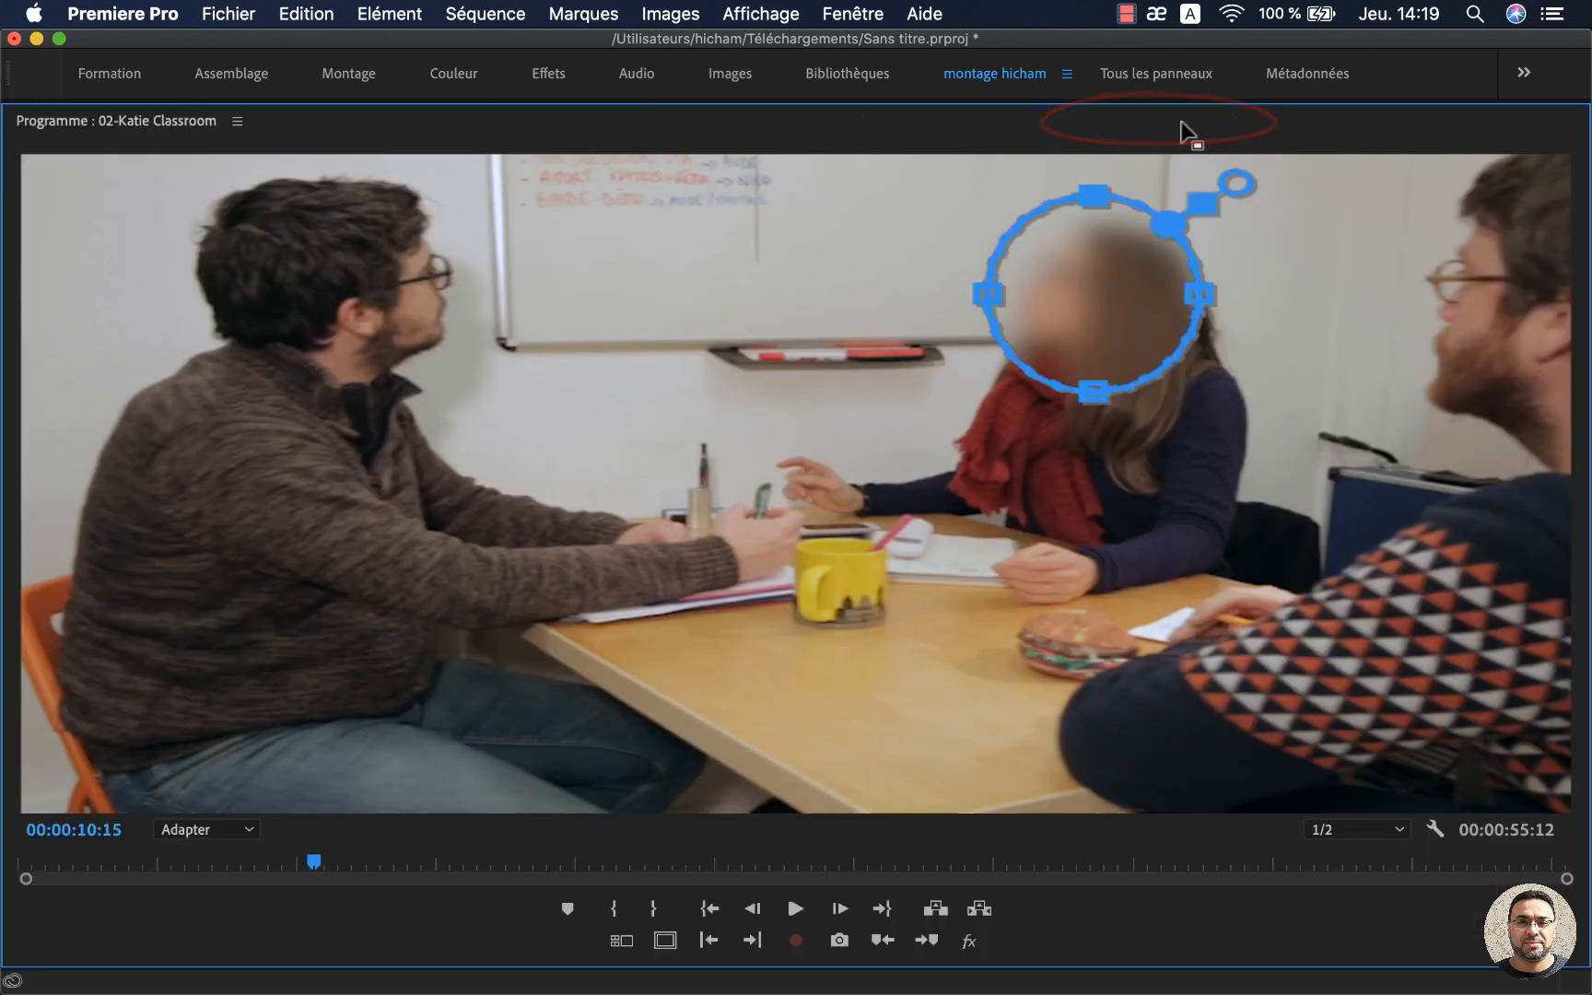
double_click(1185, 129)
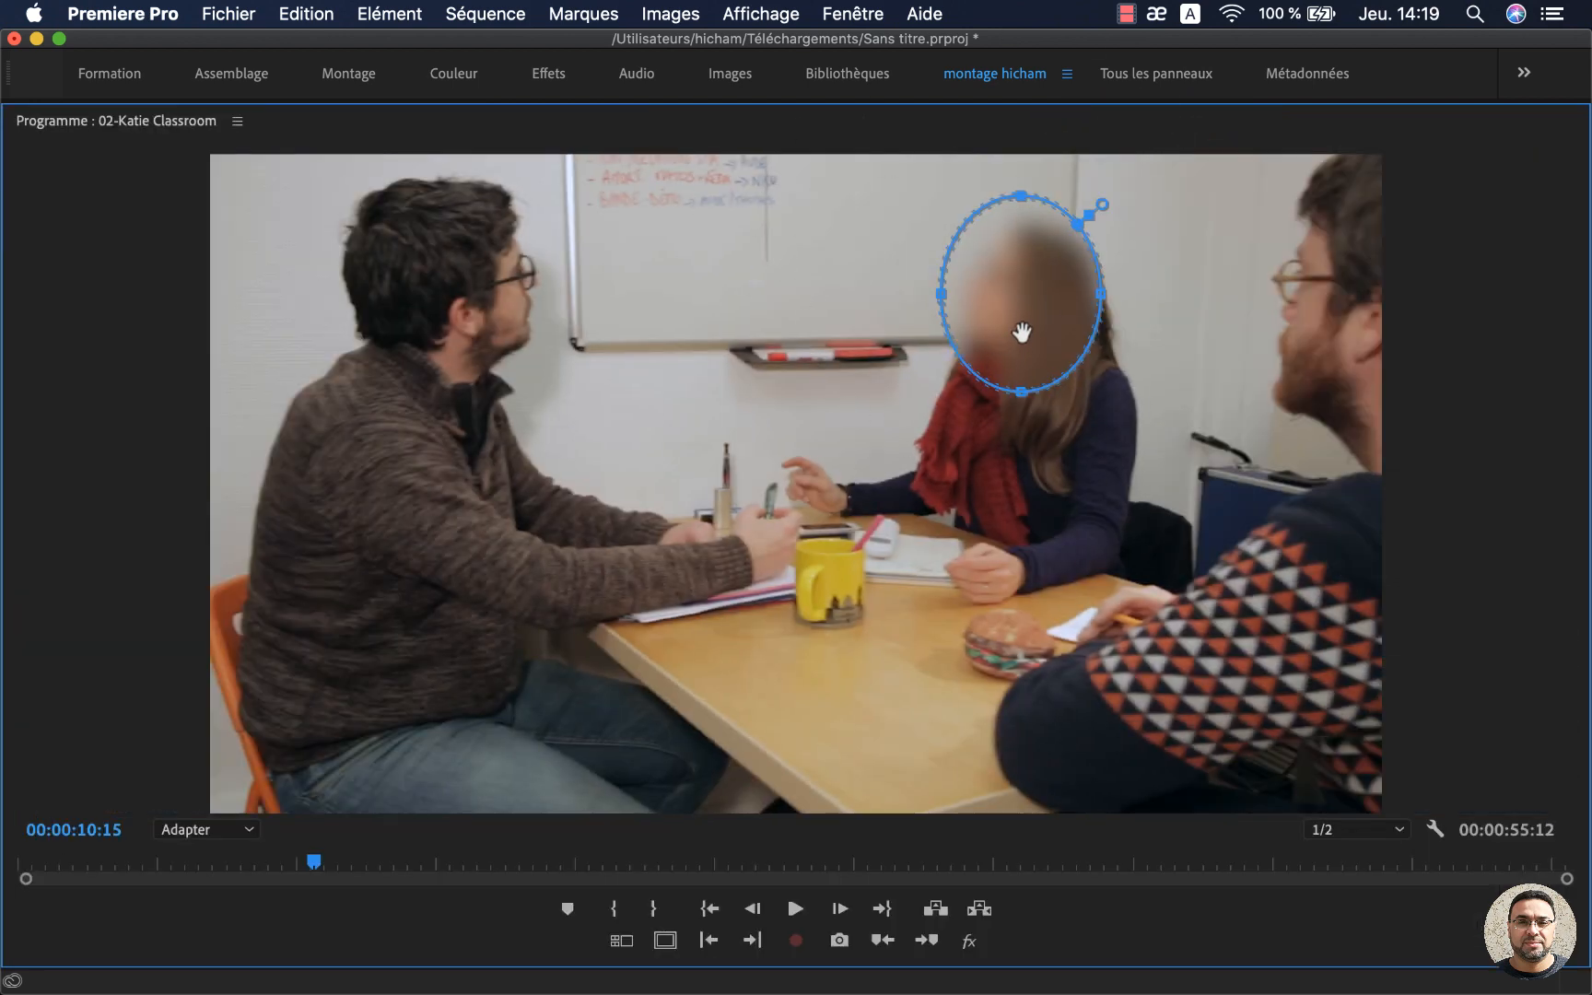
left_click_drag(1021, 326, 1028, 331)
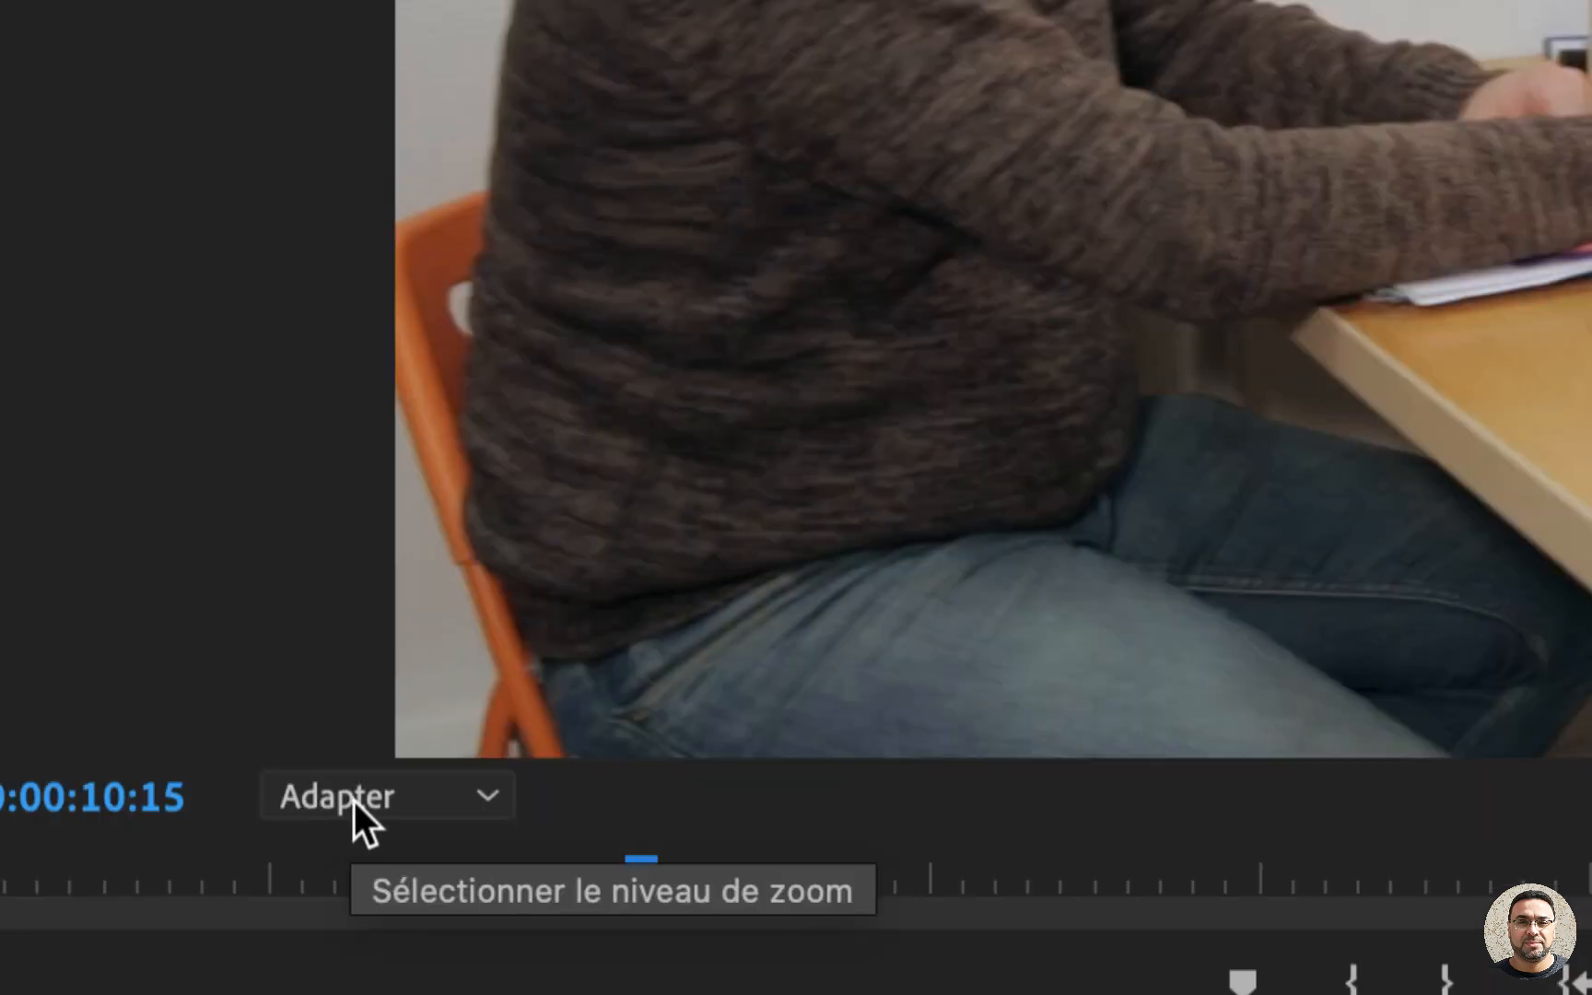
At 200 % monitor zoom, feather the face mask to 32,6 and fine-tune its position over the woman's face
left_click(353, 800)
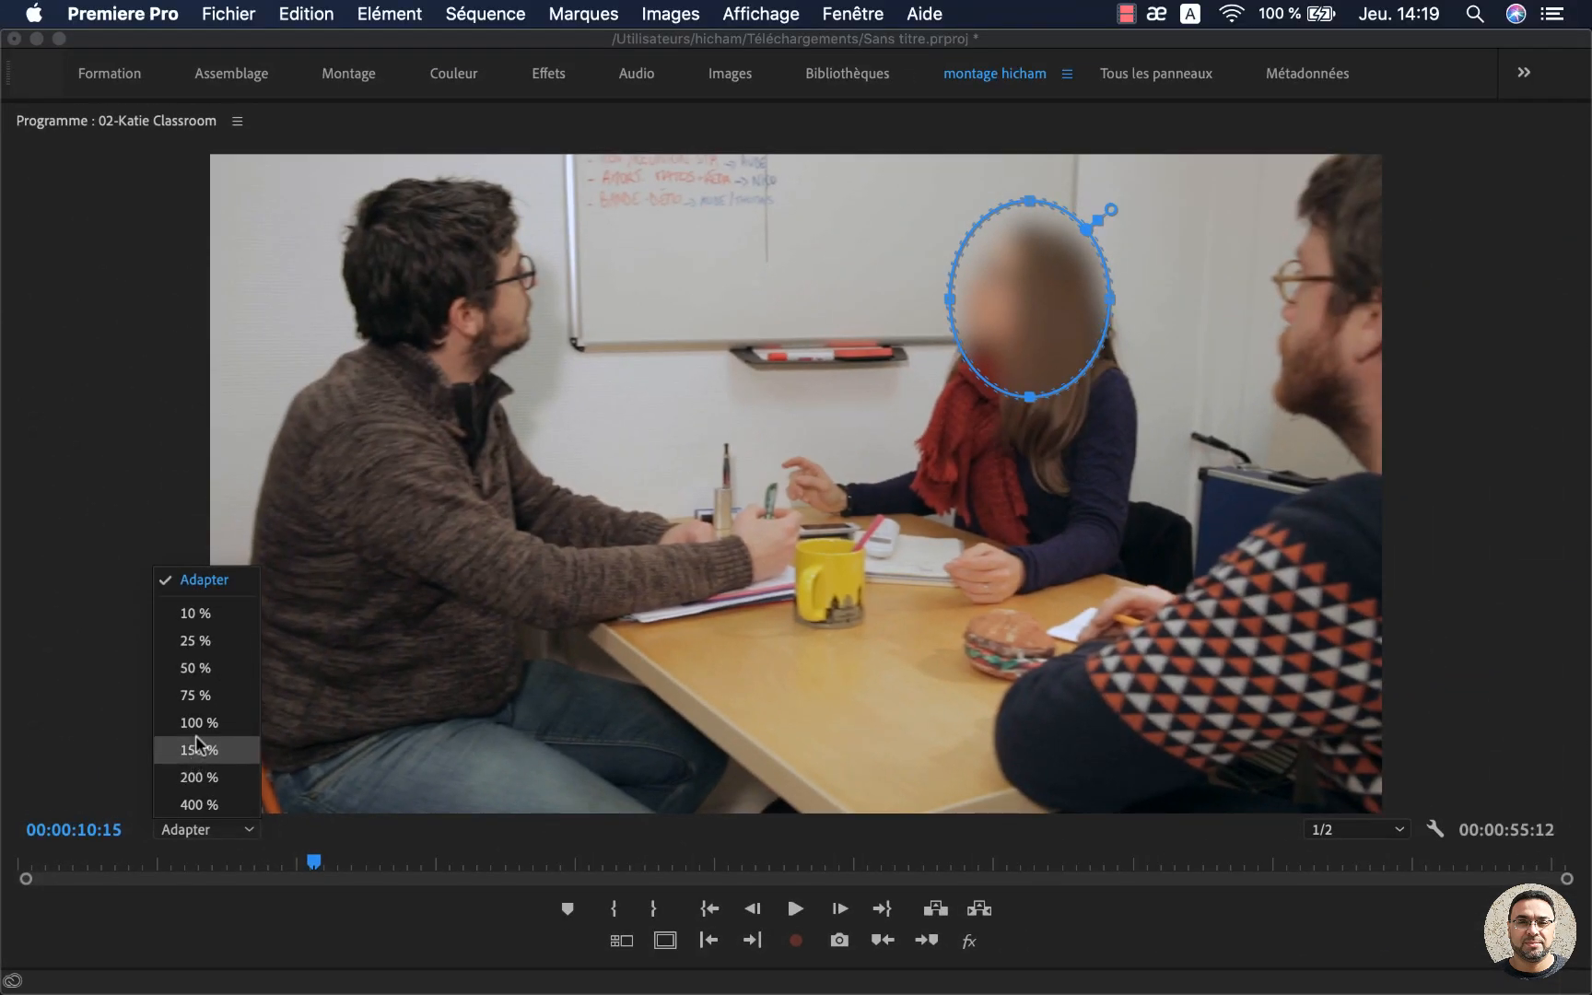
left_click(202, 724)
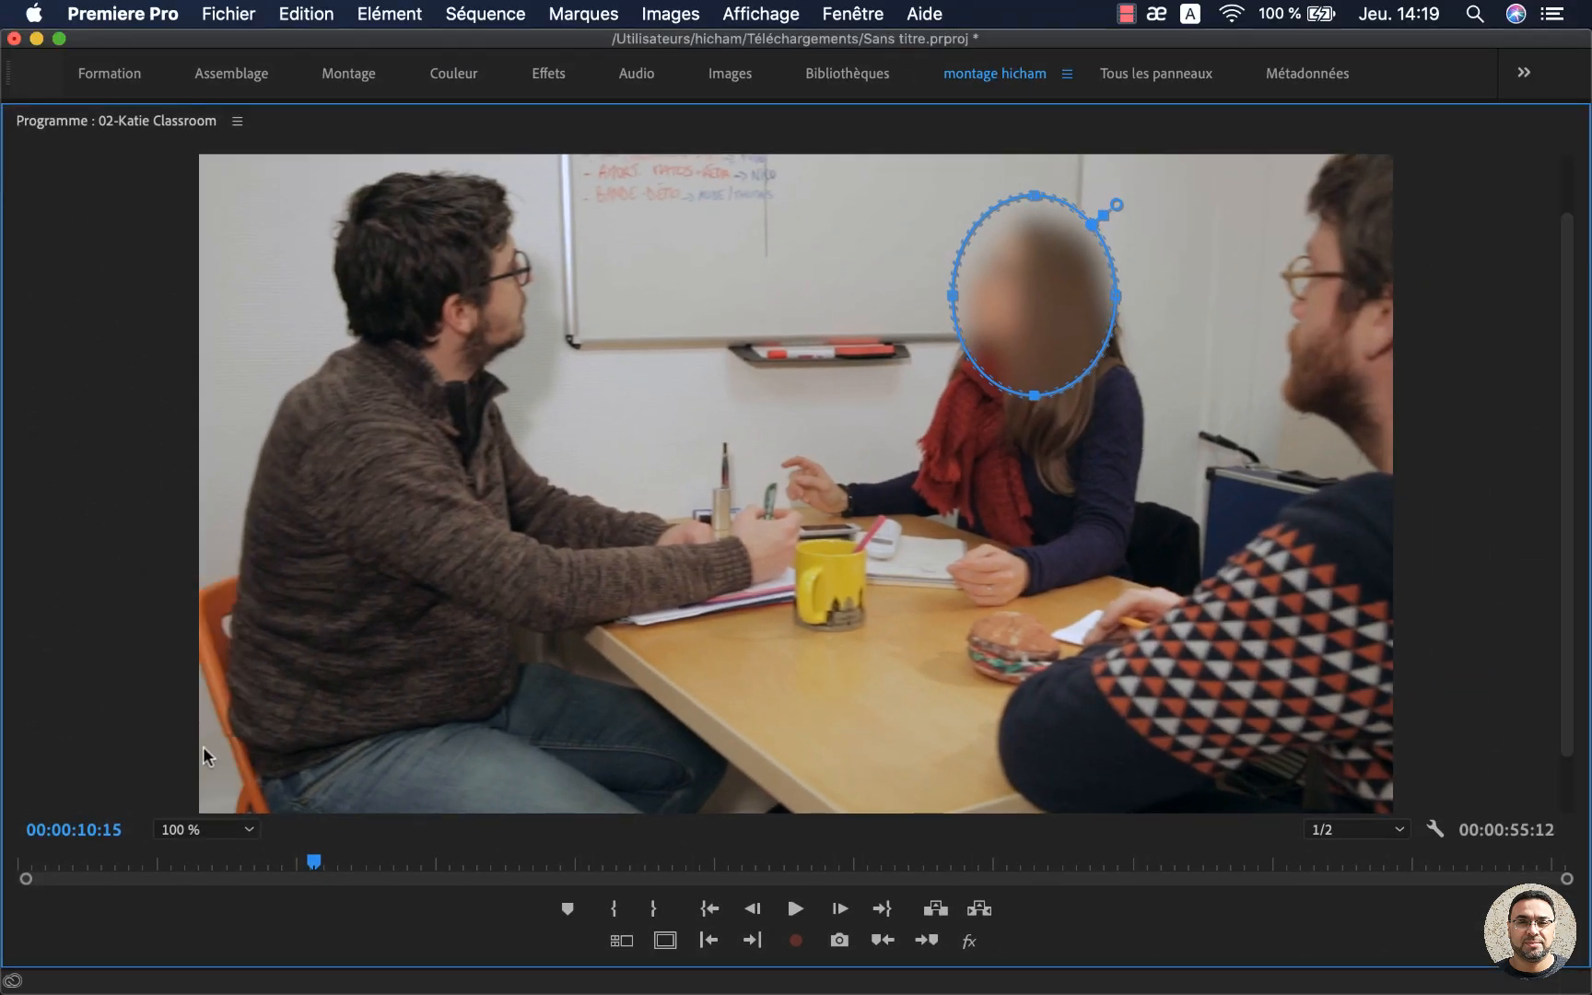
left_click(201, 829)
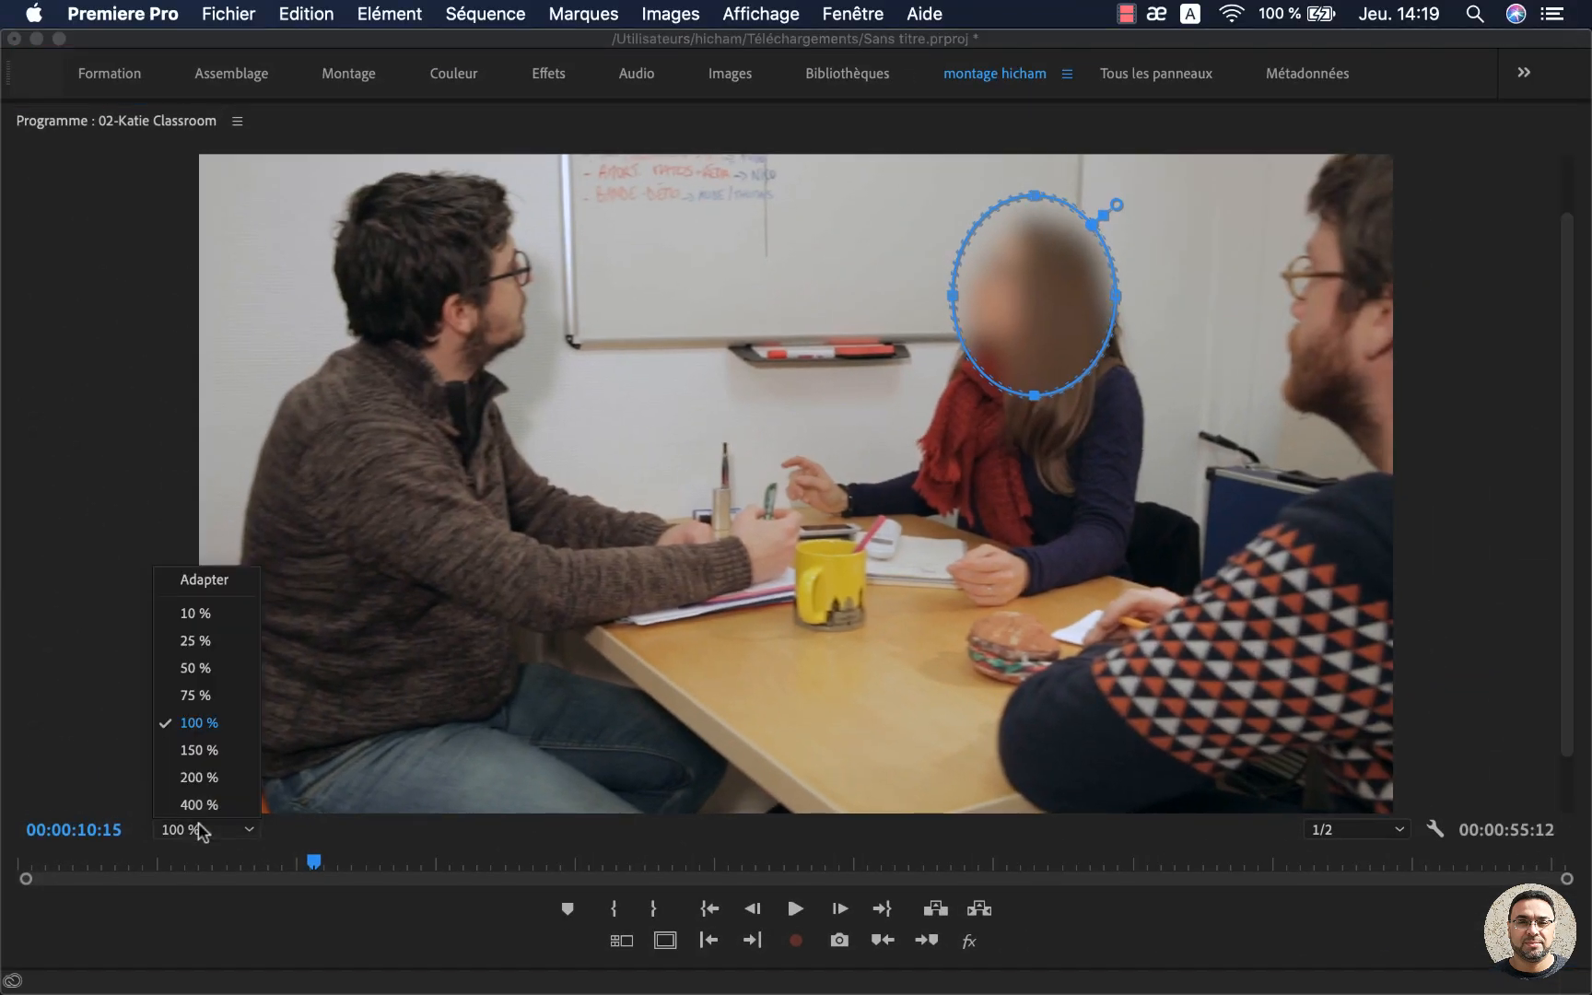
left_click(214, 777)
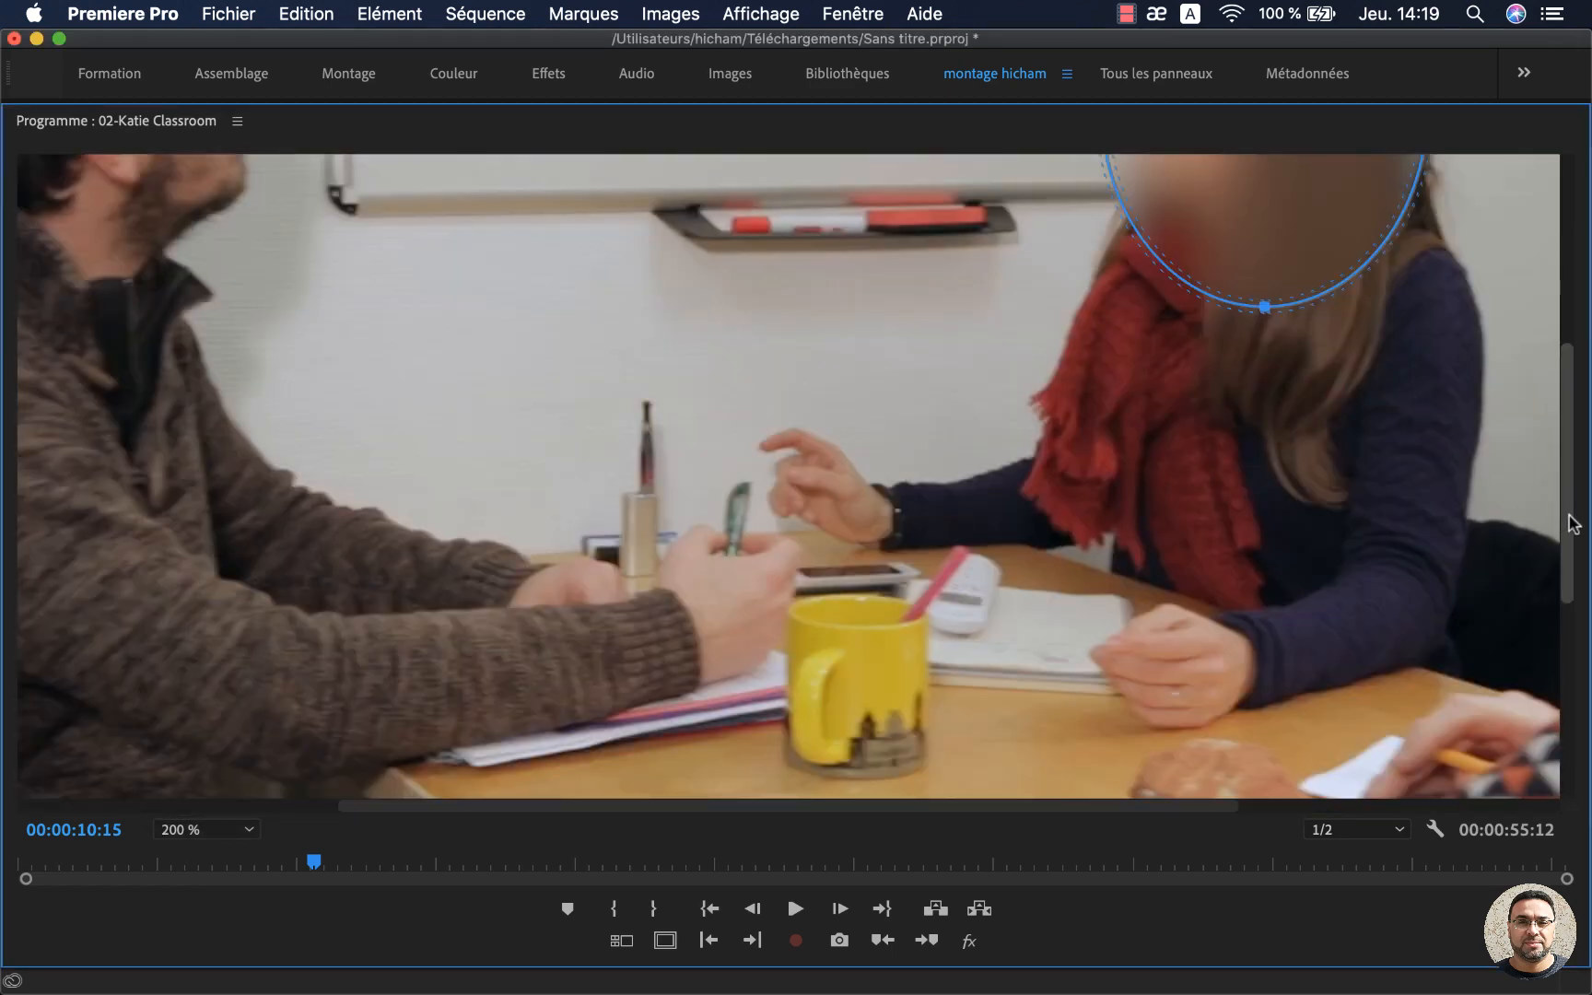
left_click_drag(1569, 529, 1568, 420)
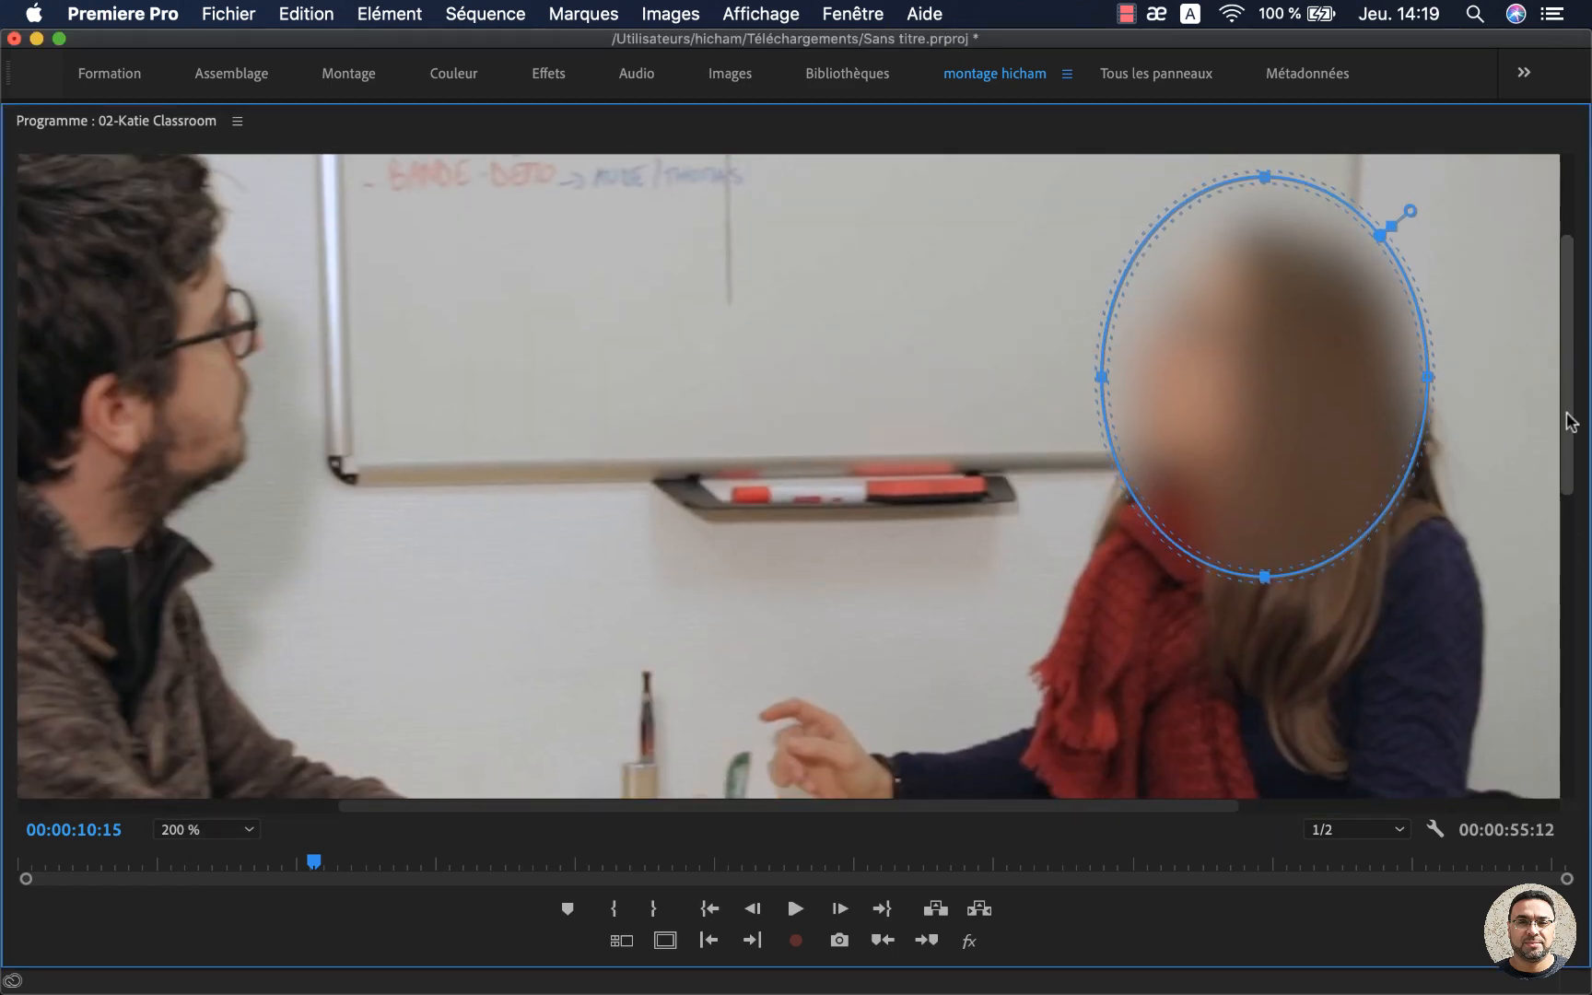
left_click_drag(1409, 212, 1429, 202)
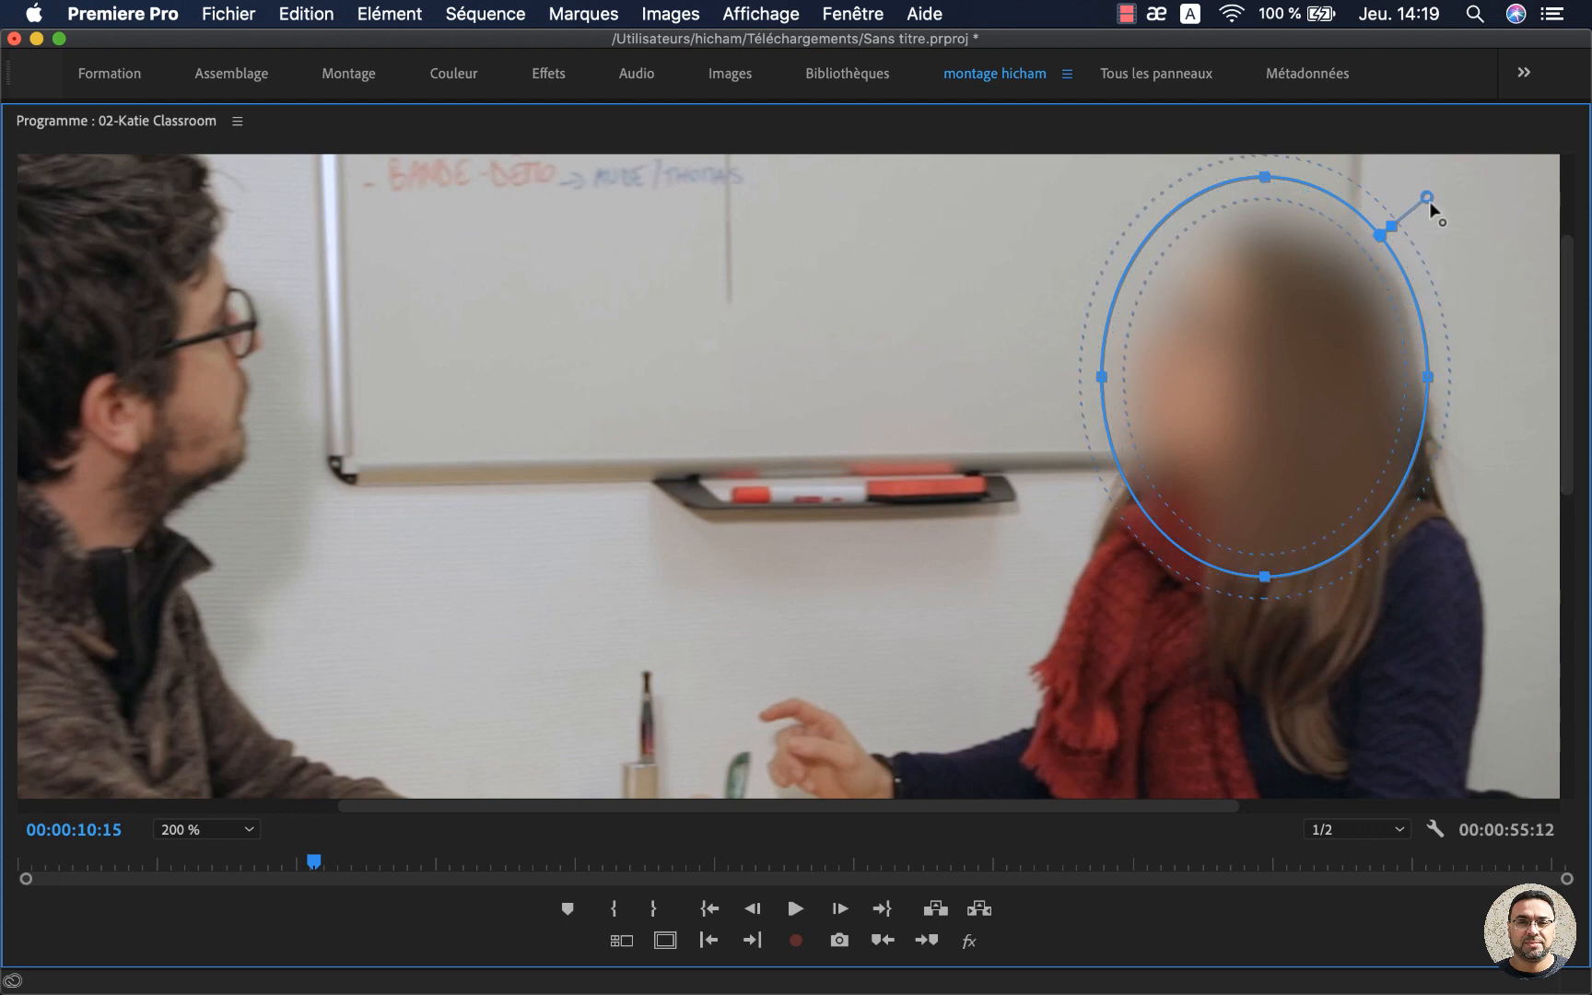
left_click_drag(1304, 398, 1295, 388)
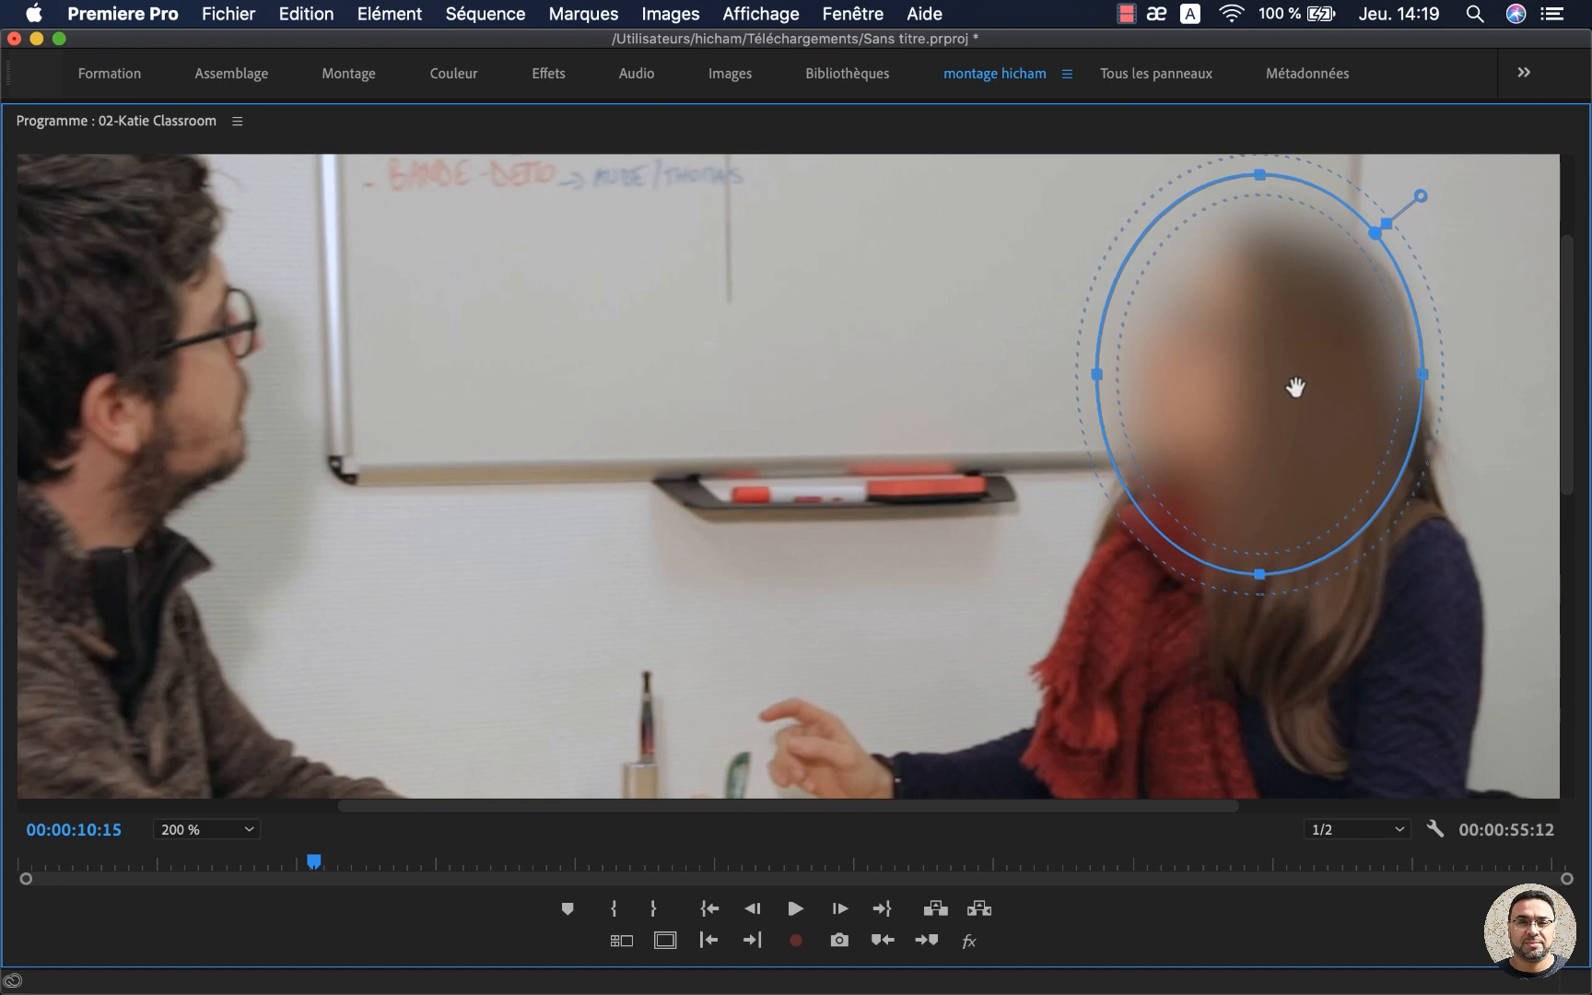
Restore the panel layout with the programme zoom at Adapter and deselect the clip to view the blur without the mask outline
double_click(159, 122)
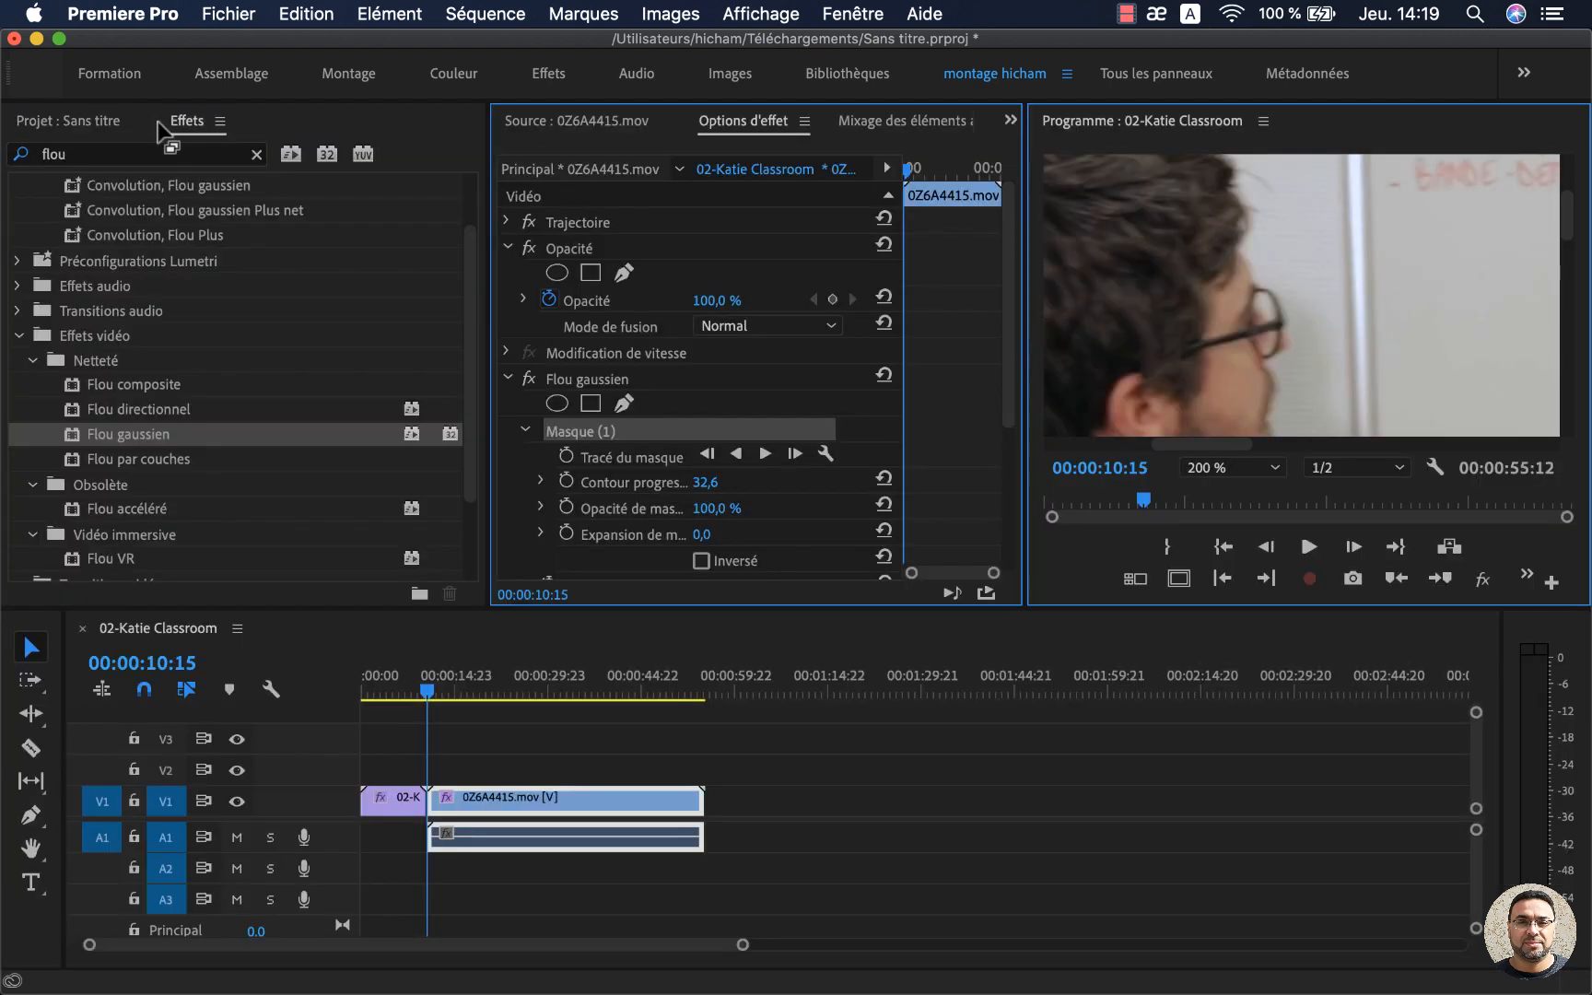
left_click(1270, 468)
left_click(1230, 491)
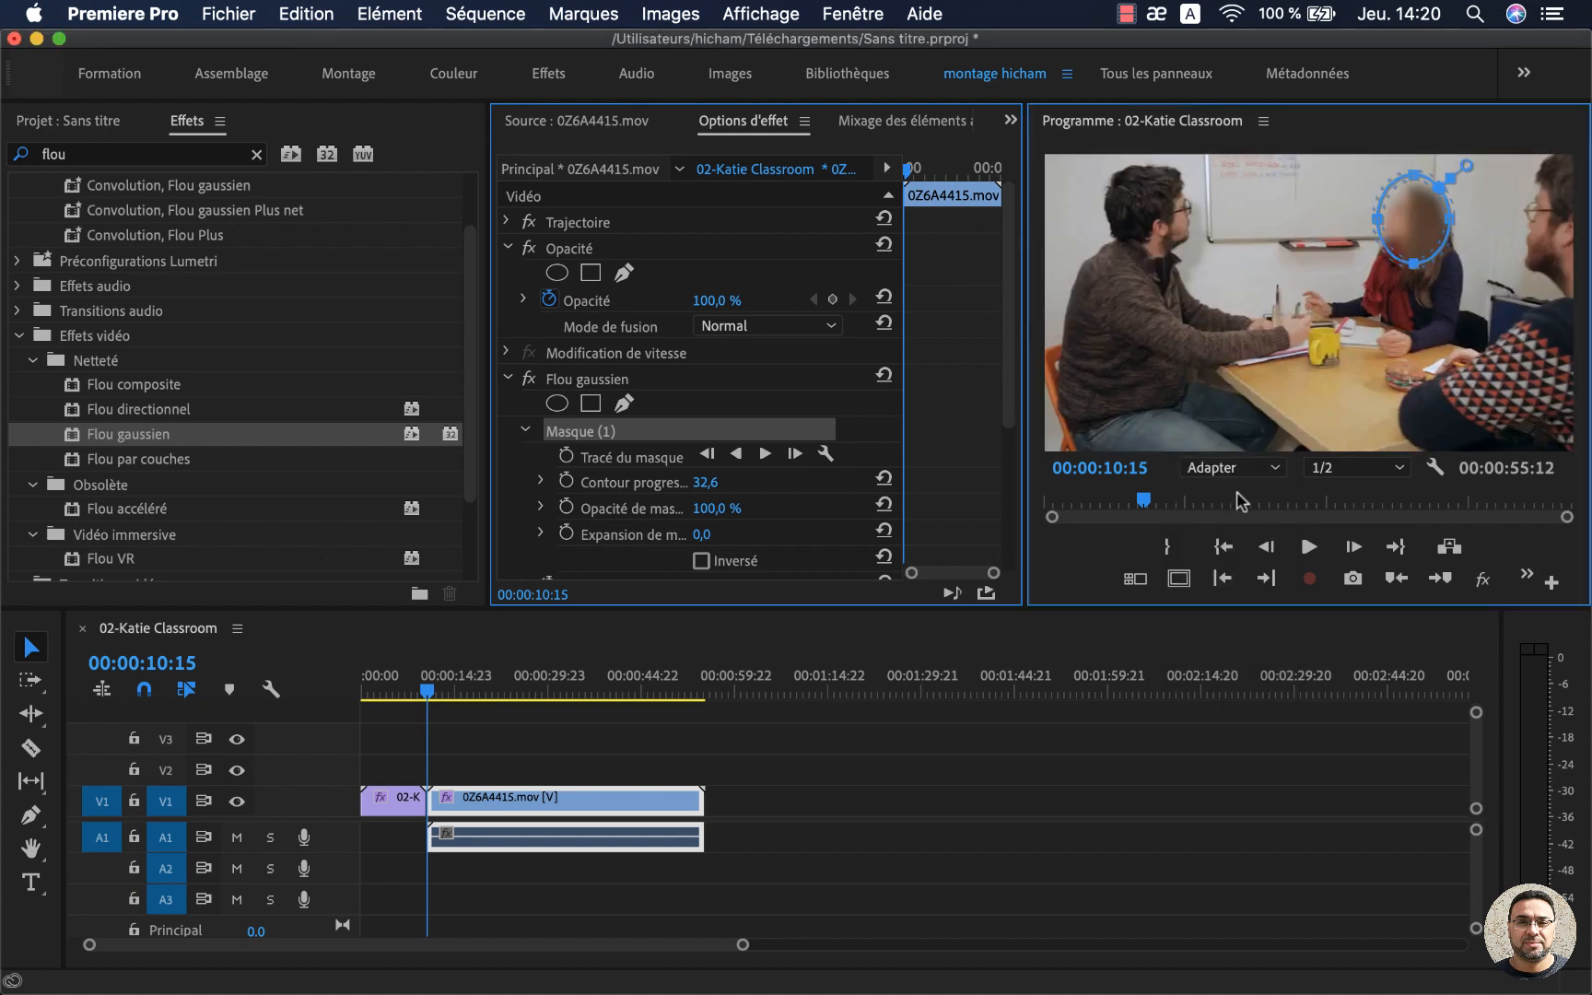
left_click(507, 810)
left_click(605, 763)
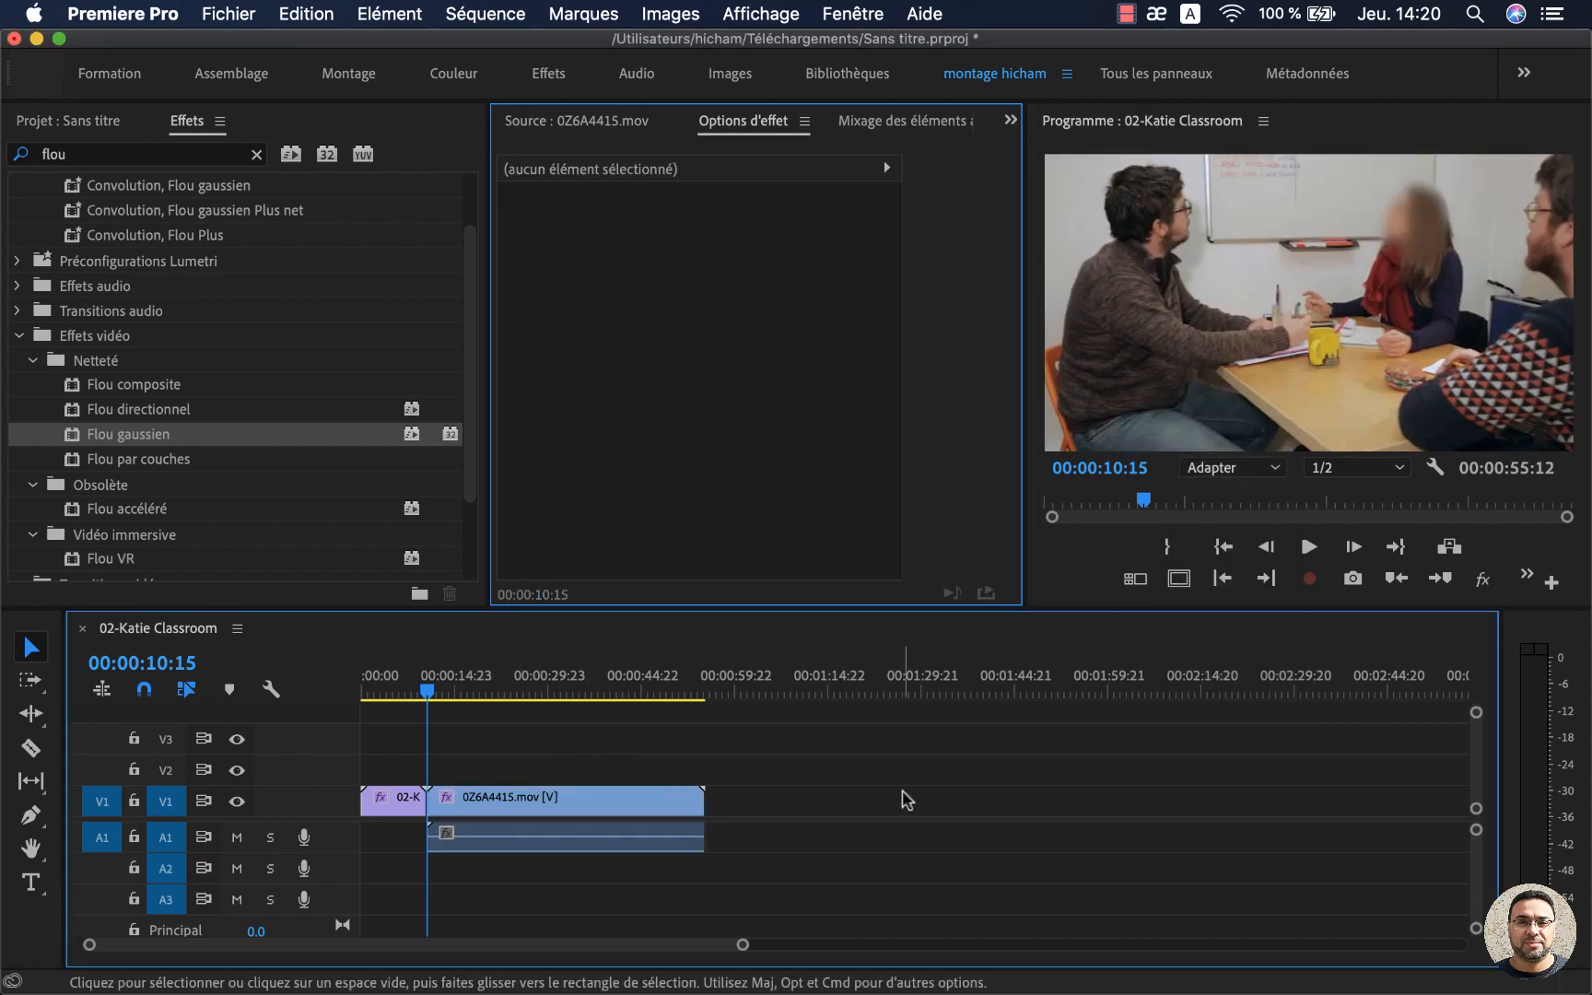
Play and scrub from the classroom clip through 0Z6A4415.mov to 00:00:21:23 to check whether the blur follows the woman's face
left_click(478, 812)
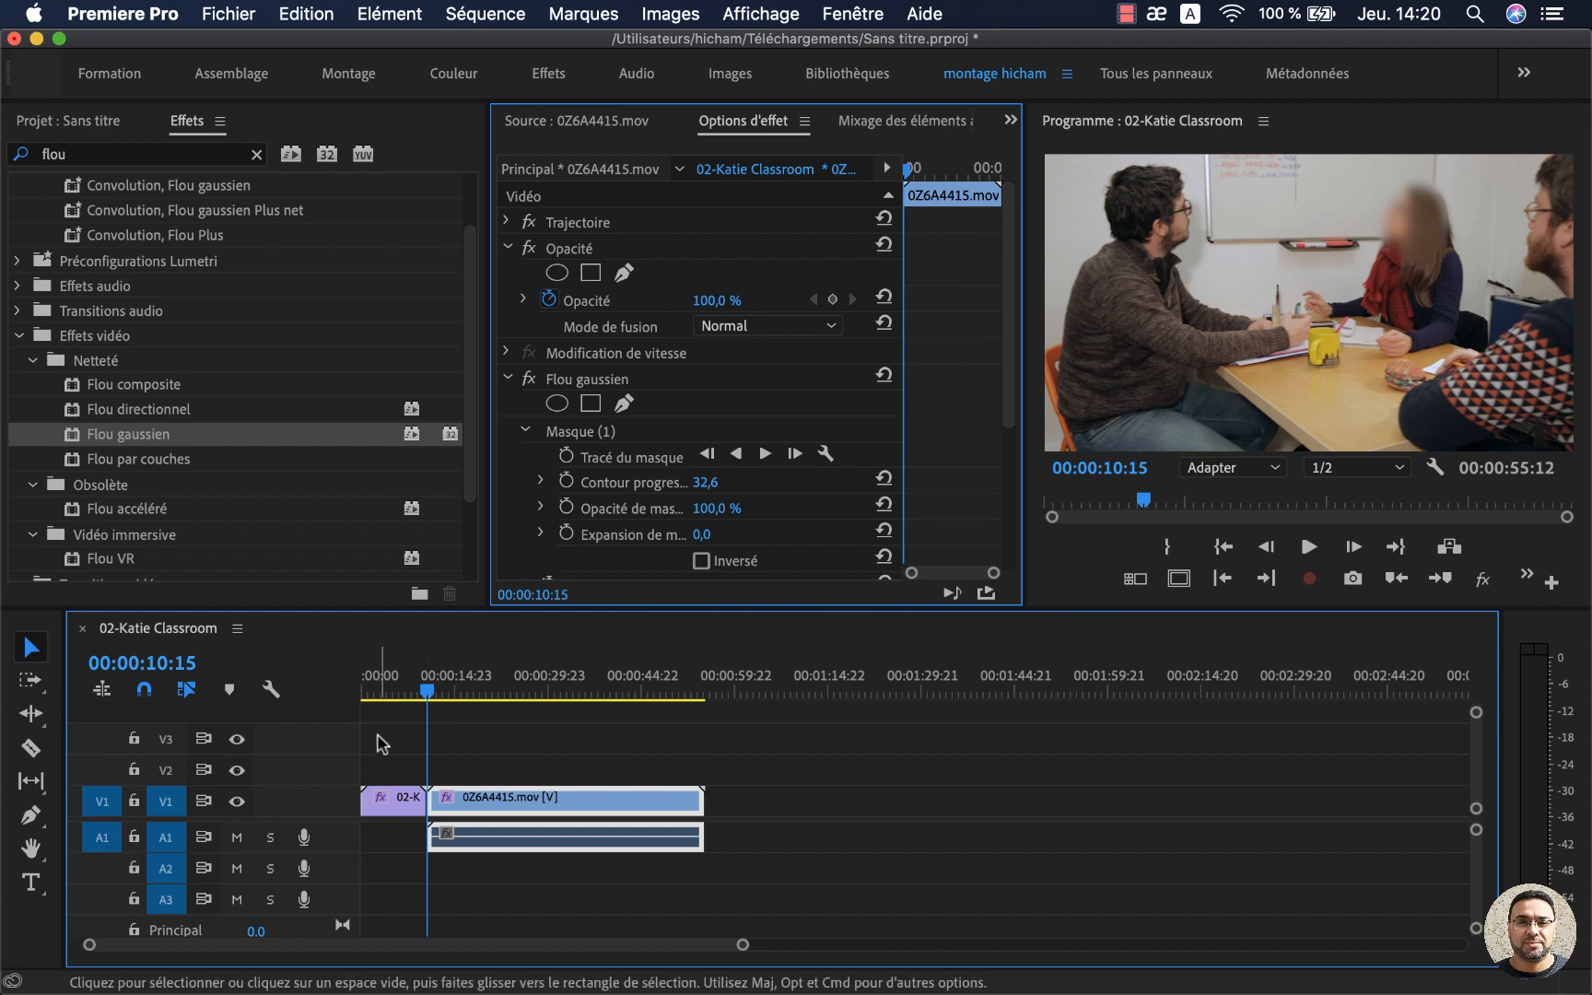
left_click_drag(403, 692, 366, 703)
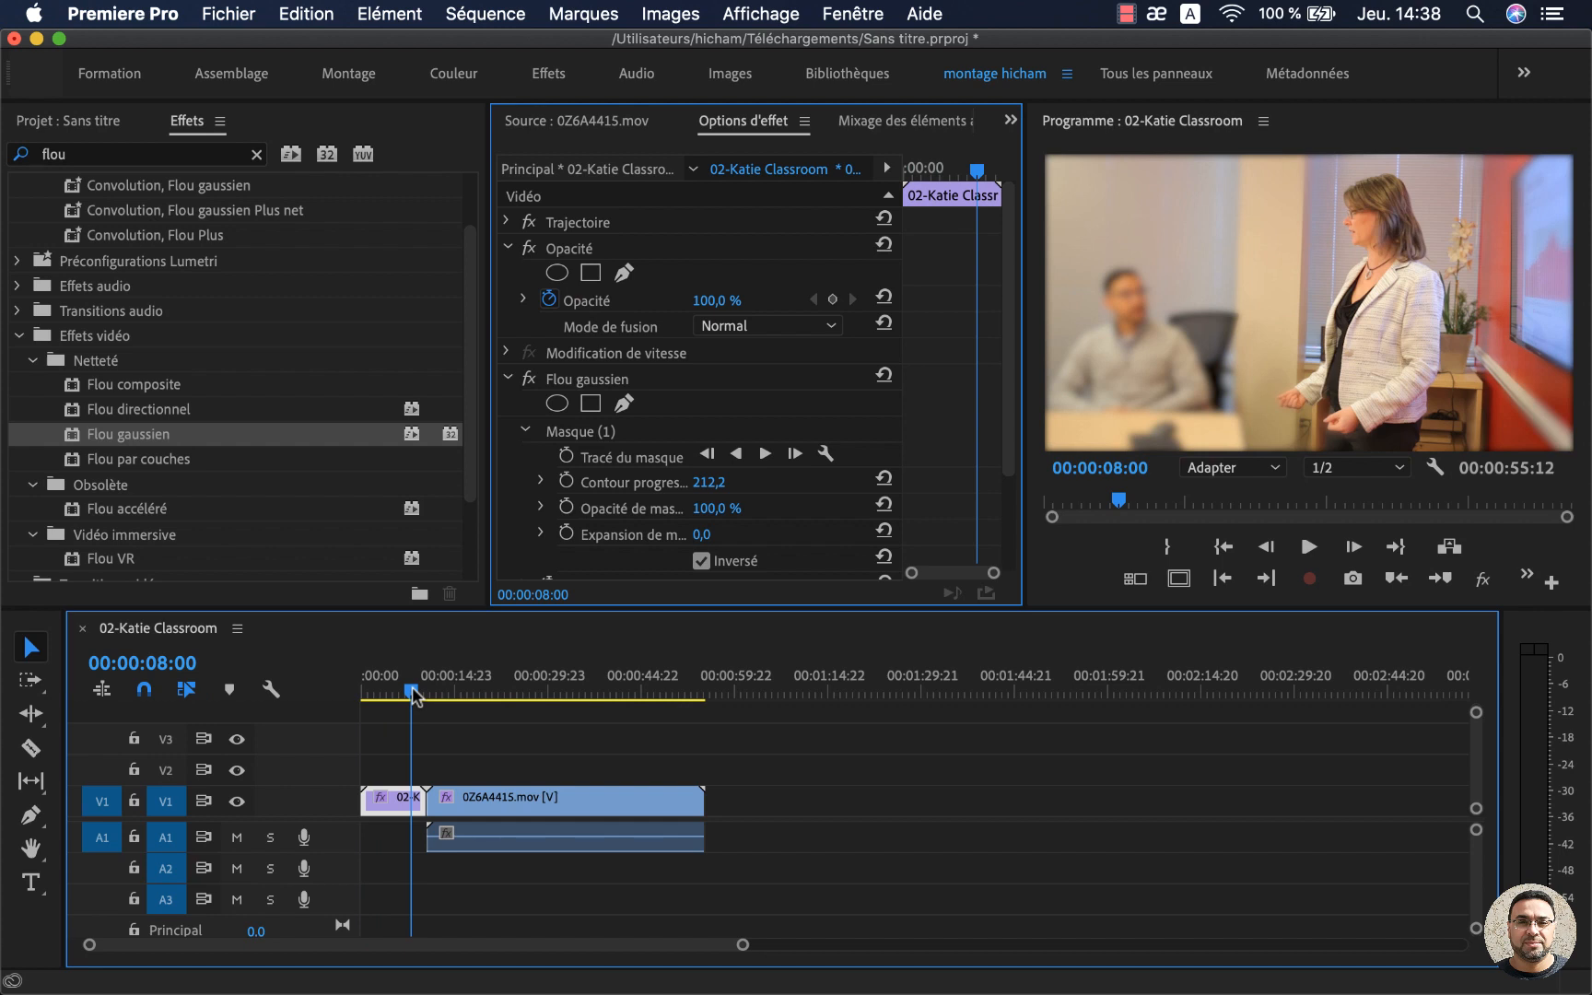
mouse_move(411, 693)
left_mouse_down()
mouse_move(504, 696)
mouse_move(425, 693)
left_mouse_up()
key("space")
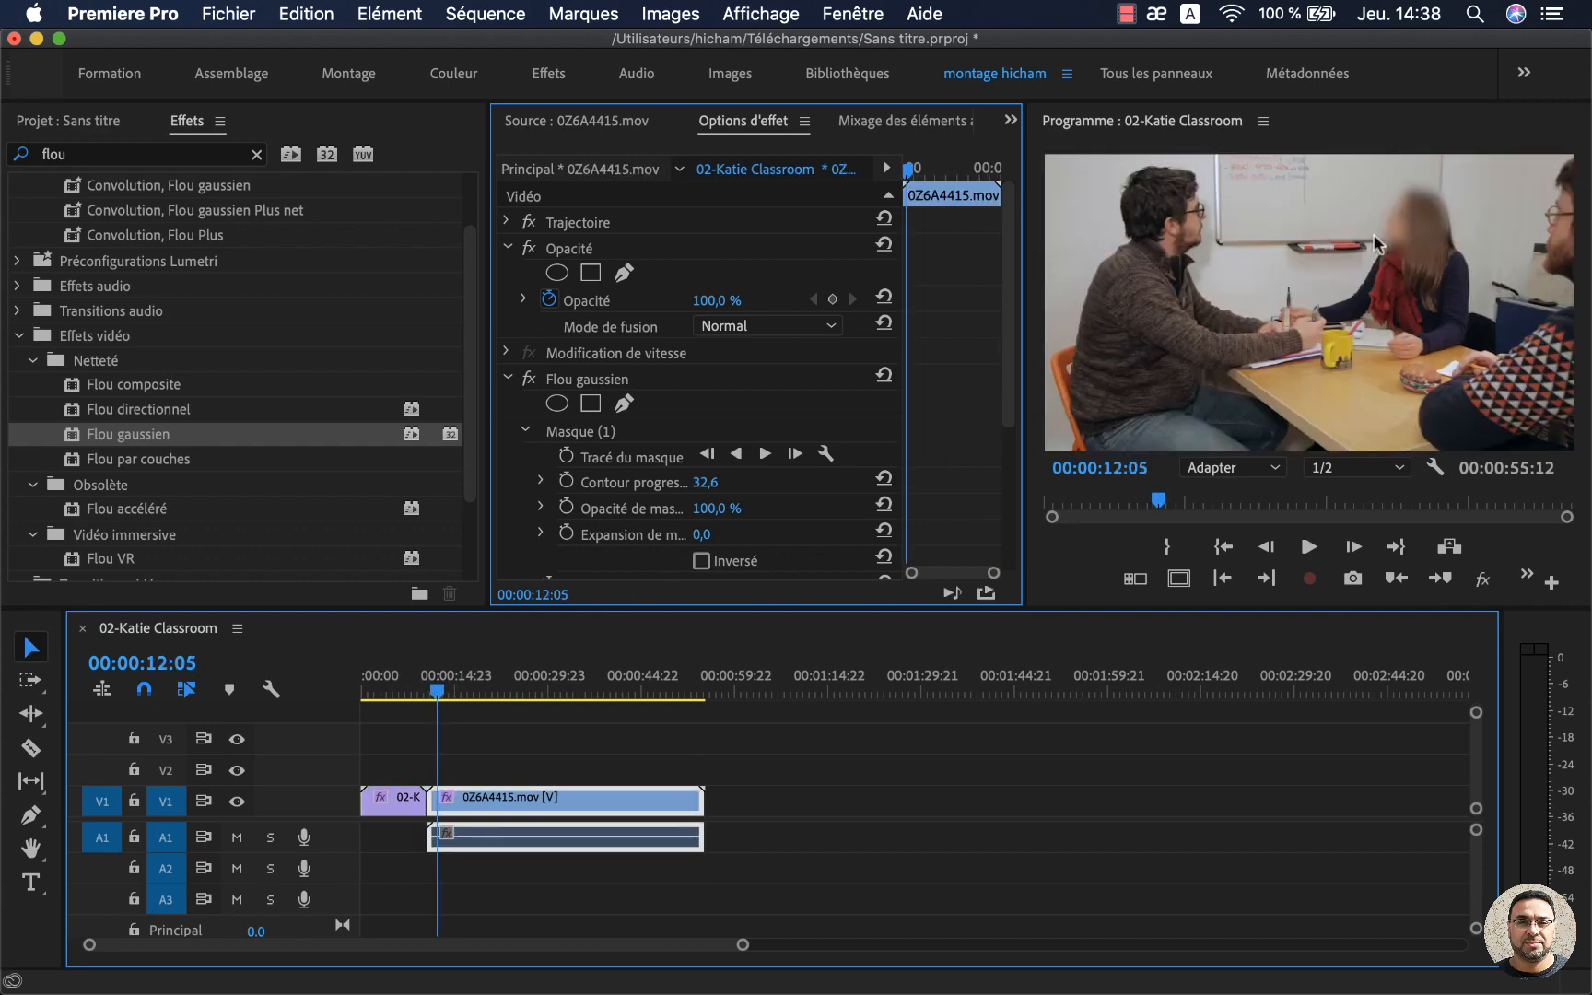
left_click_drag(436, 691, 494, 692)
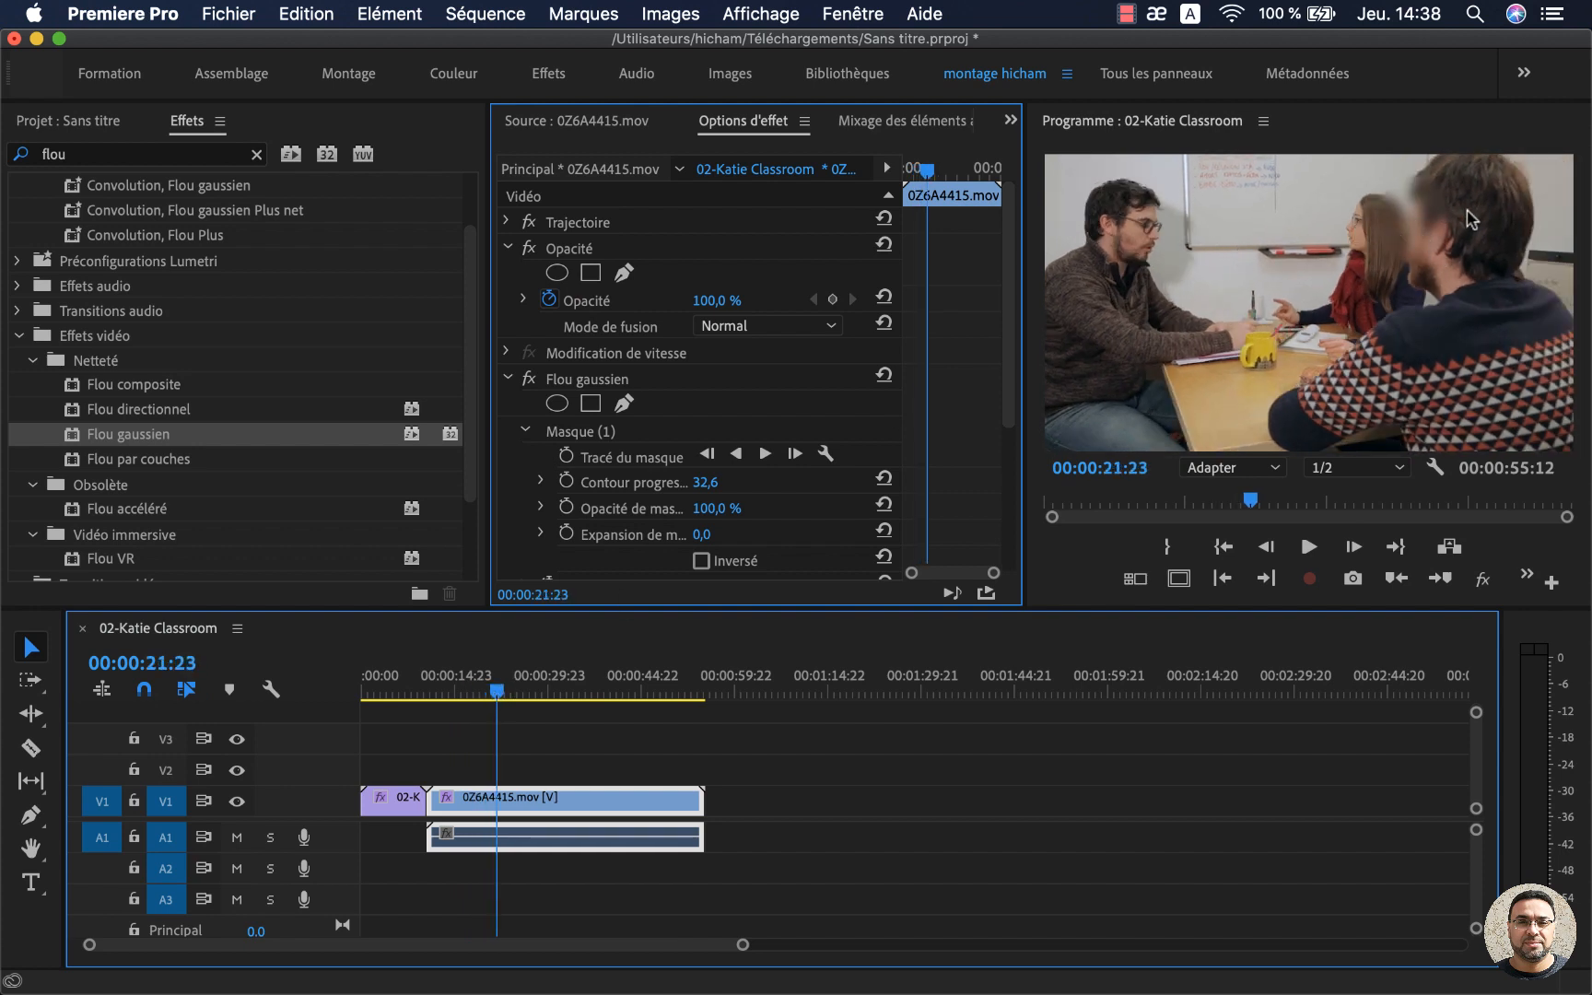
Track the Flou gaussien mask forward from the start of 0Z6A4415.mov at 00:00:10:15
key("Up")
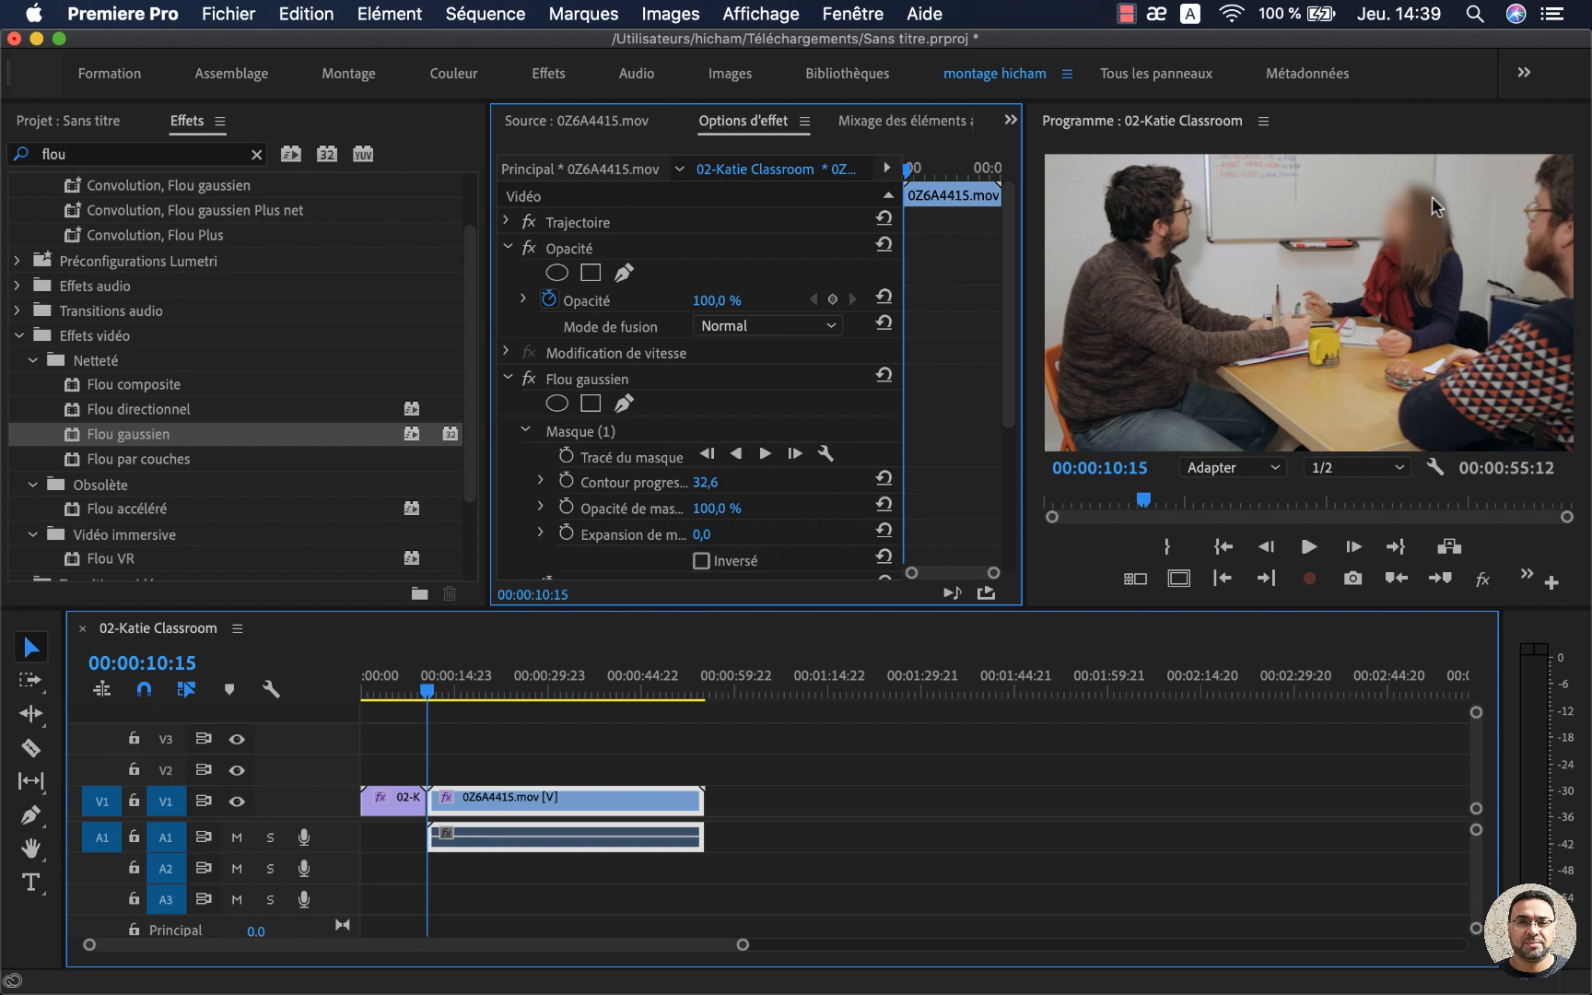
left_click(764, 454)
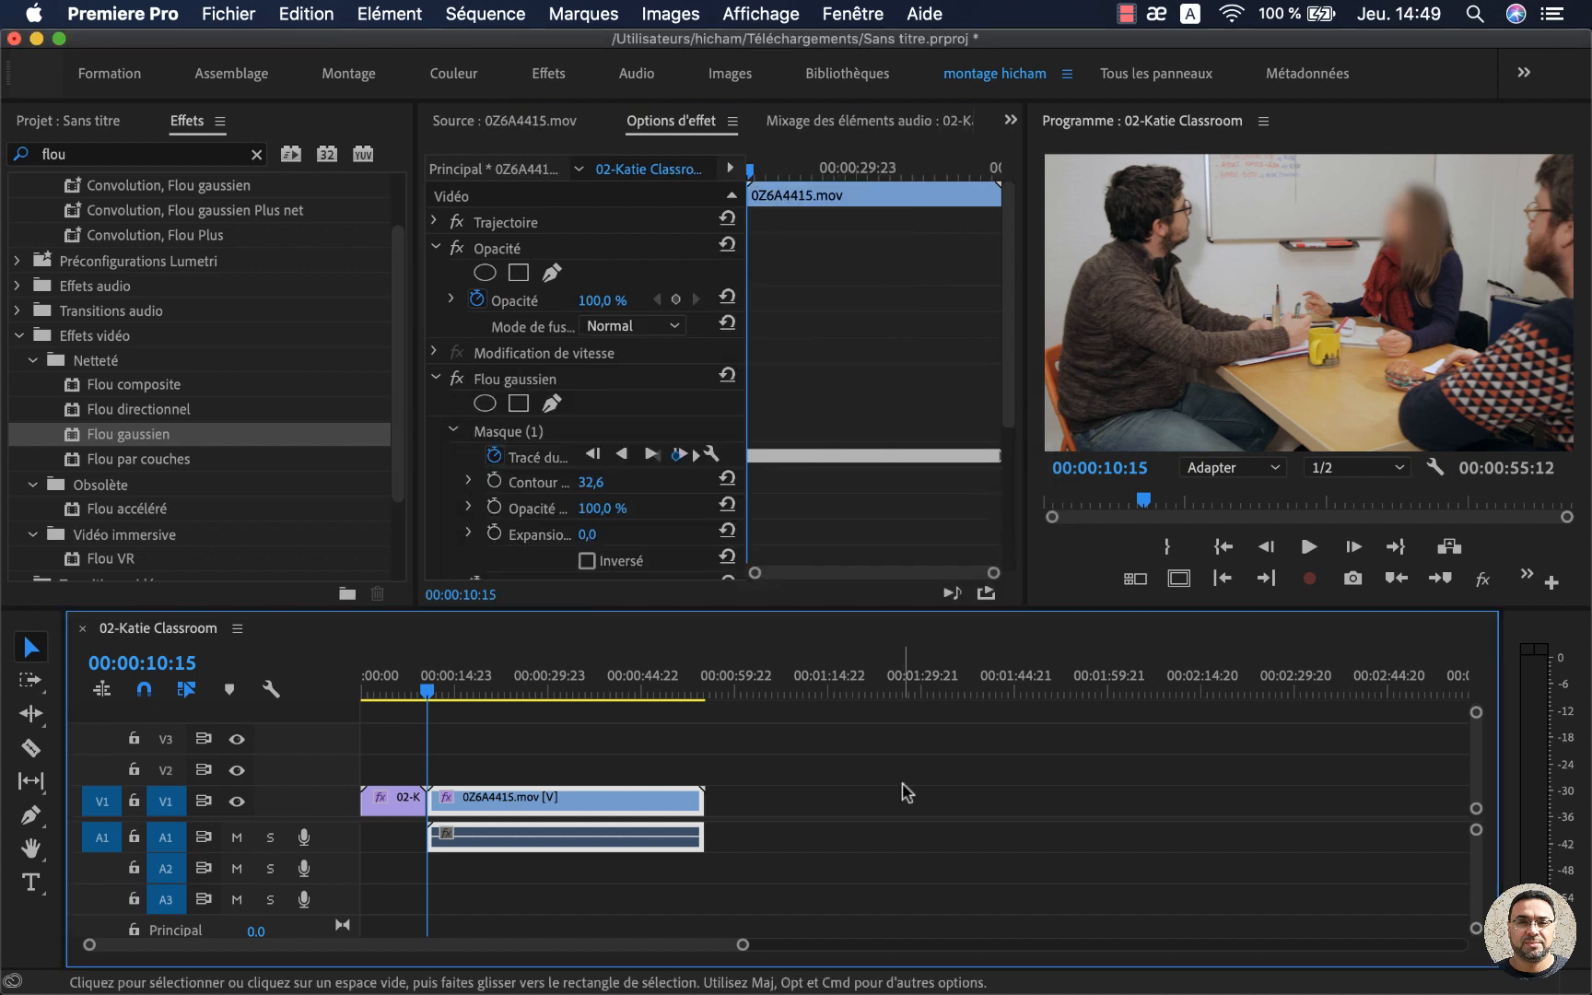
Play back 0Z6A4415.mov up to 00:00:18:07 to check the tracked face blur
left_click(1308, 548)
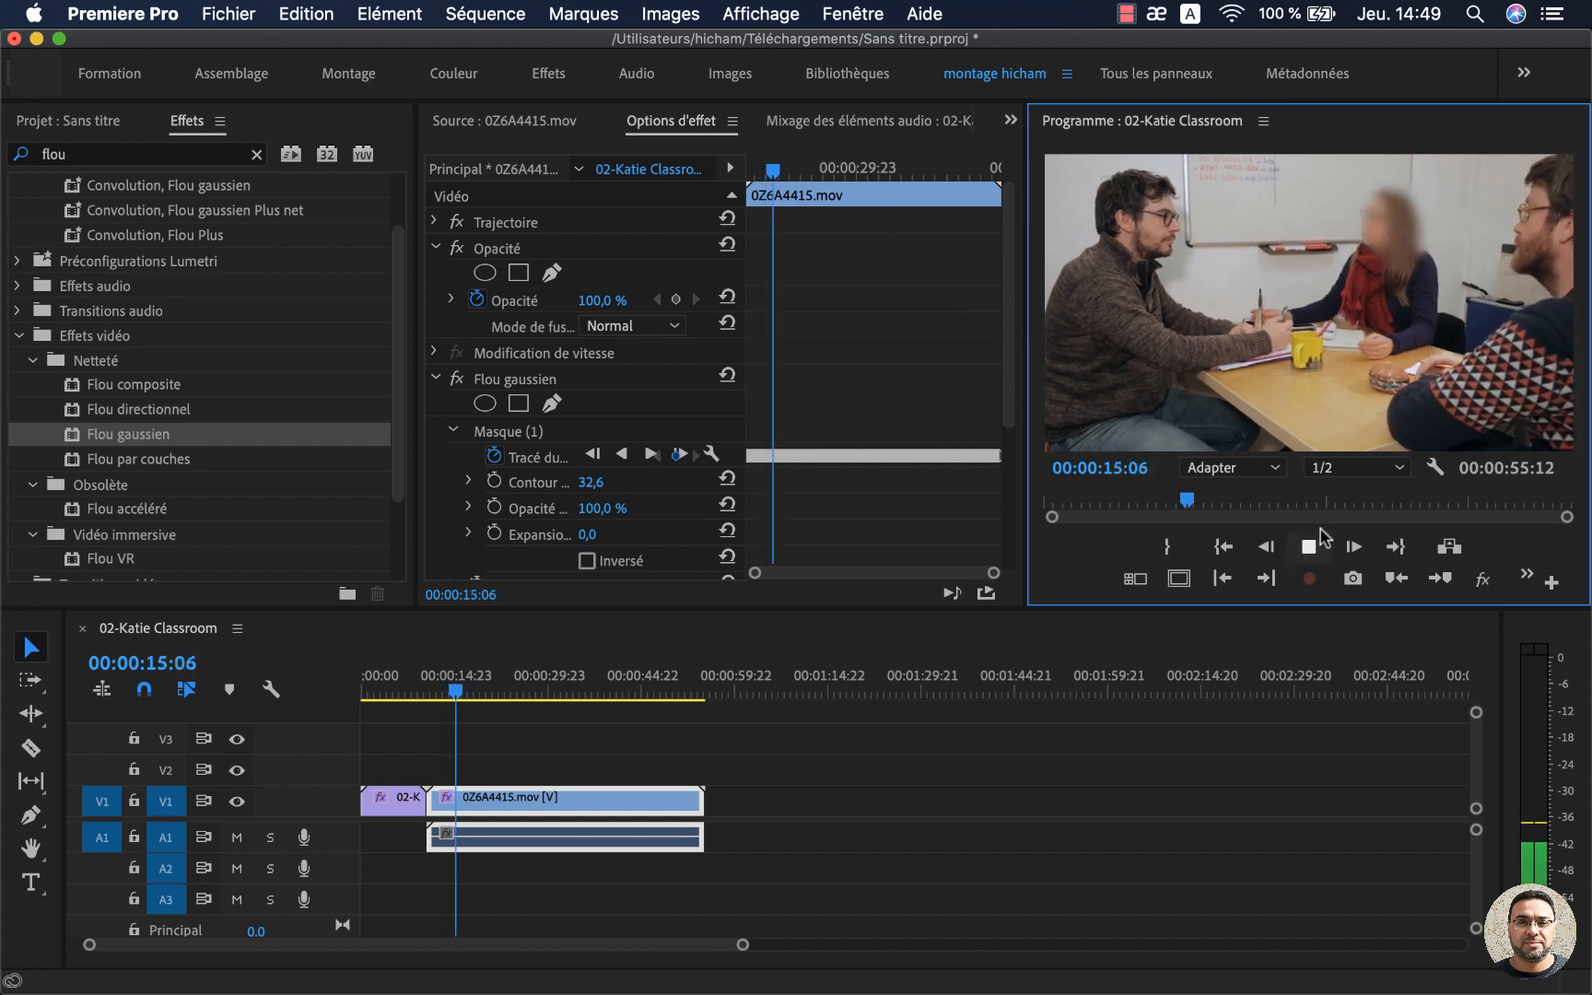
left_click(1308, 548)
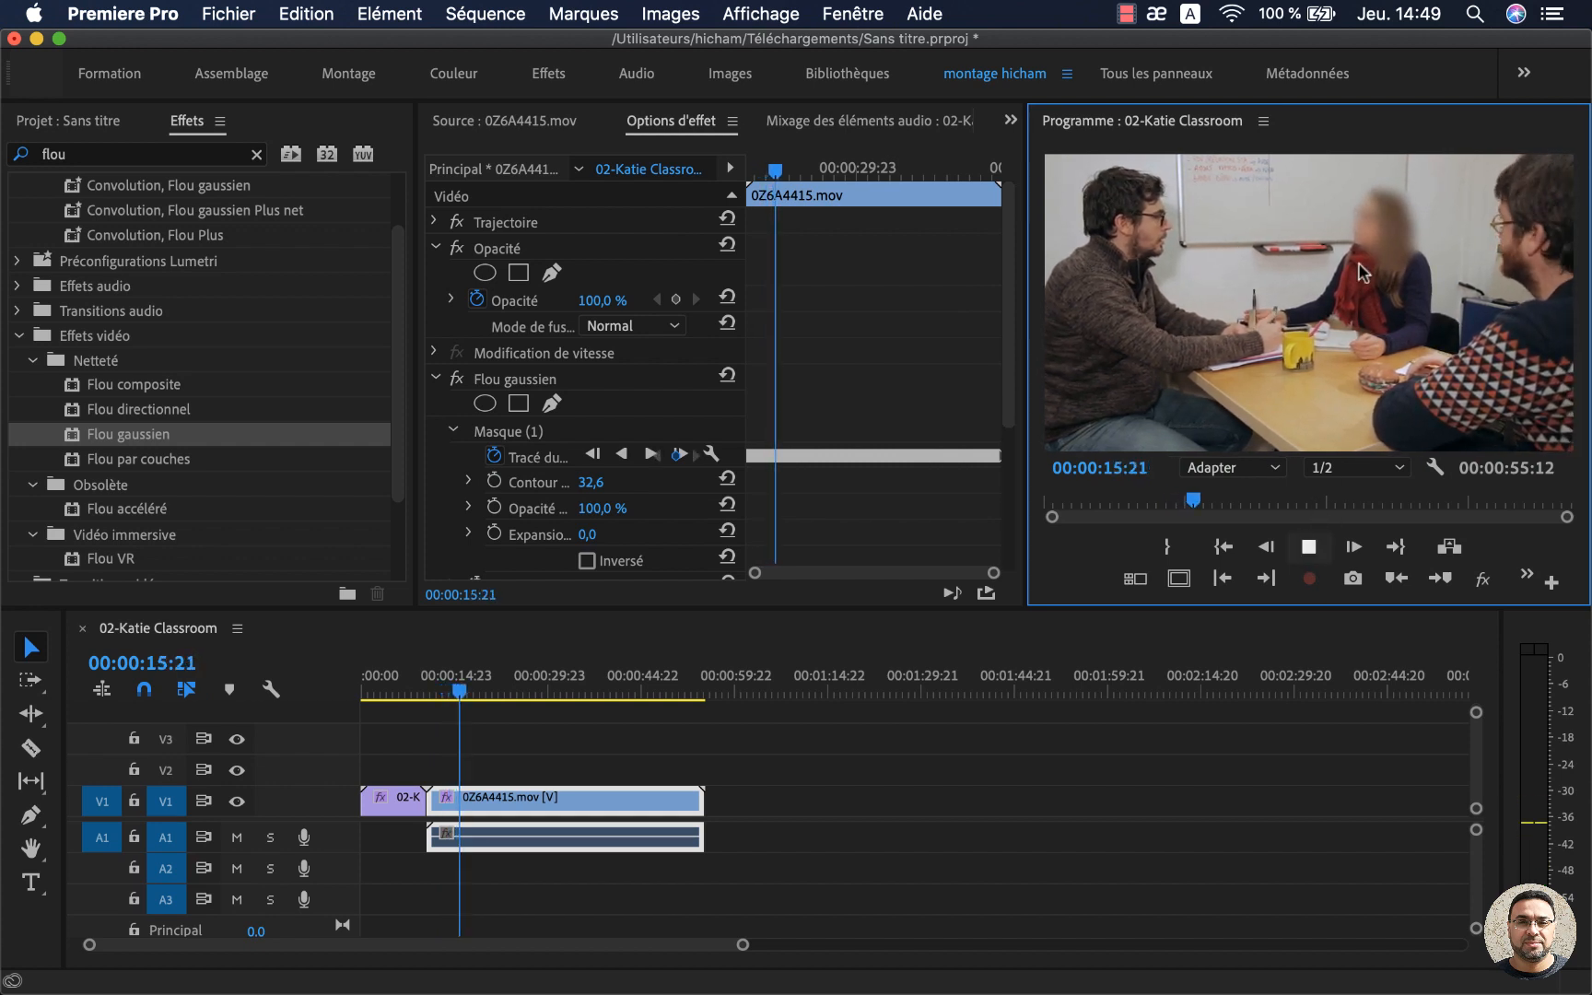
left_click(1310, 548)
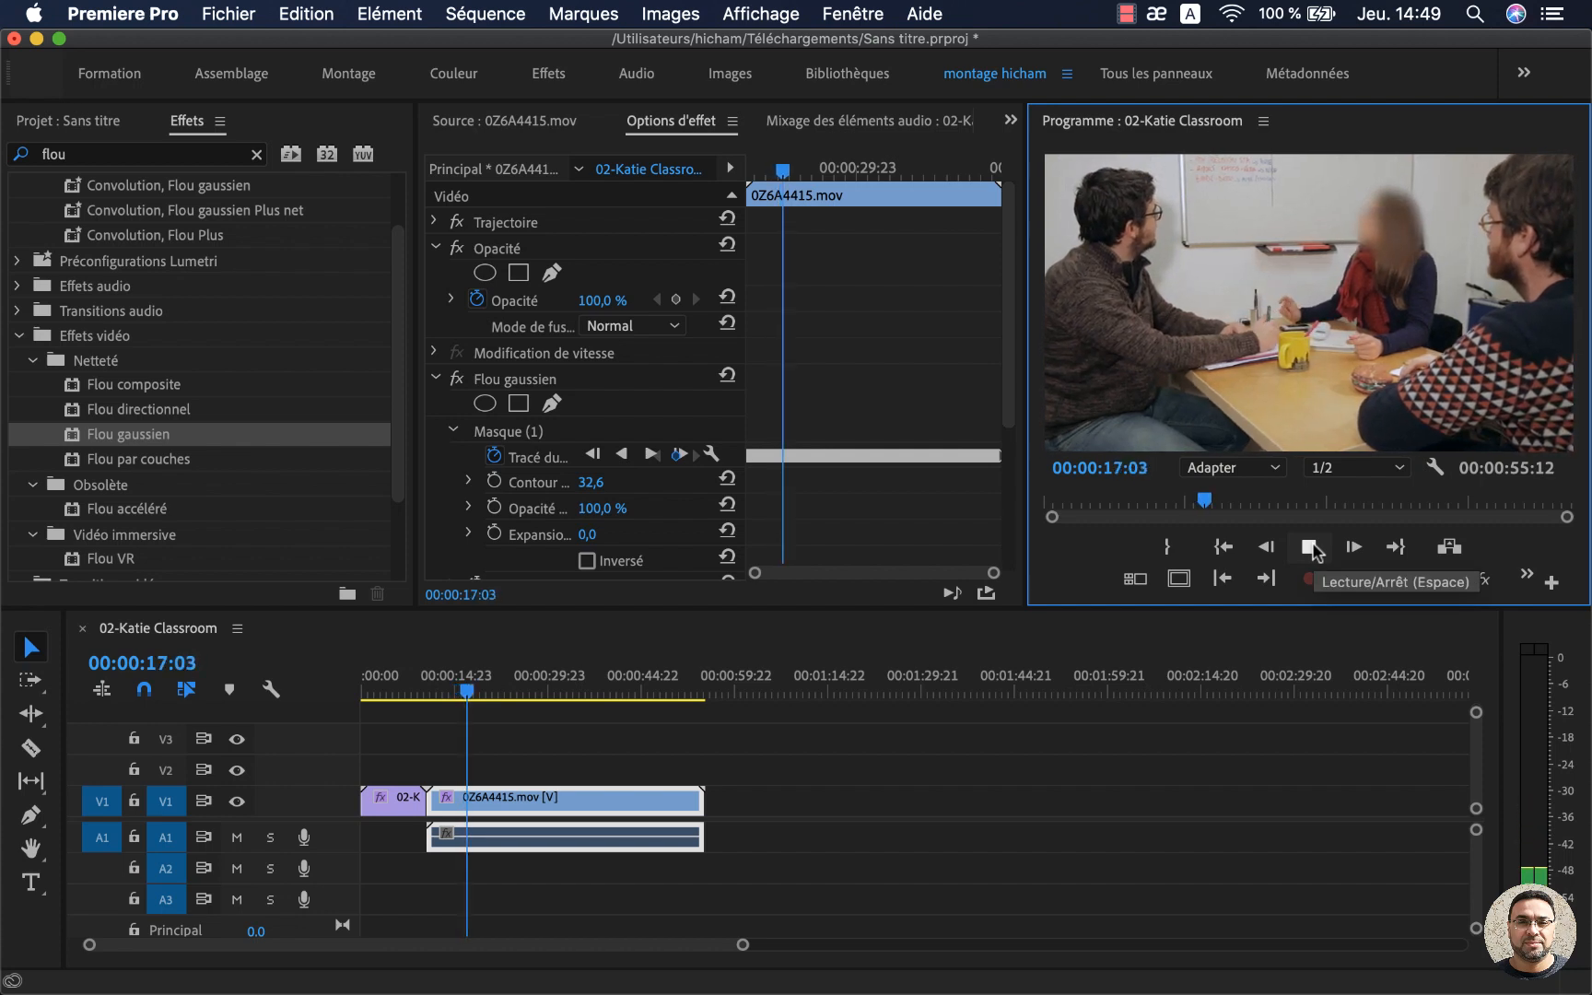
left_click(1310, 548)
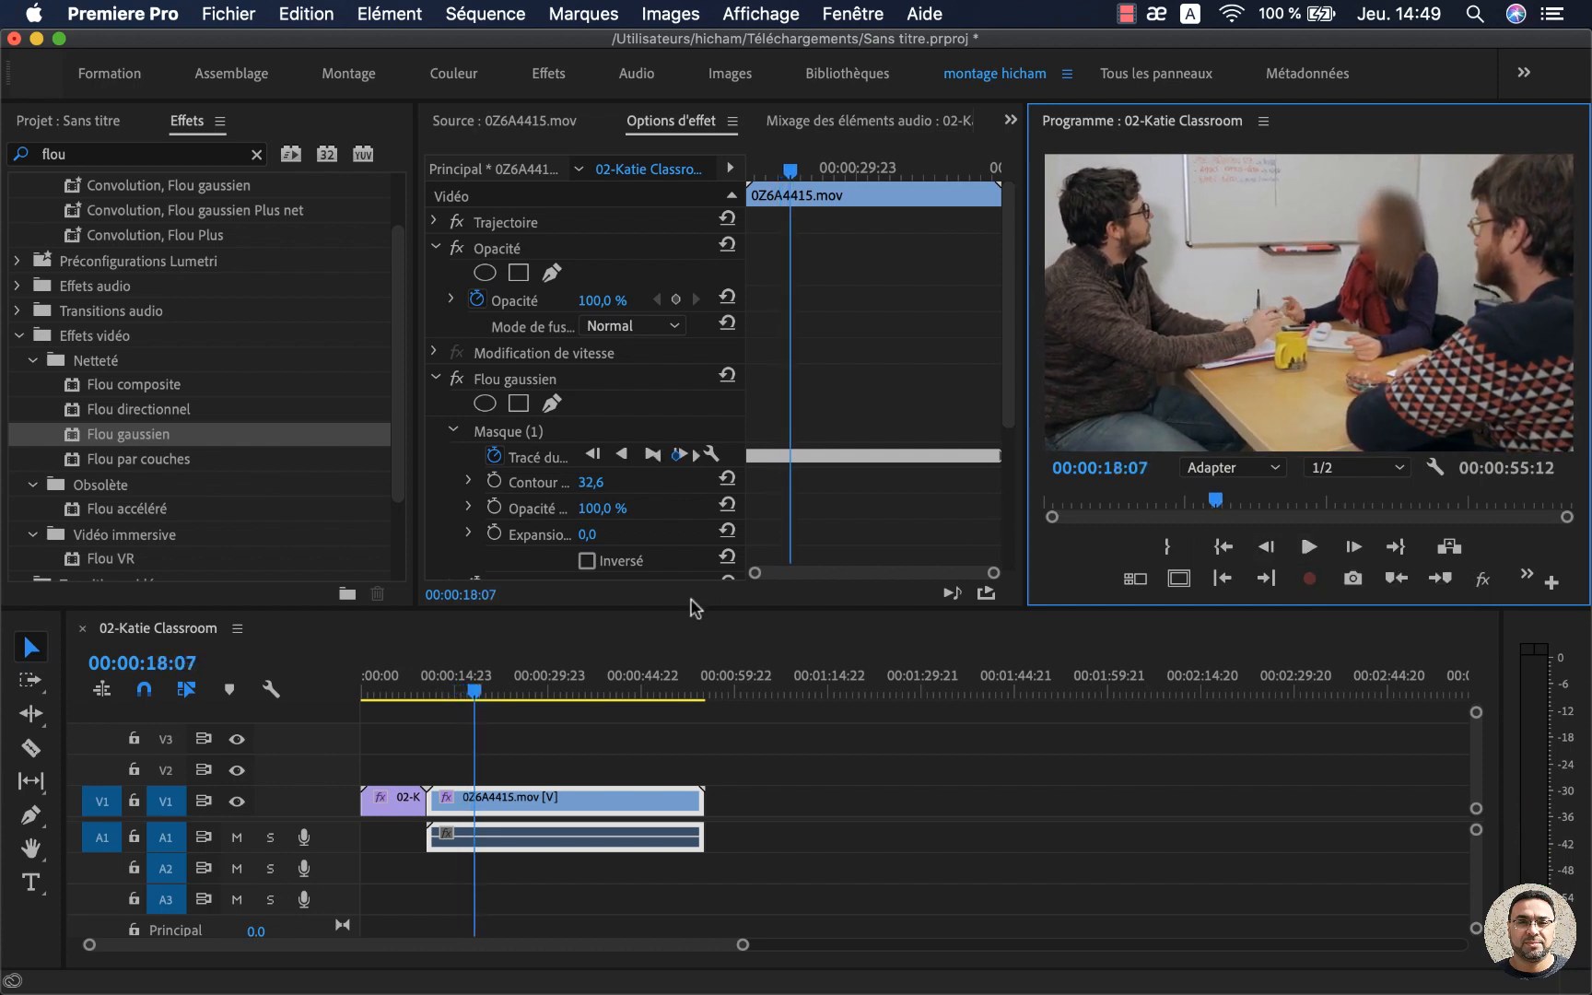
Correct the tracked mask's position over the woman's face frame by frame at 00:00:14:09 and 00:00:14:10
left_click(467, 691)
left_click_drag(467, 691, 451, 691)
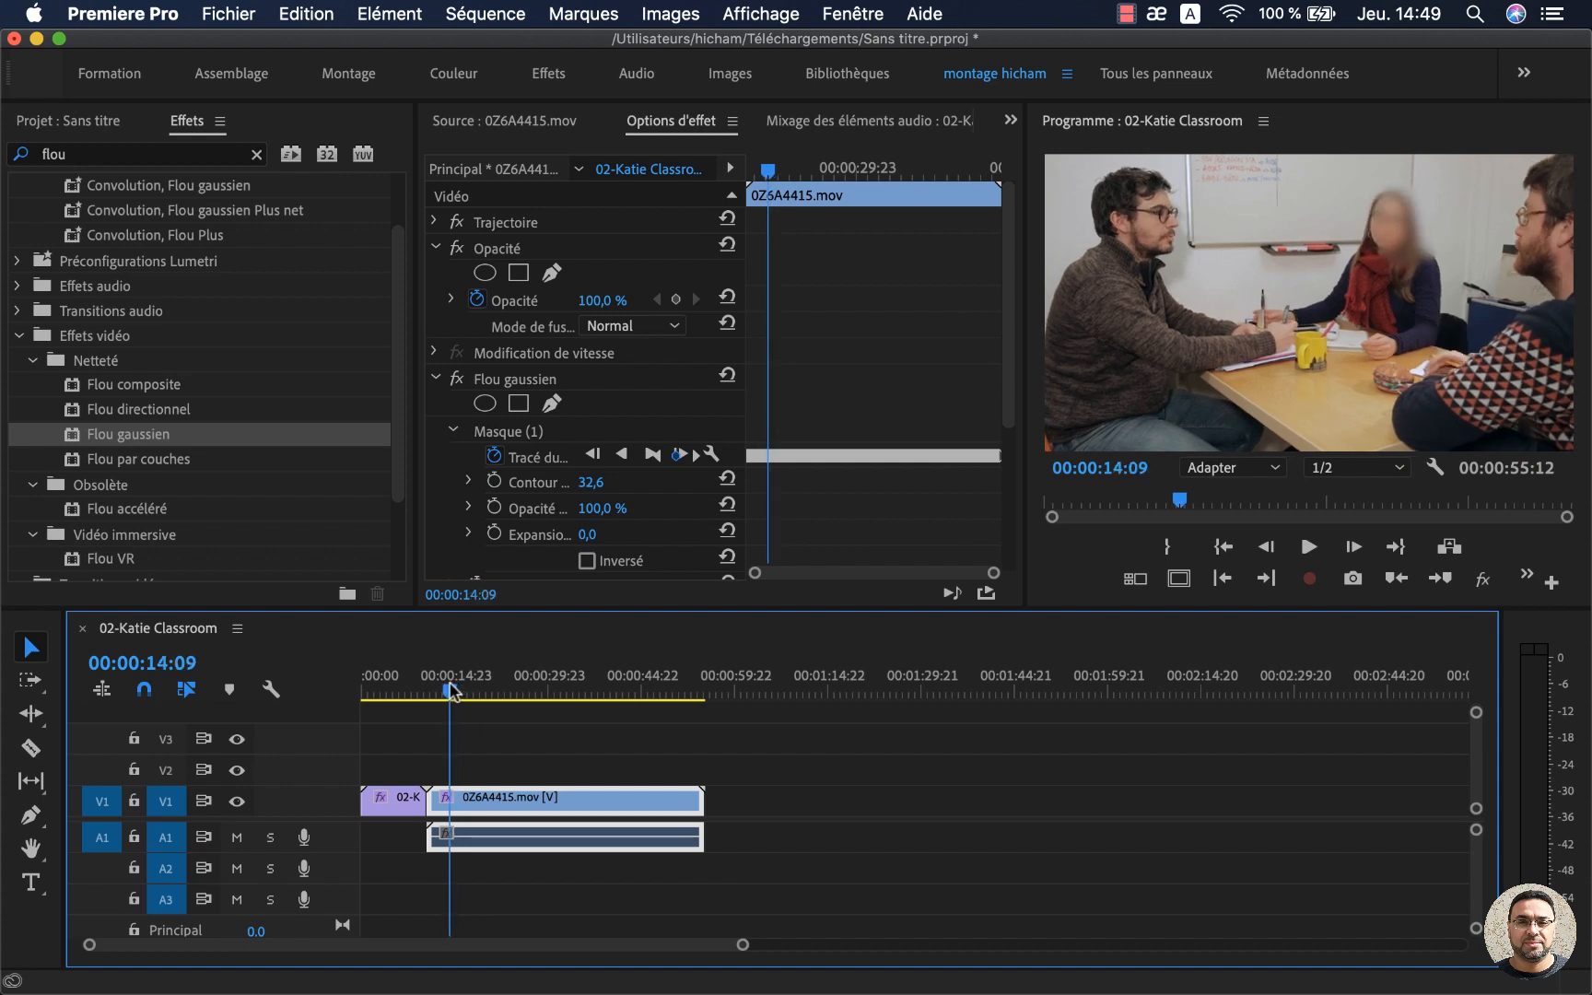
left_click(520, 440)
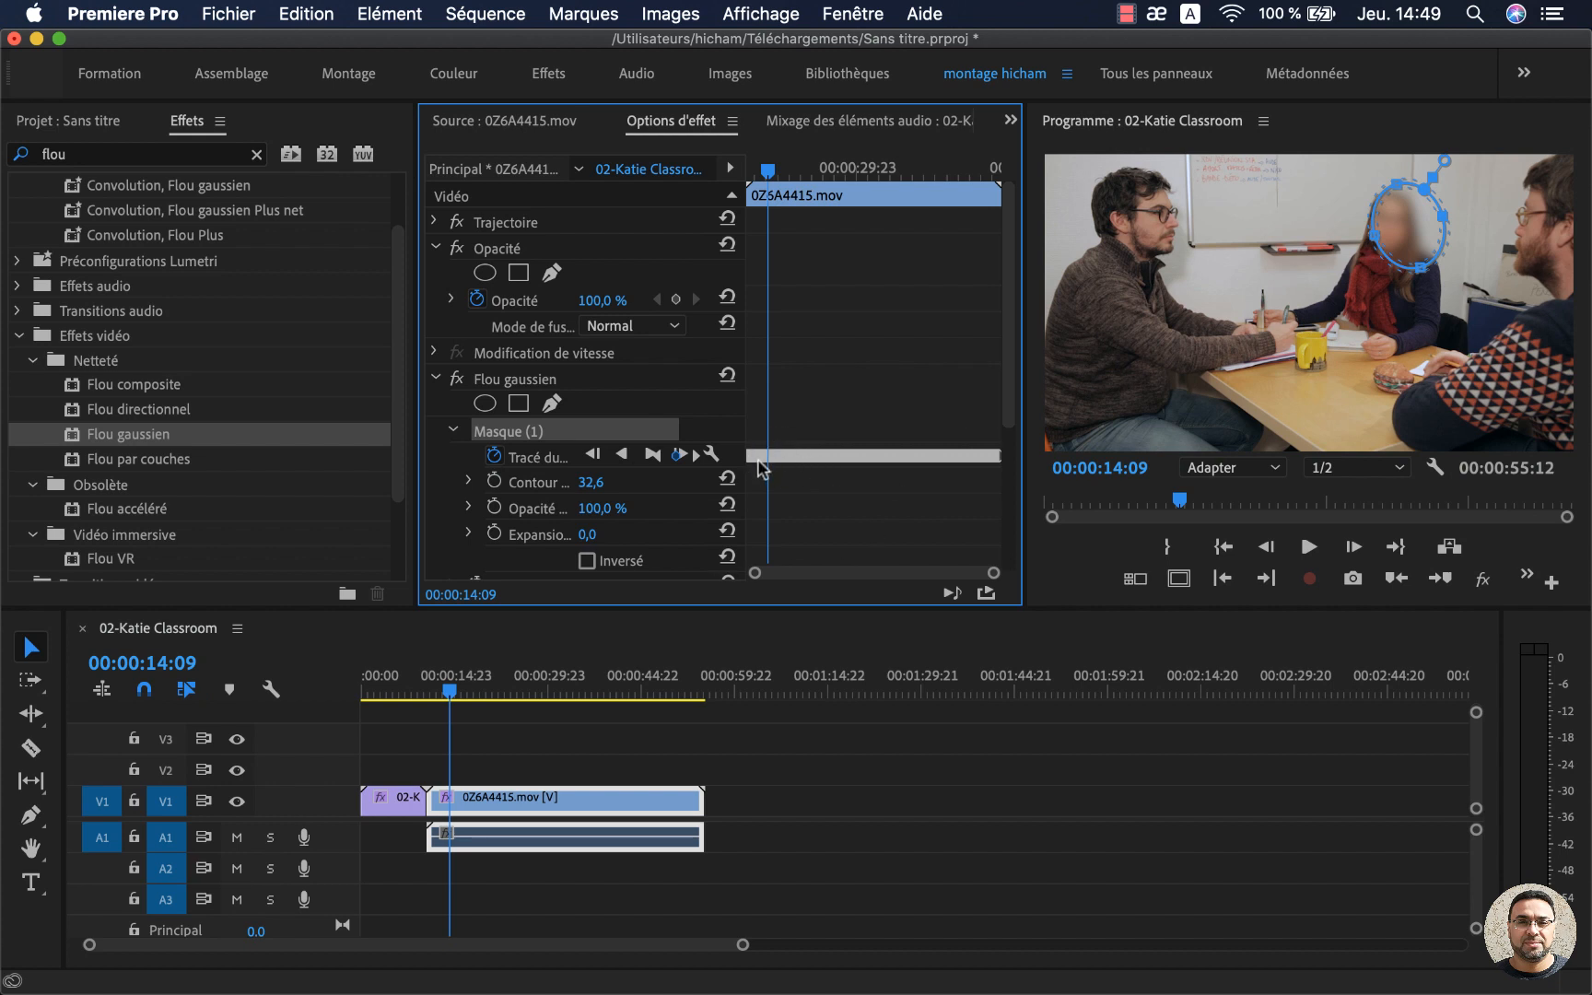
left_click_drag(993, 572, 1030, 560)
left_click_drag(1401, 231, 1393, 234)
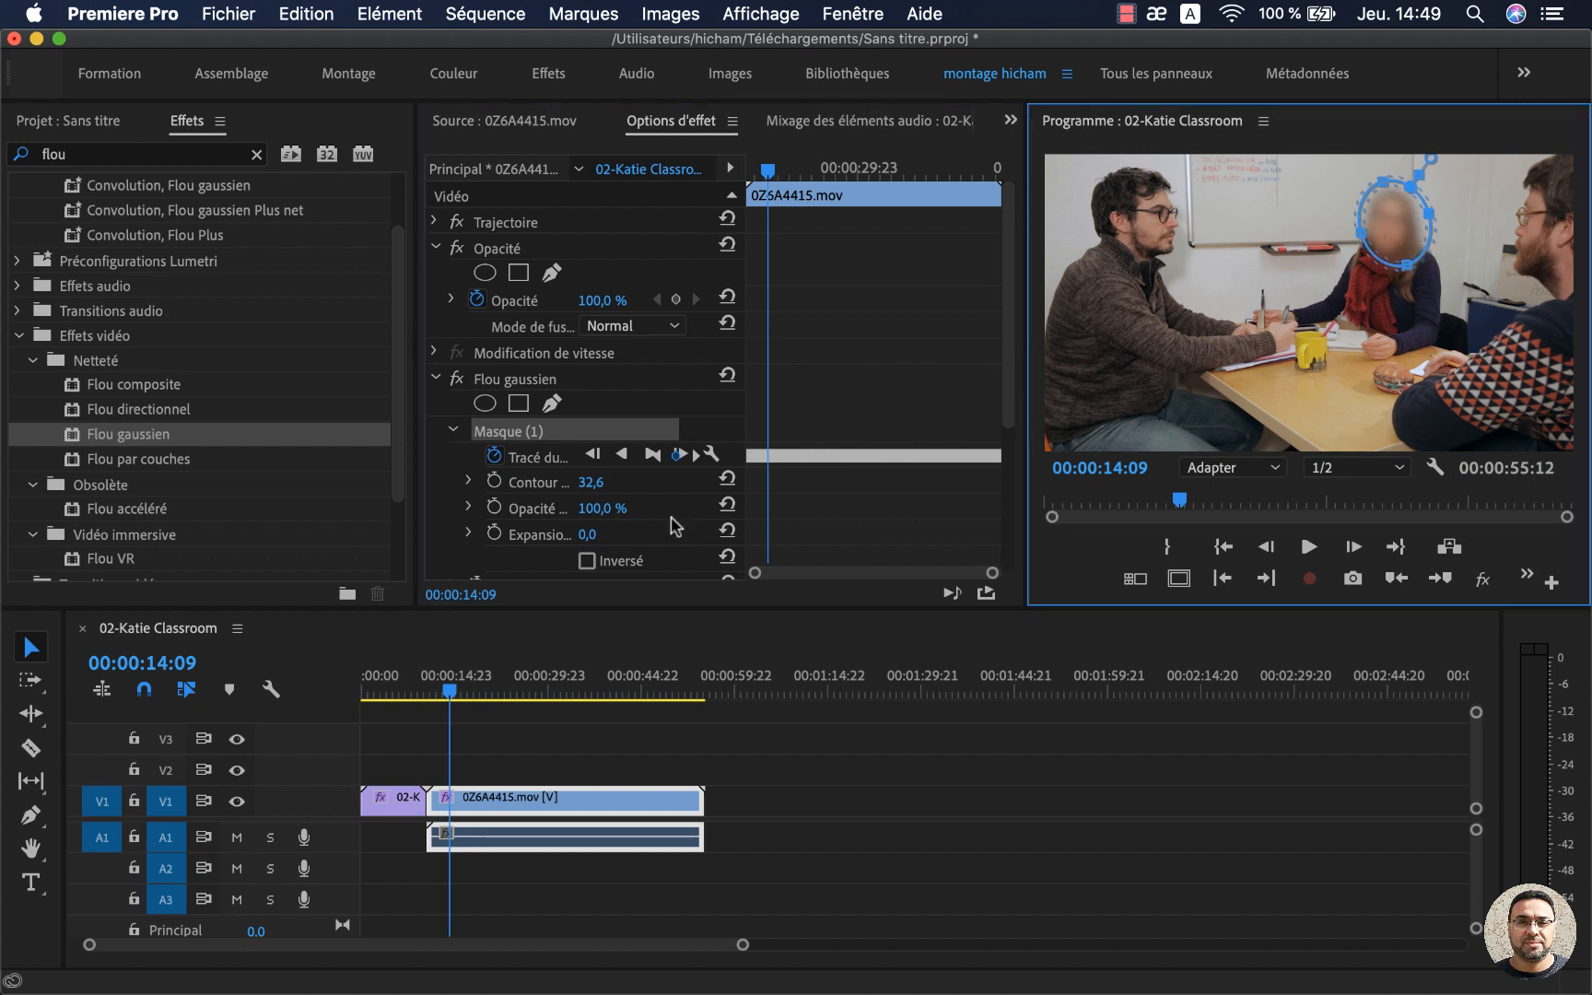
left_click(1353, 549)
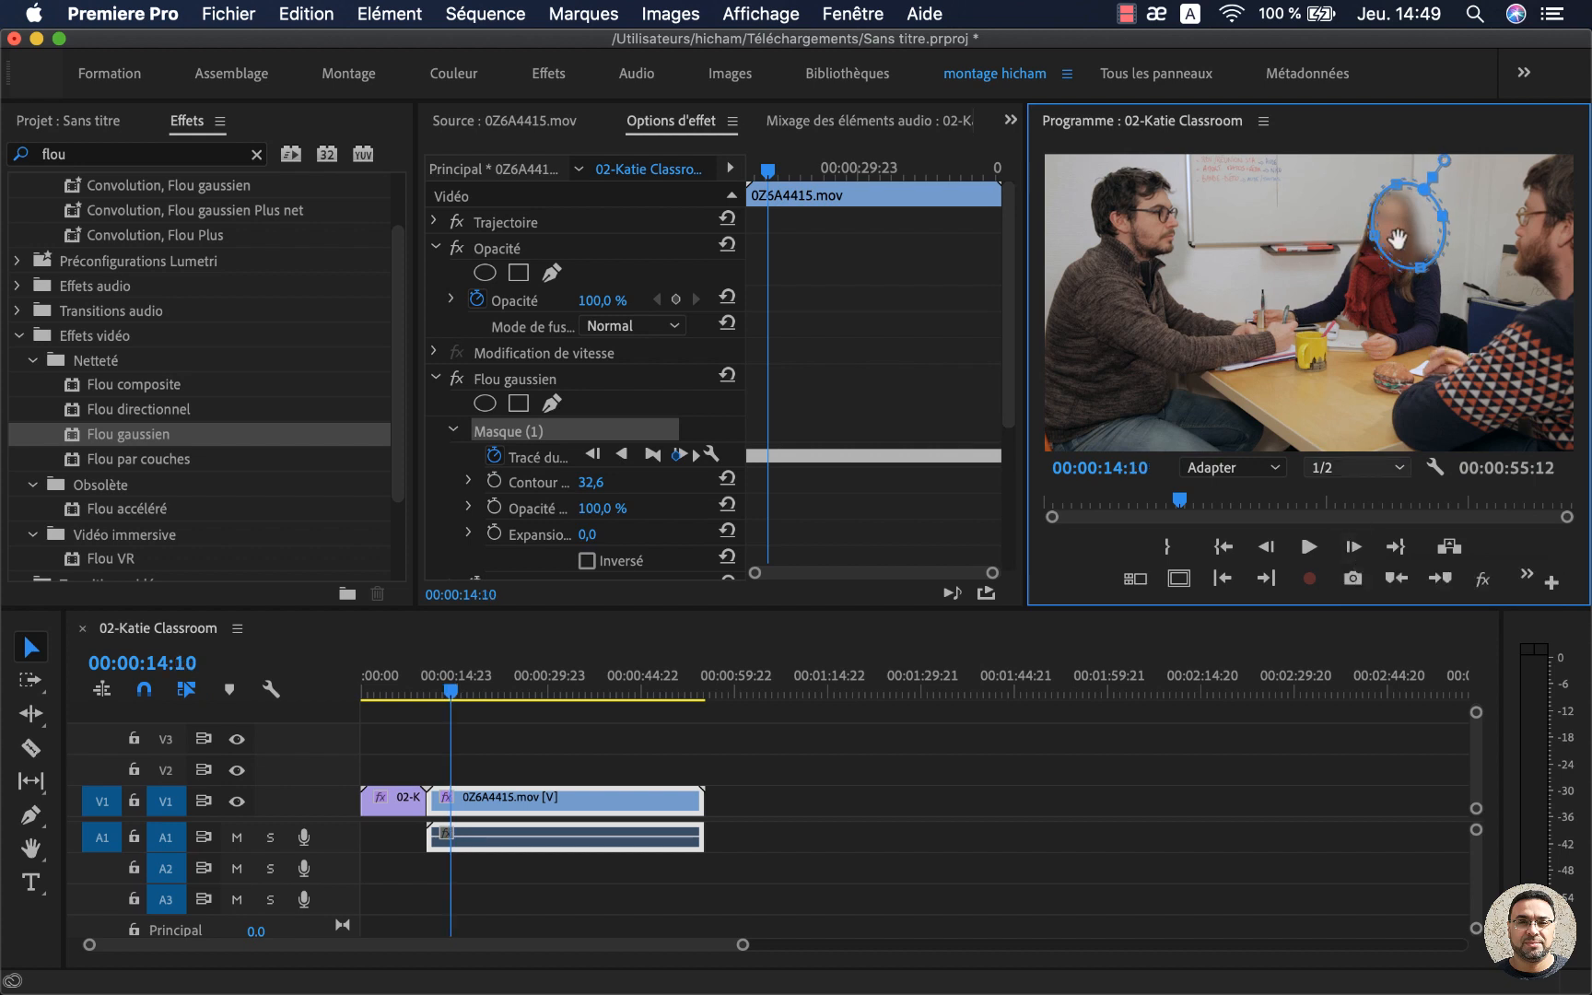
mouse_move(1396, 240)
left_mouse_down()
mouse_move(1378, 240)
mouse_move(1389, 222)
left_mouse_up()
left_click(1353, 547)
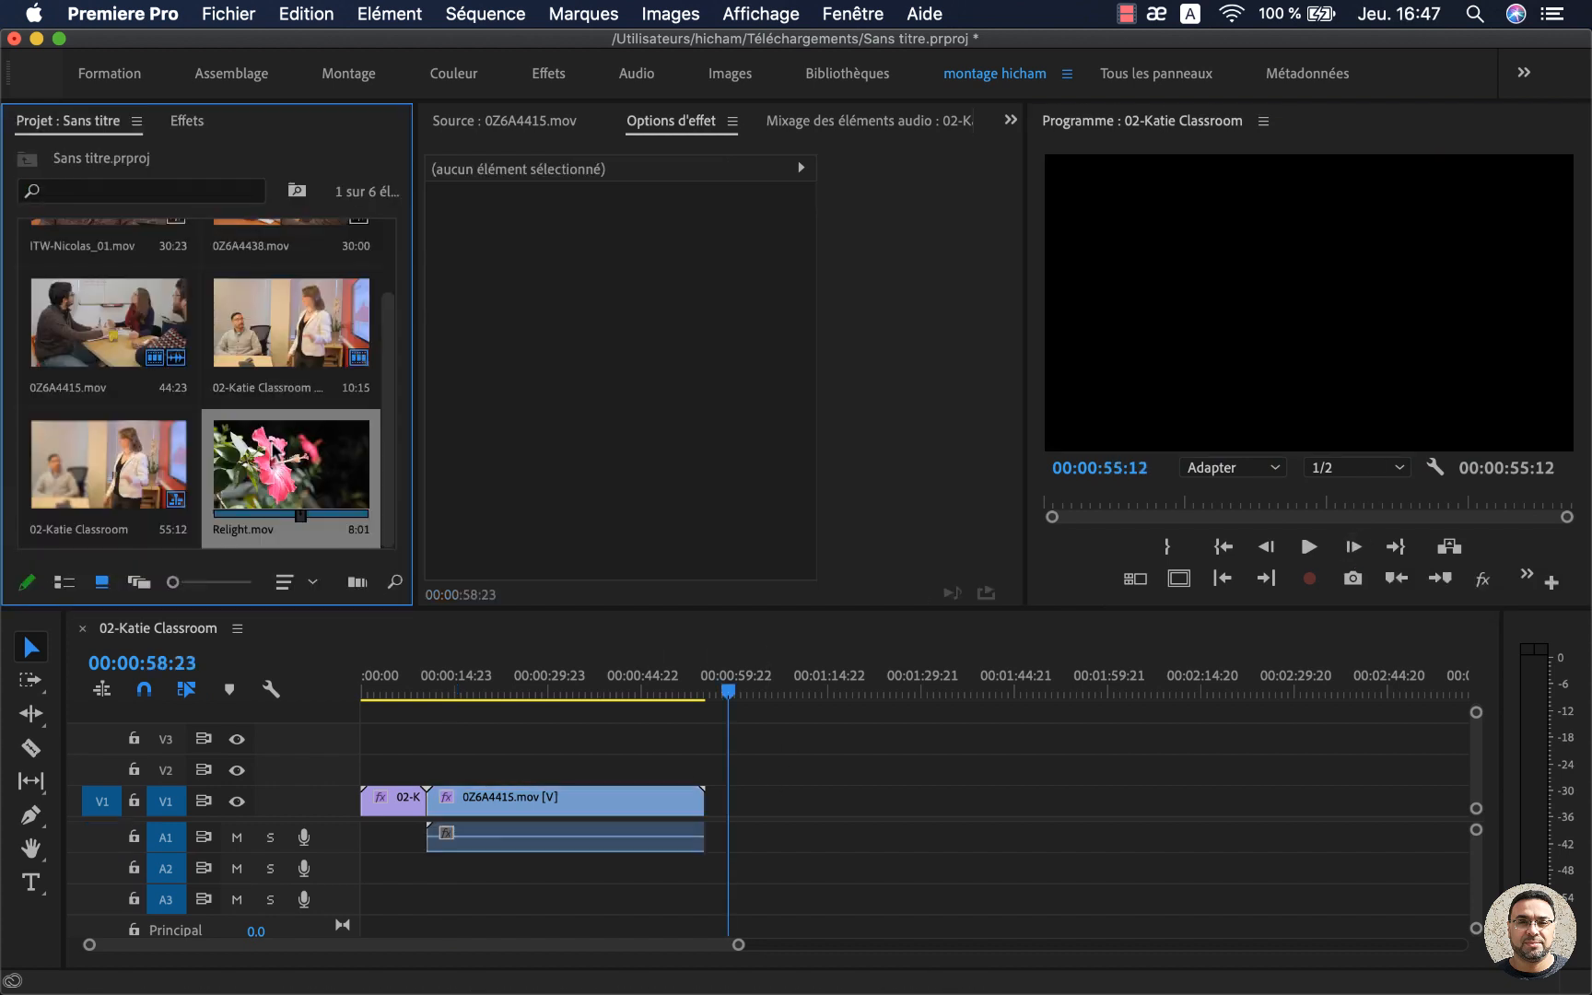
Add Relight.mov to track V1 directly after 0Z6A4415.mov
left_click_drag(291, 465, 734, 803)
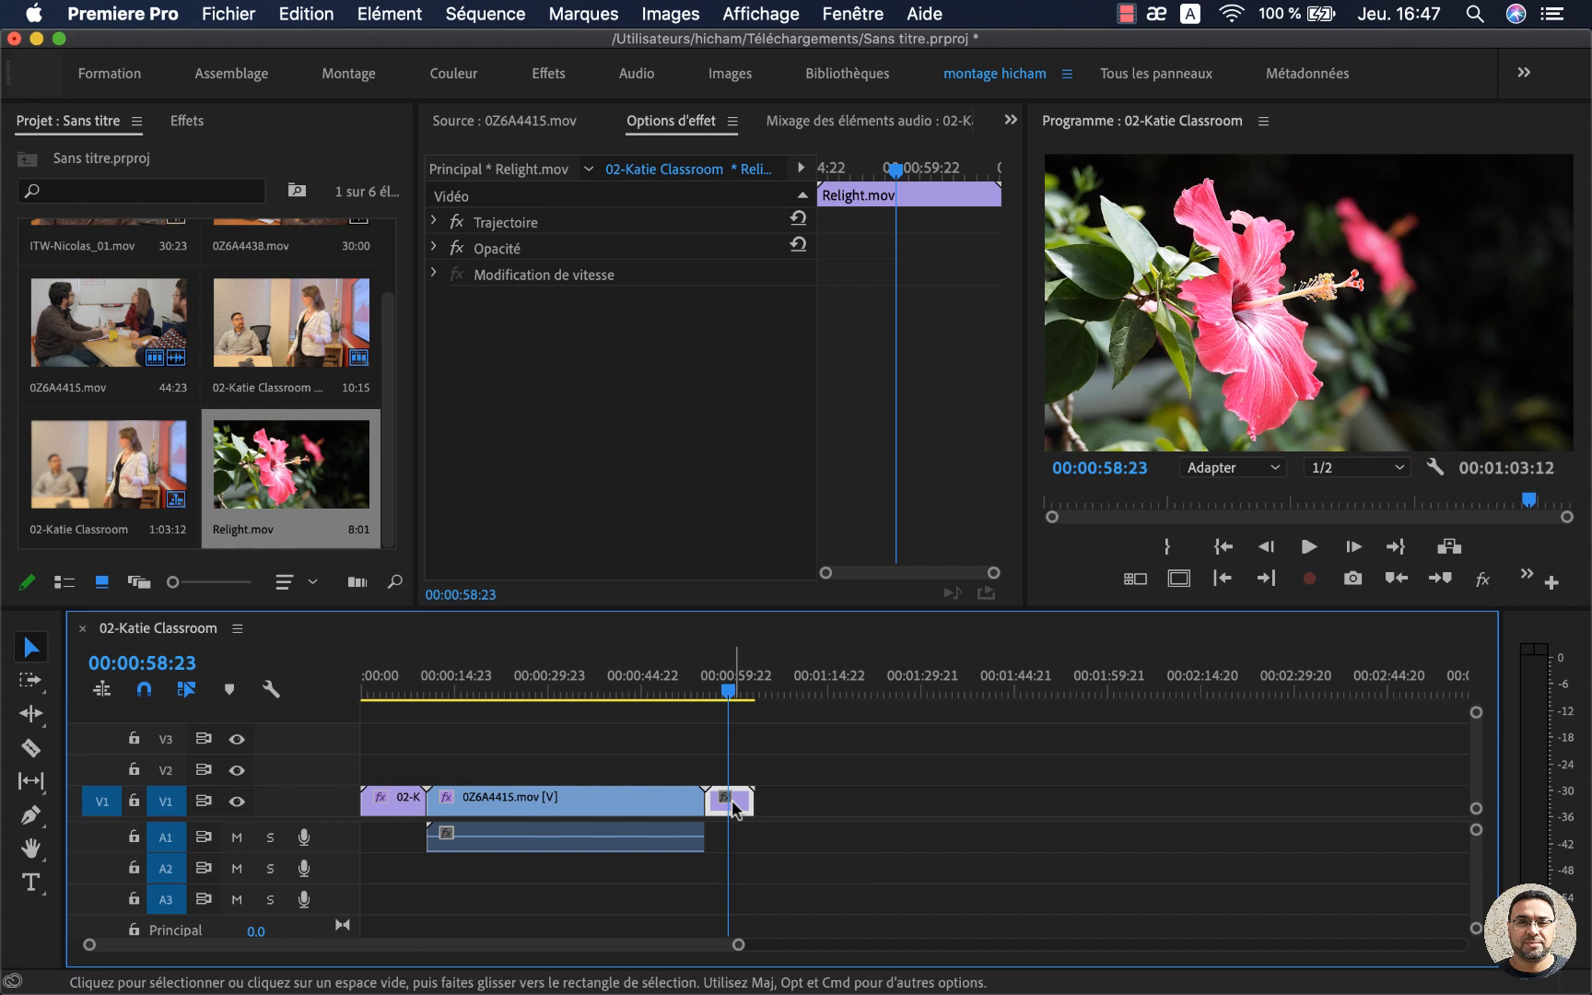
Apply Luminosité et contraste to Relight.mov and set Luminosité to -78,0 and Contraste to 34,0
left_click(195, 122)
left_click(132, 157)
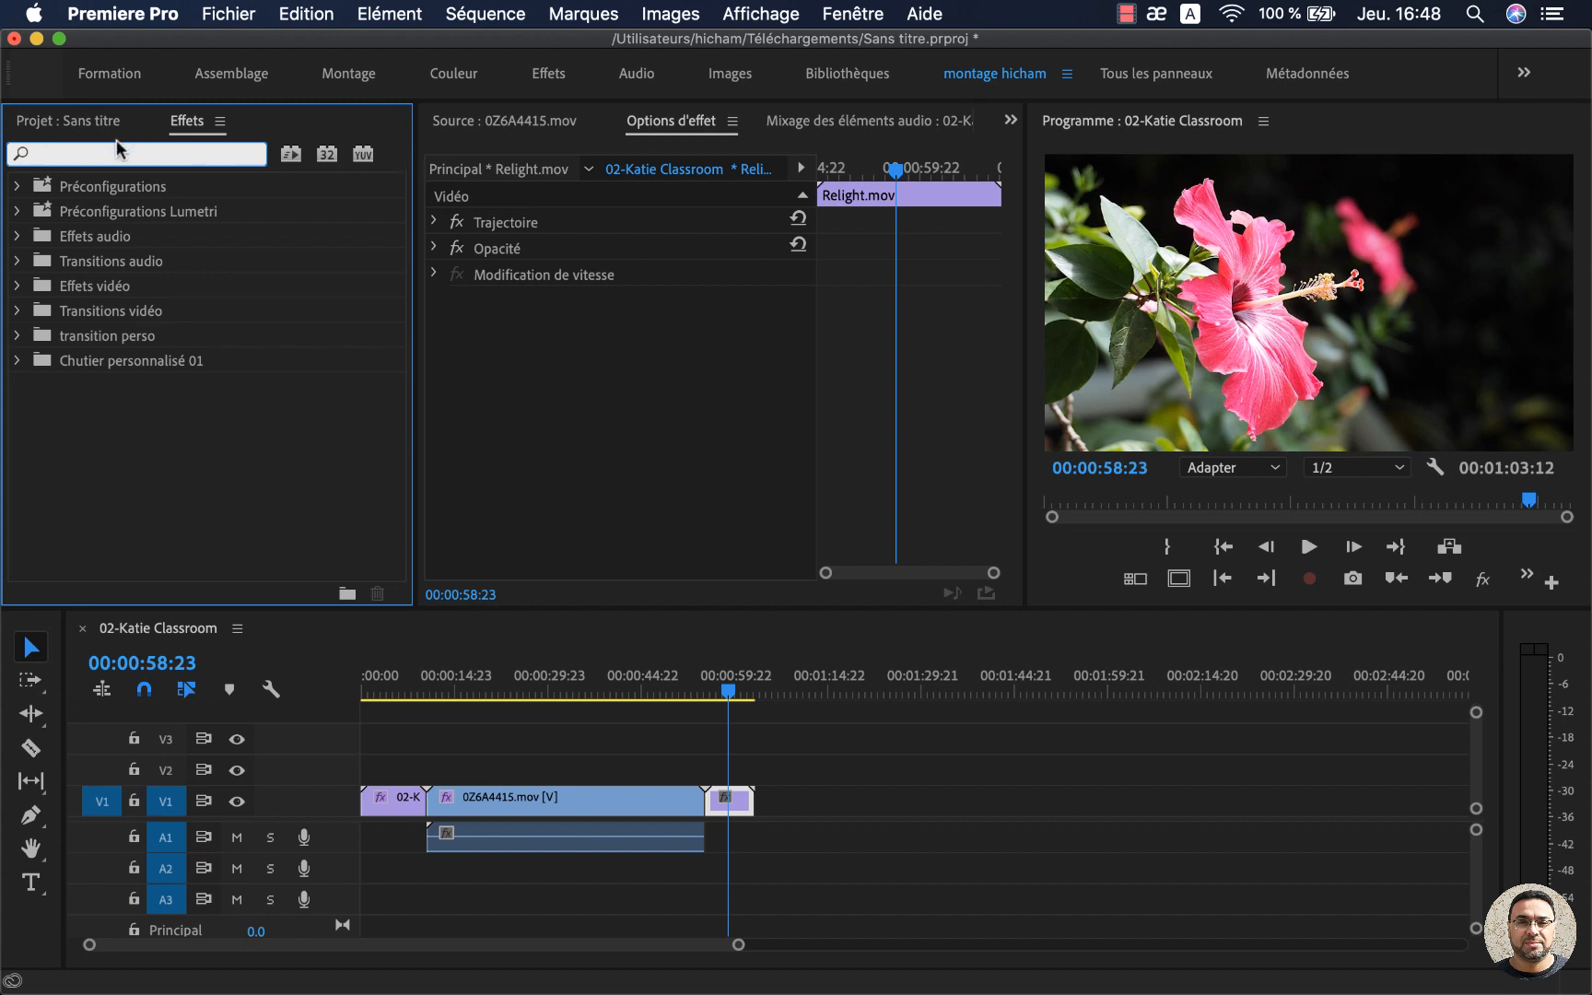
type("lu")
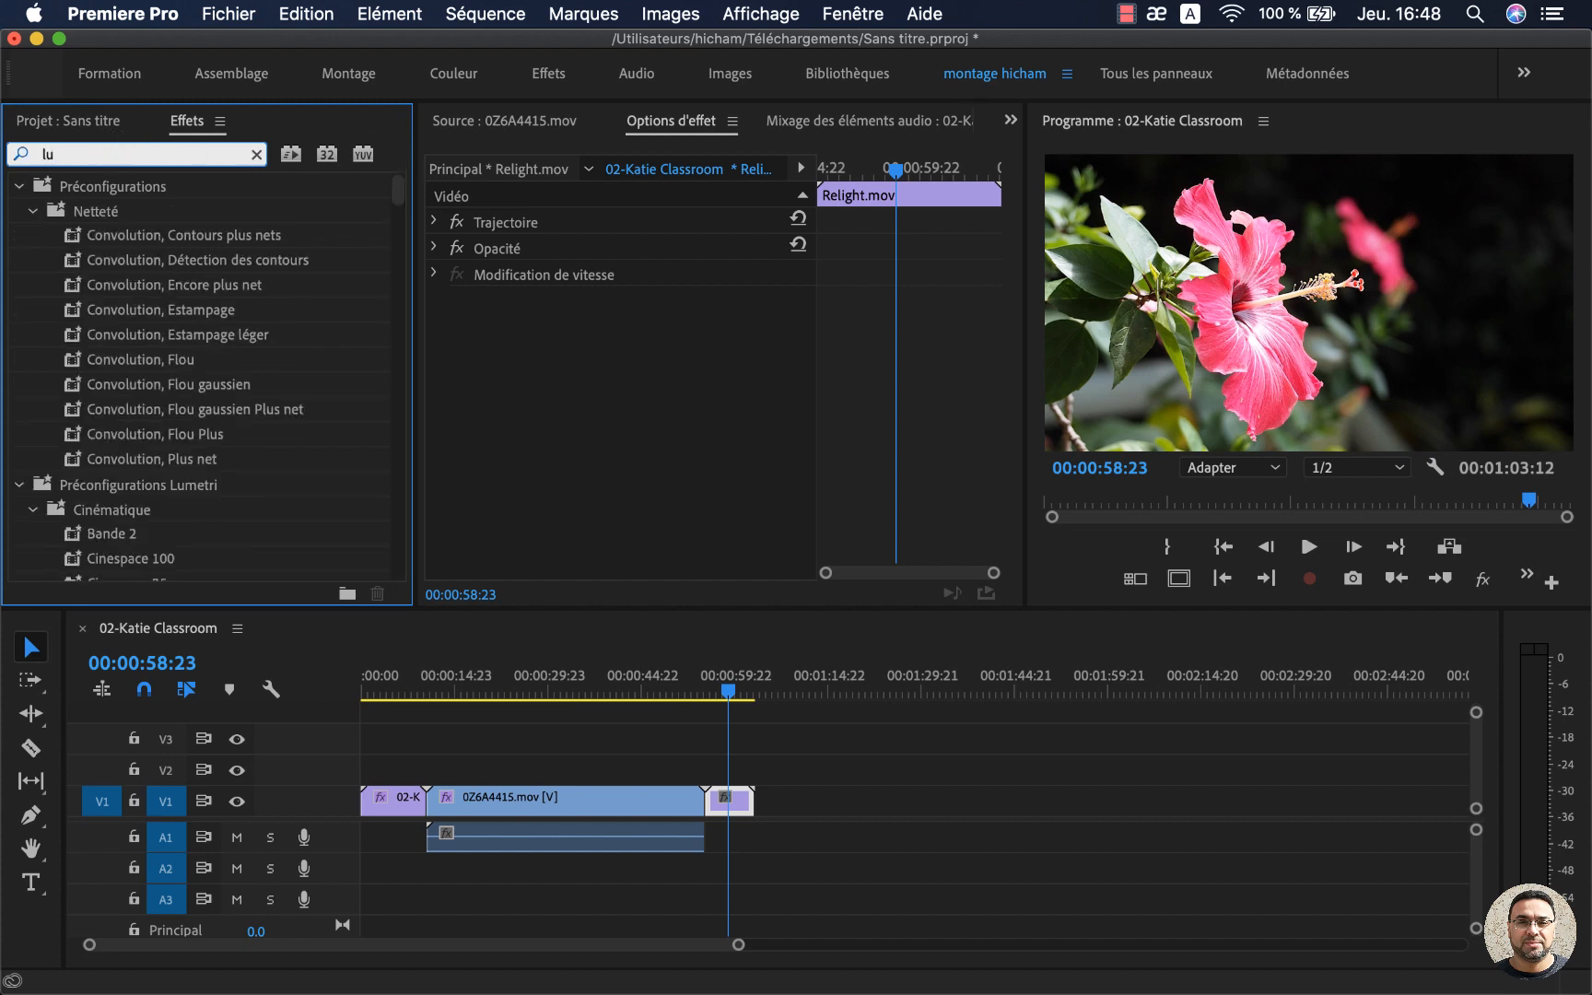
type("min")
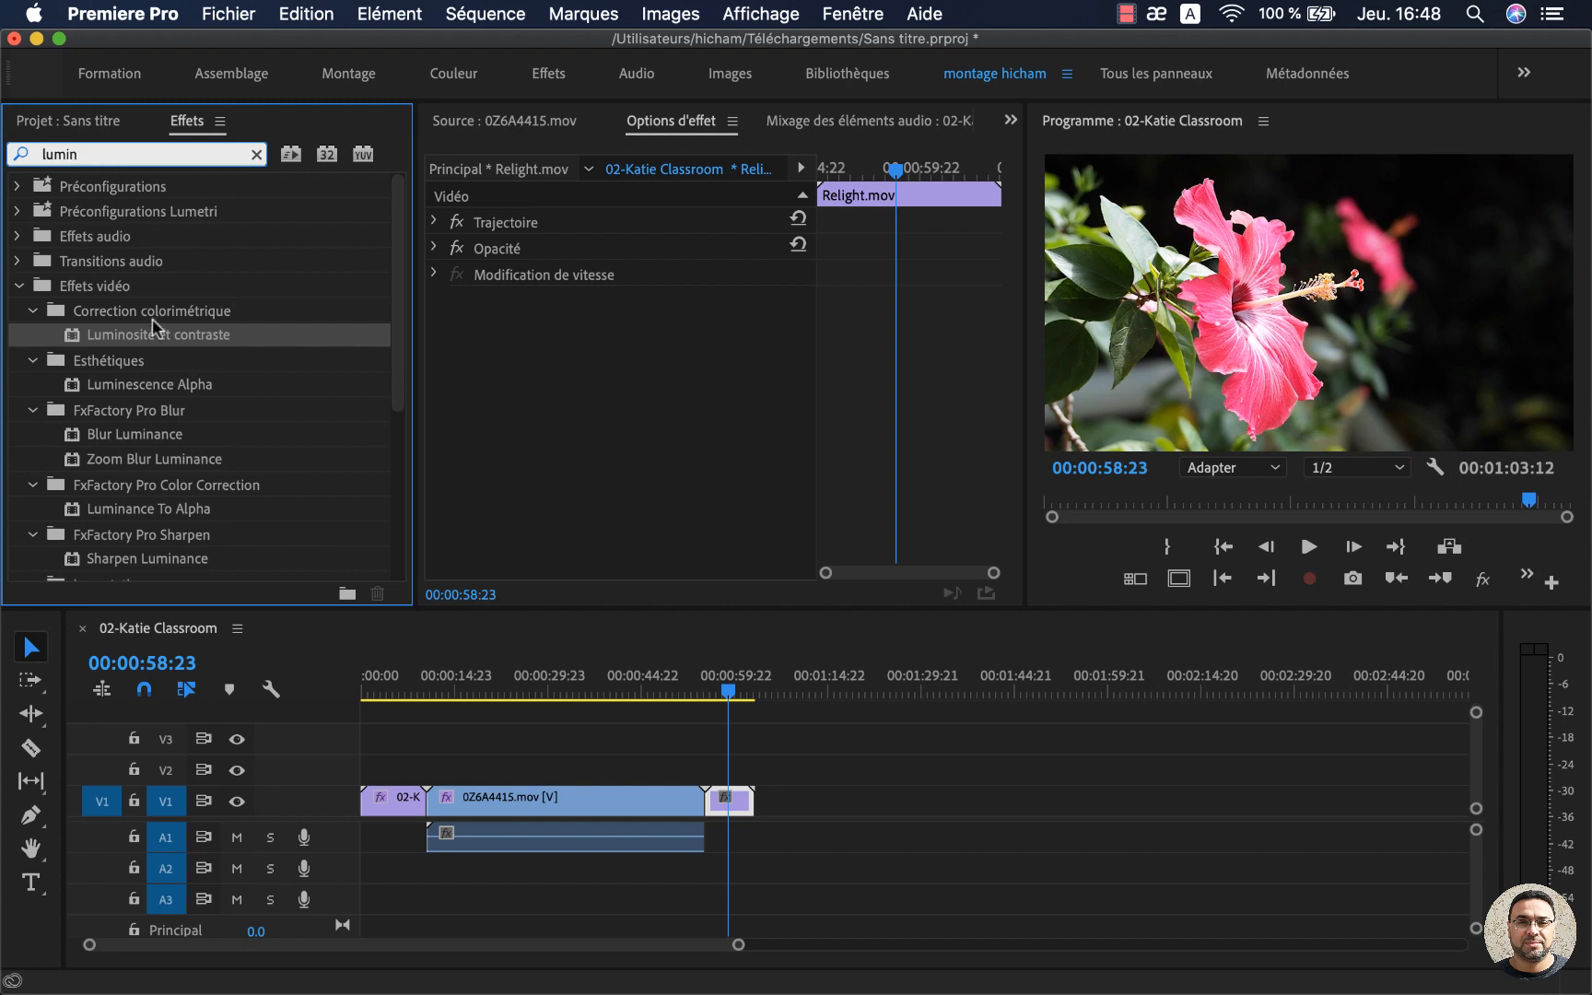
left_click_drag(159, 336, 663, 379)
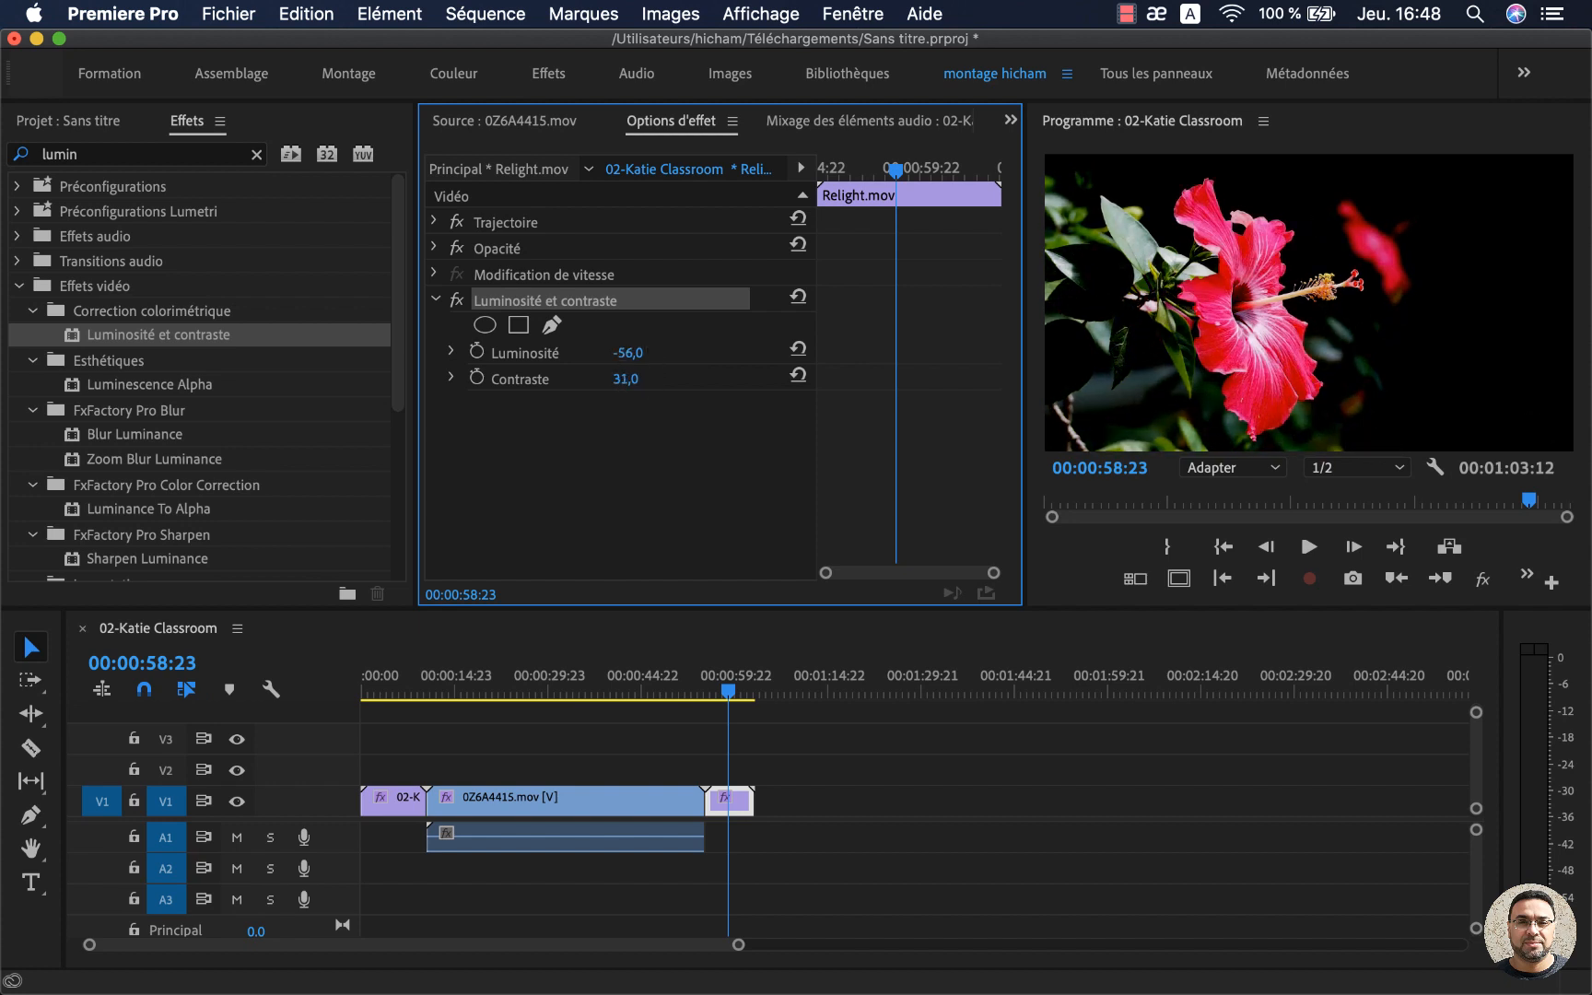
left_click_drag(626, 378, 608, 352)
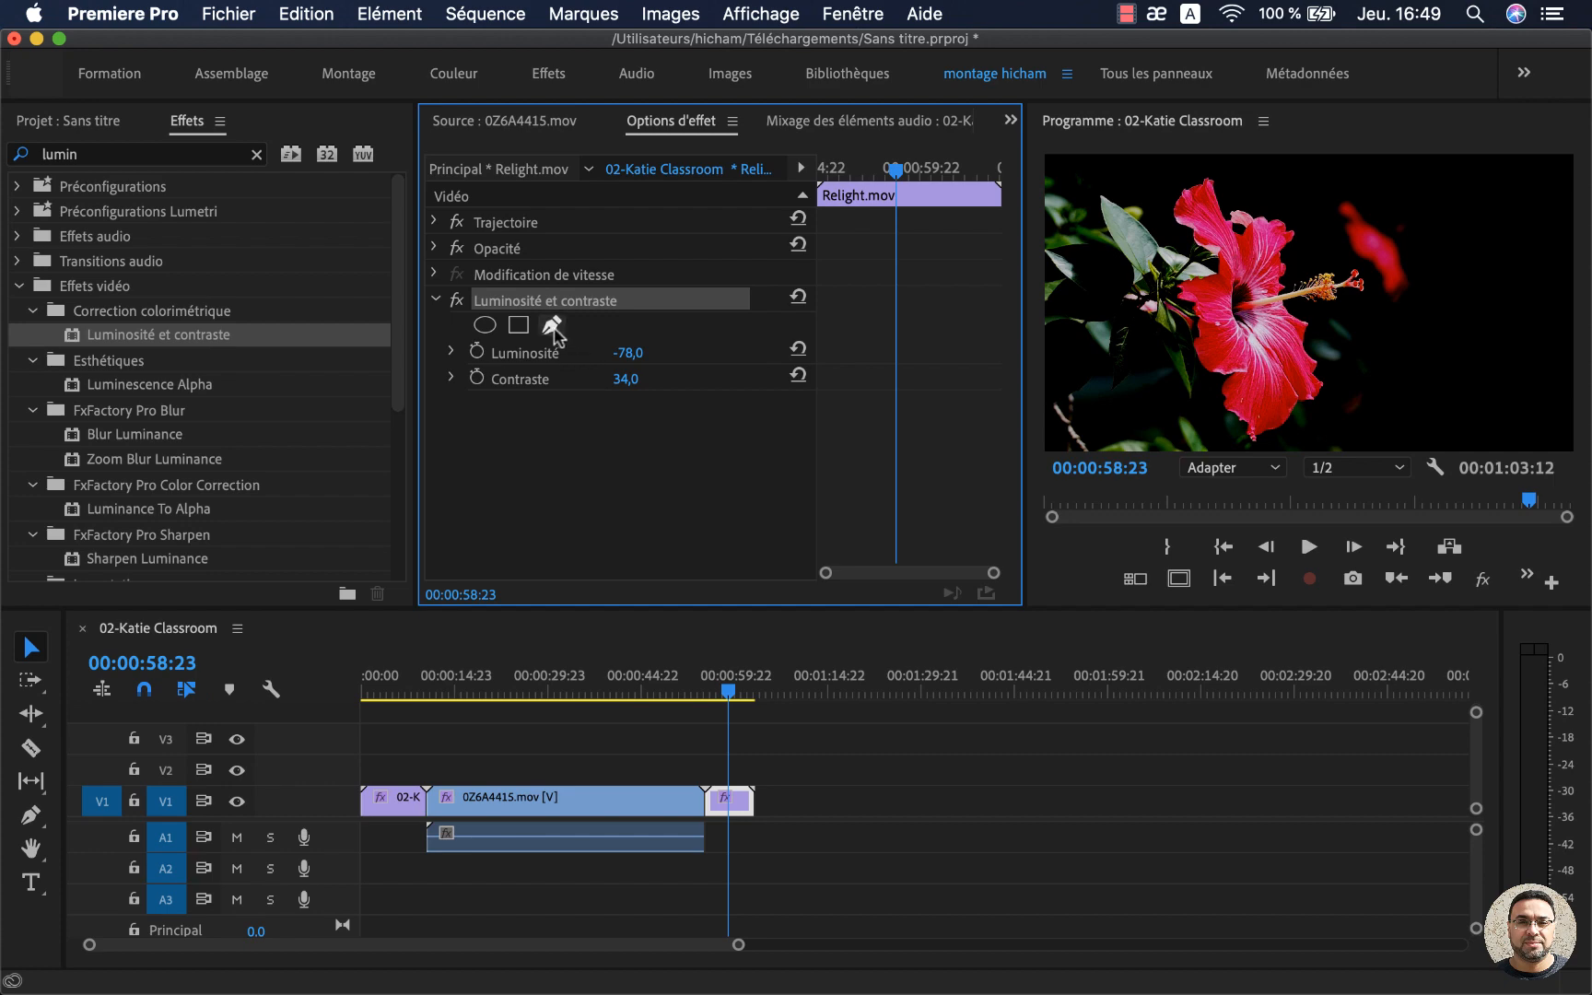
Start a pen mask on Luminosité et contraste in an enlarged Programme view, tracing the flower's left edge up to the upper-left petal
left_click(550, 329)
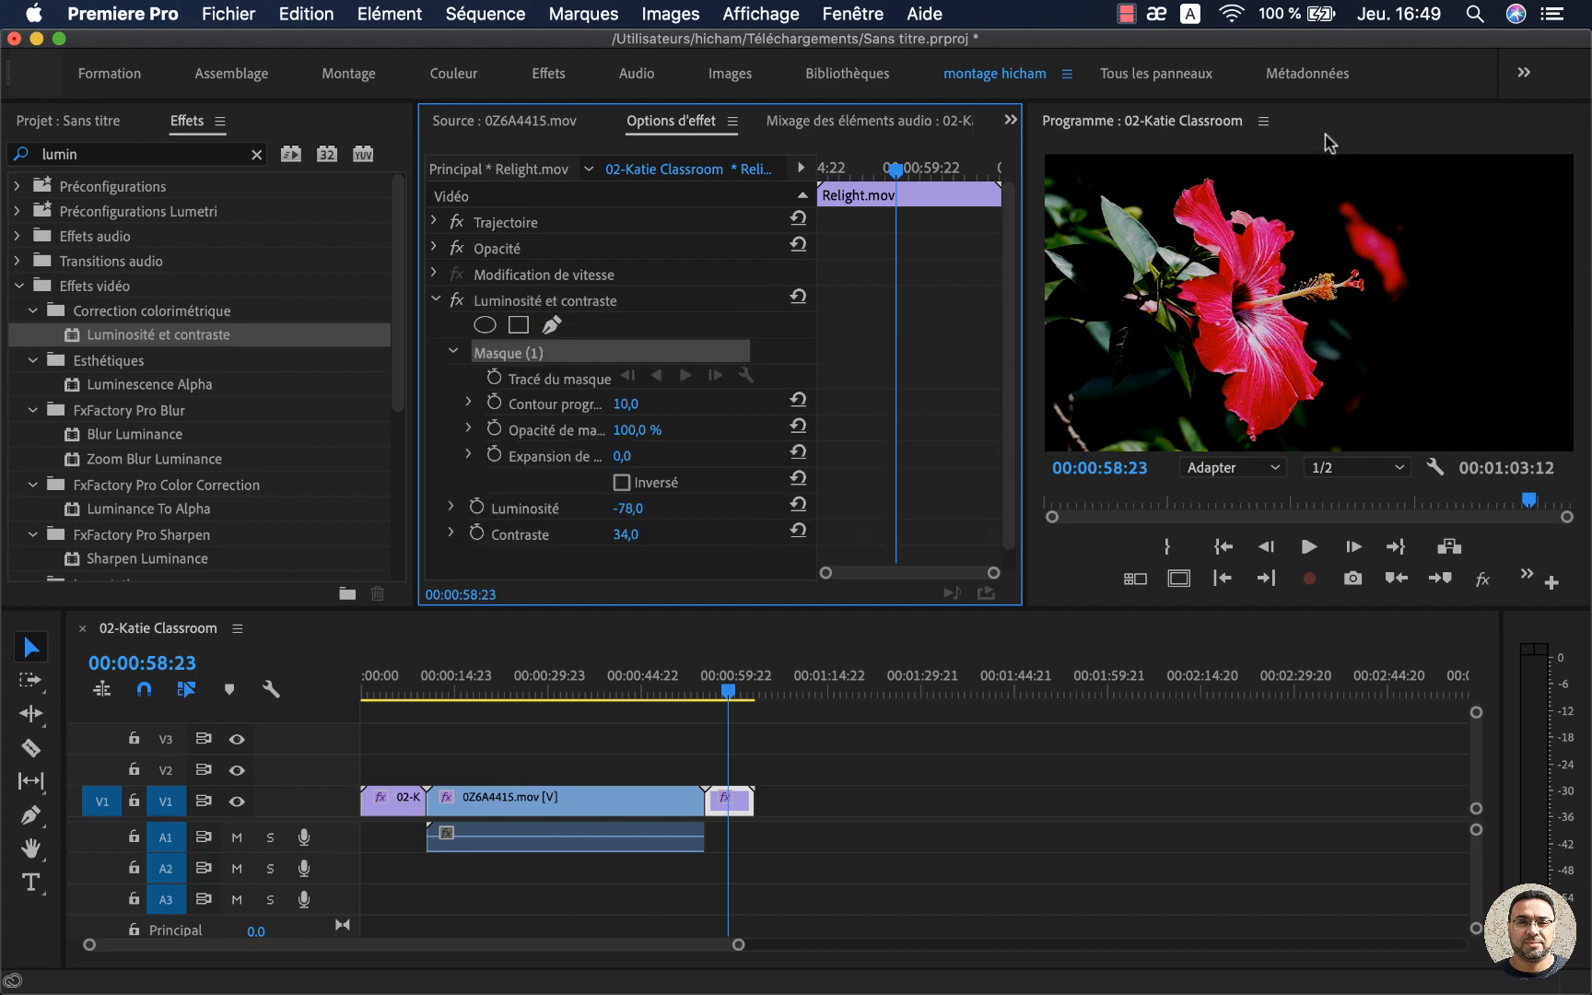
double_click(1195, 122)
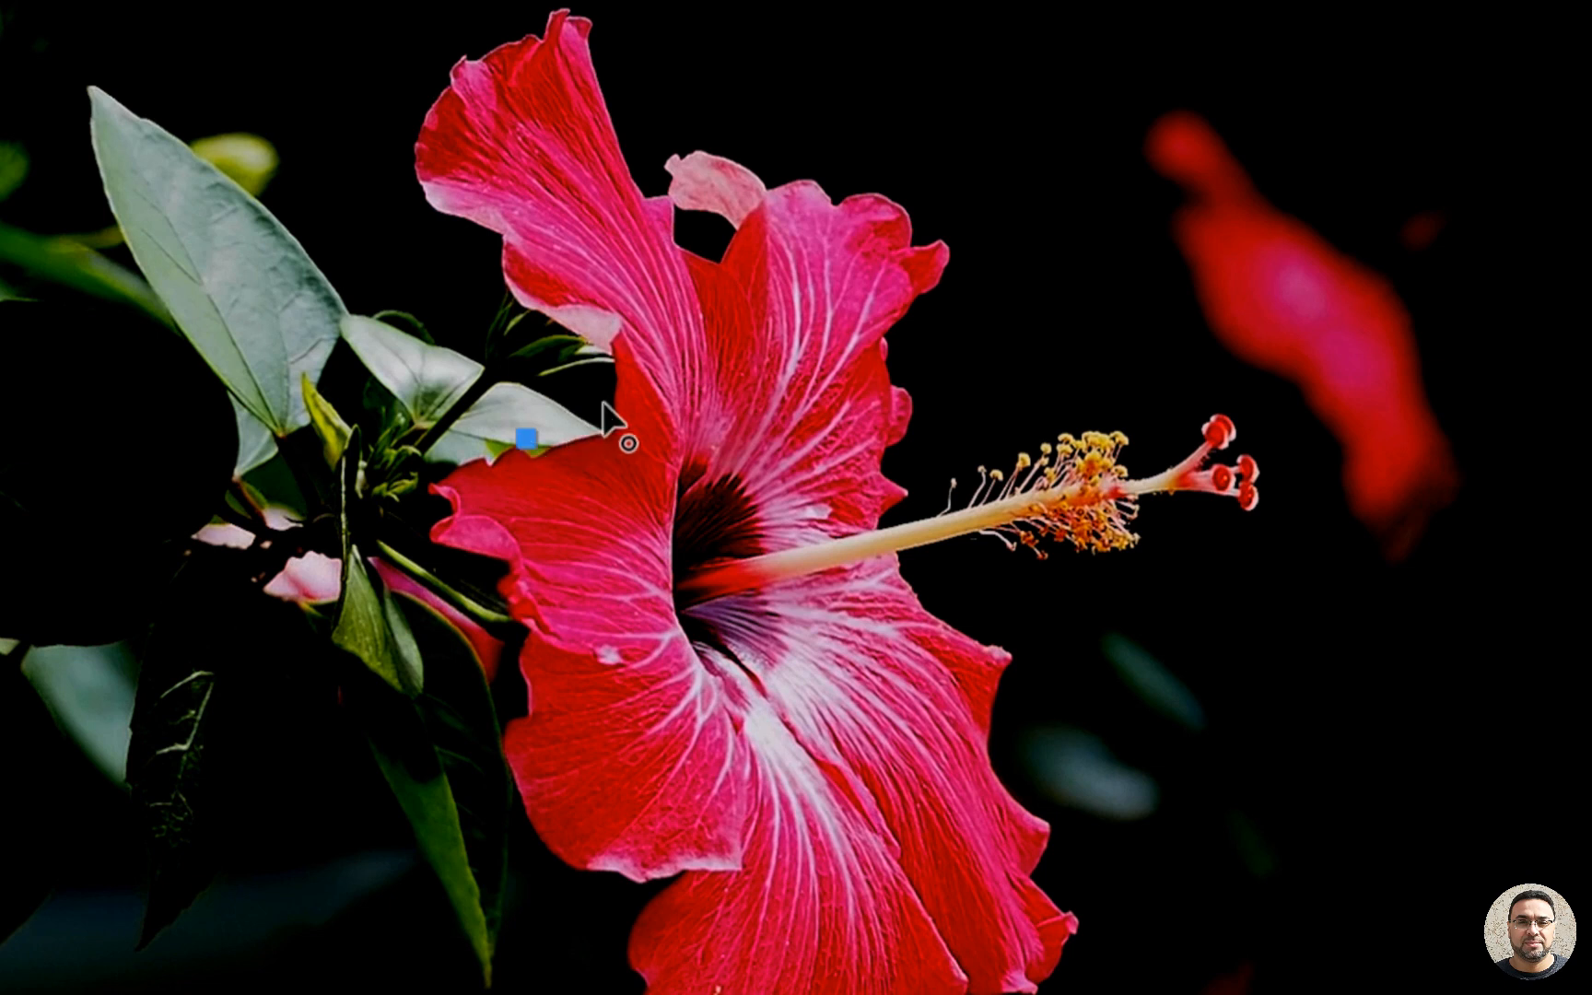
left_click(600, 405)
left_click_drag(598, 406, 607, 402)
left_click(618, 393)
left_click_drag(615, 392, 629, 381)
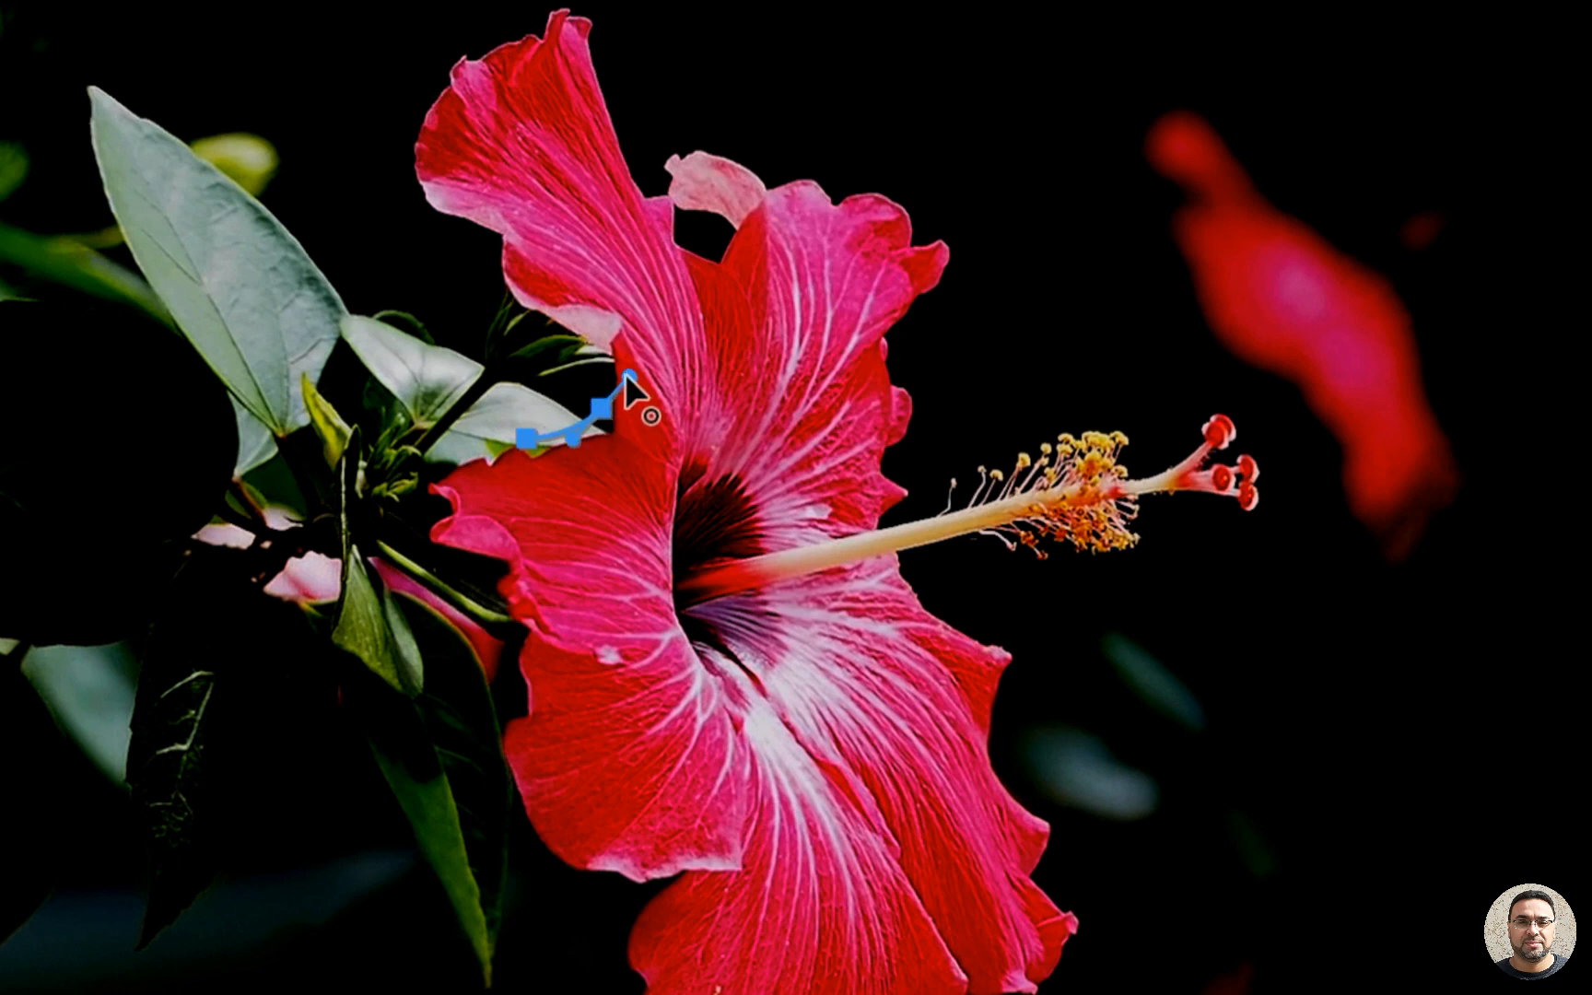
left_click(593, 319)
left_click_drag(589, 316, 405, 207)
left_click(453, 226)
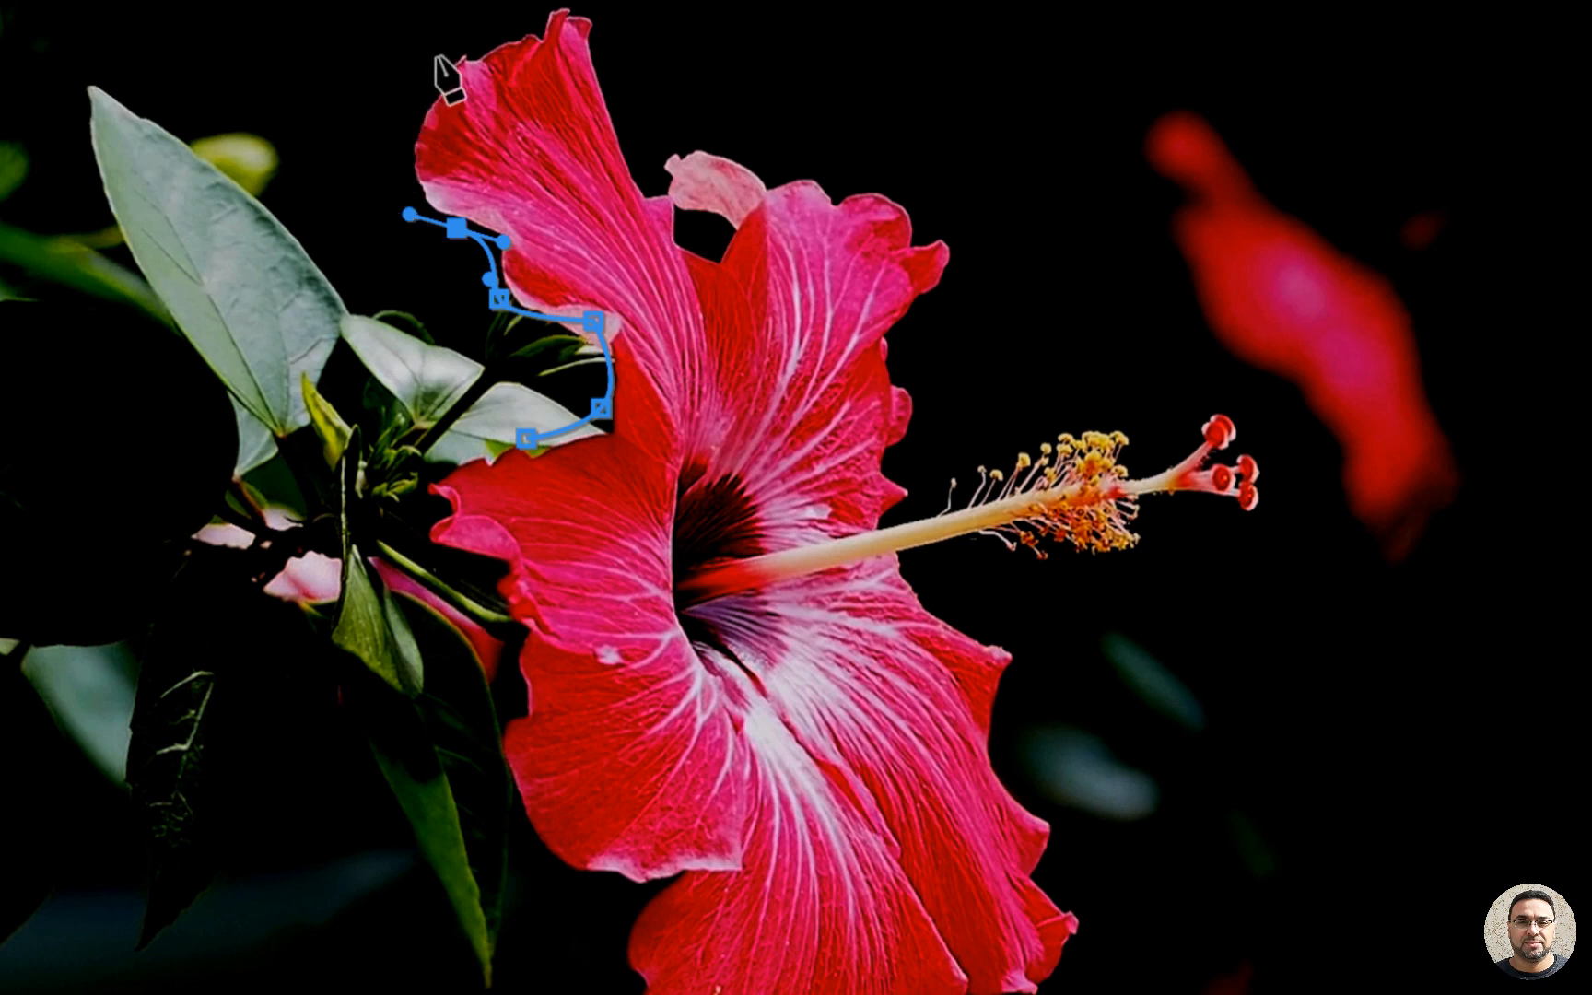
Continue the mask path in curves around the upper-left petal and down into the notch beside the small pale petal
left_click_drag(454, 46, 544, 10)
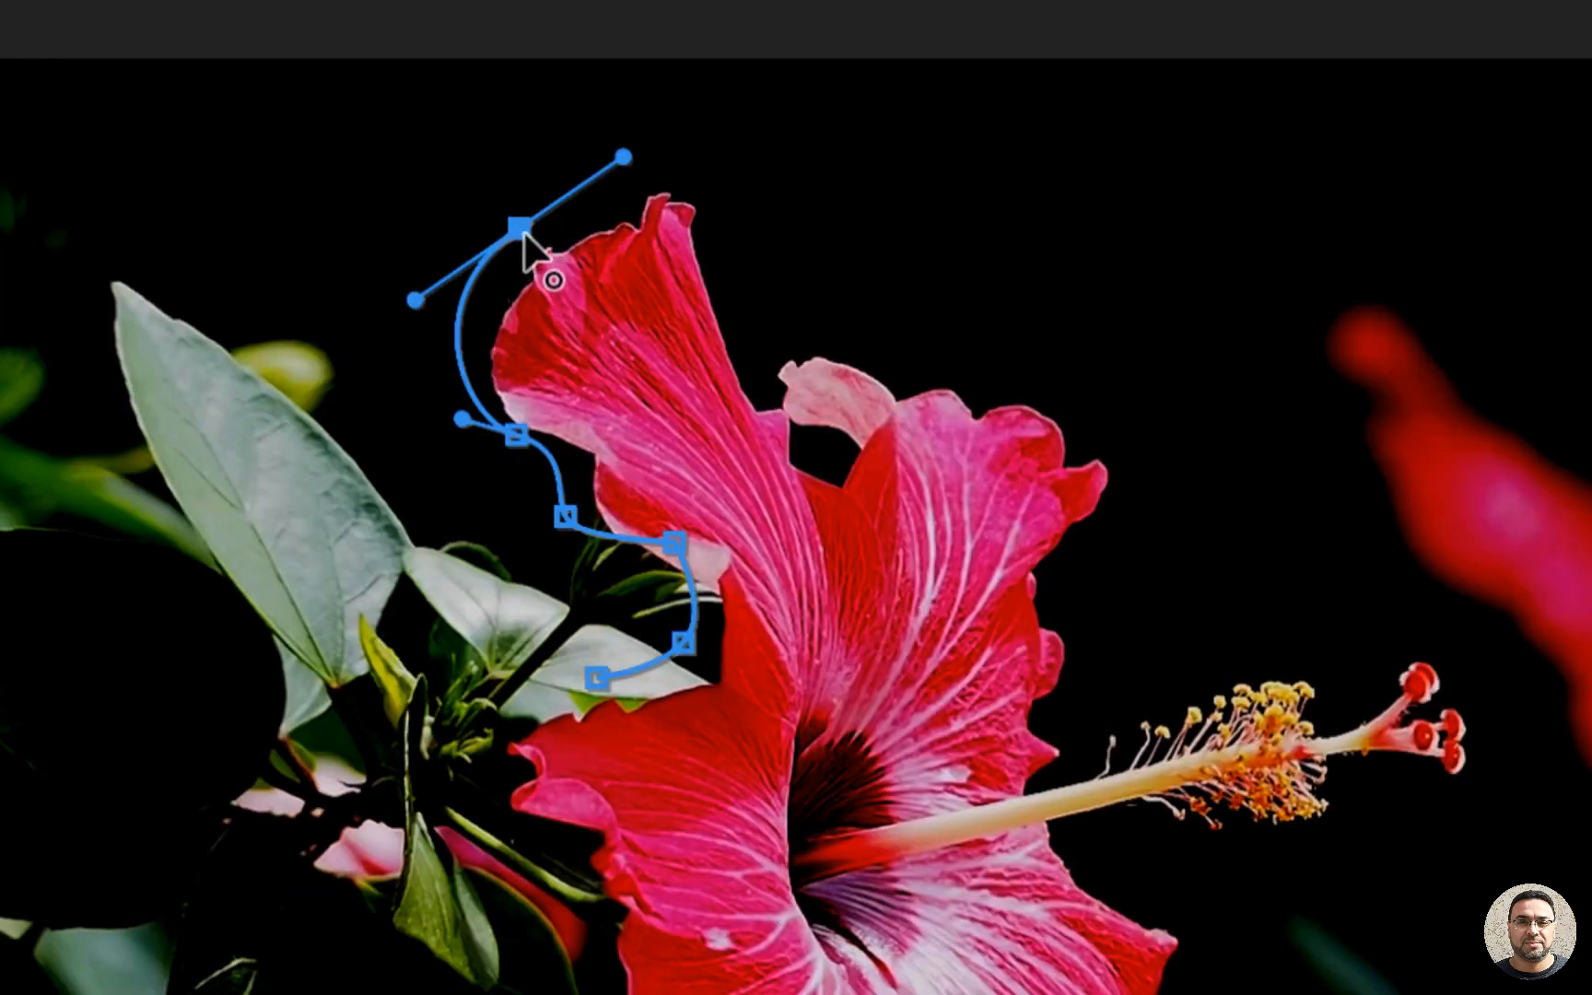
left_click_drag(523, 232, 547, 233)
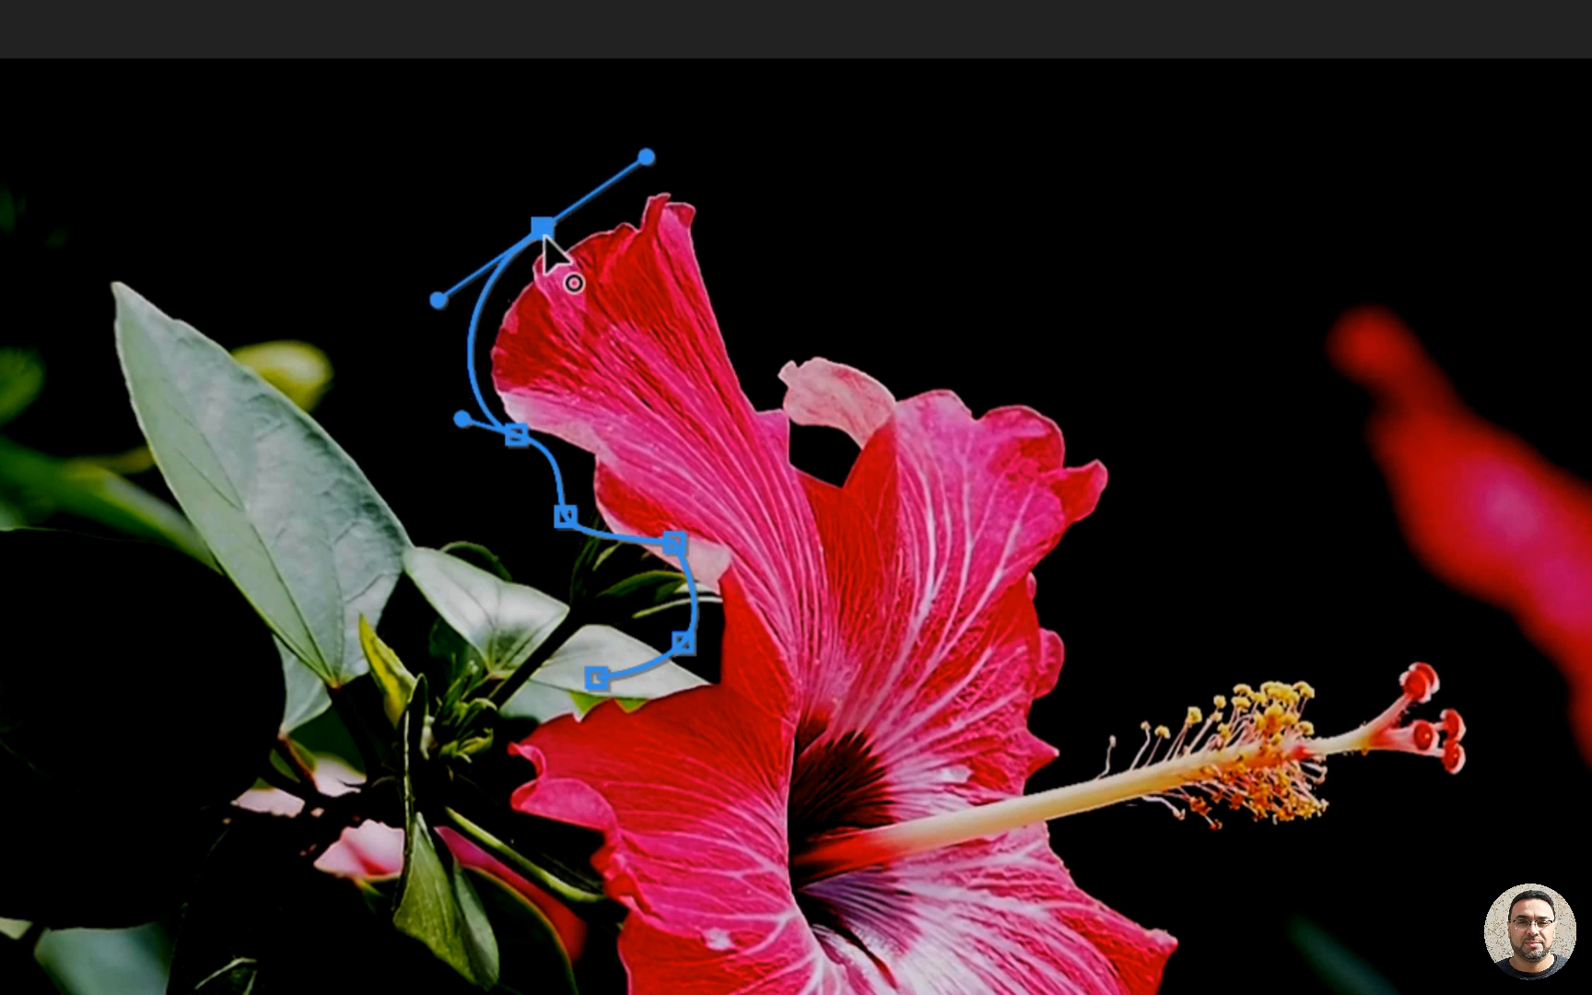
left_click(699, 190)
left_click_drag(704, 189, 714, 196)
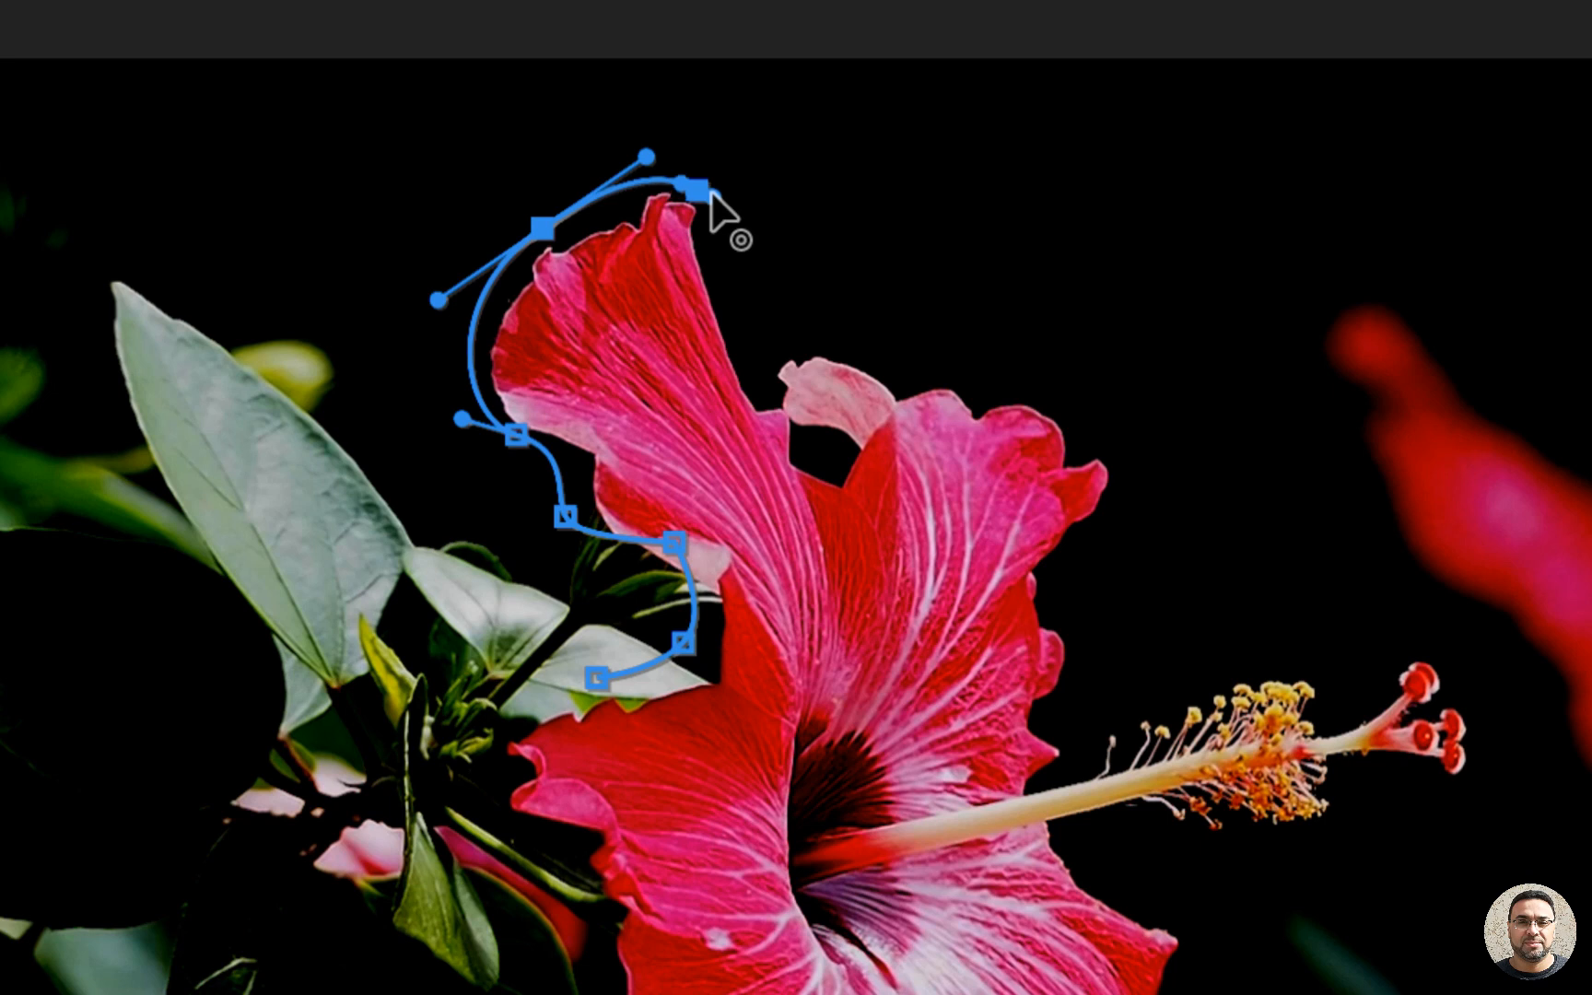
left_click_drag(751, 378, 766, 385)
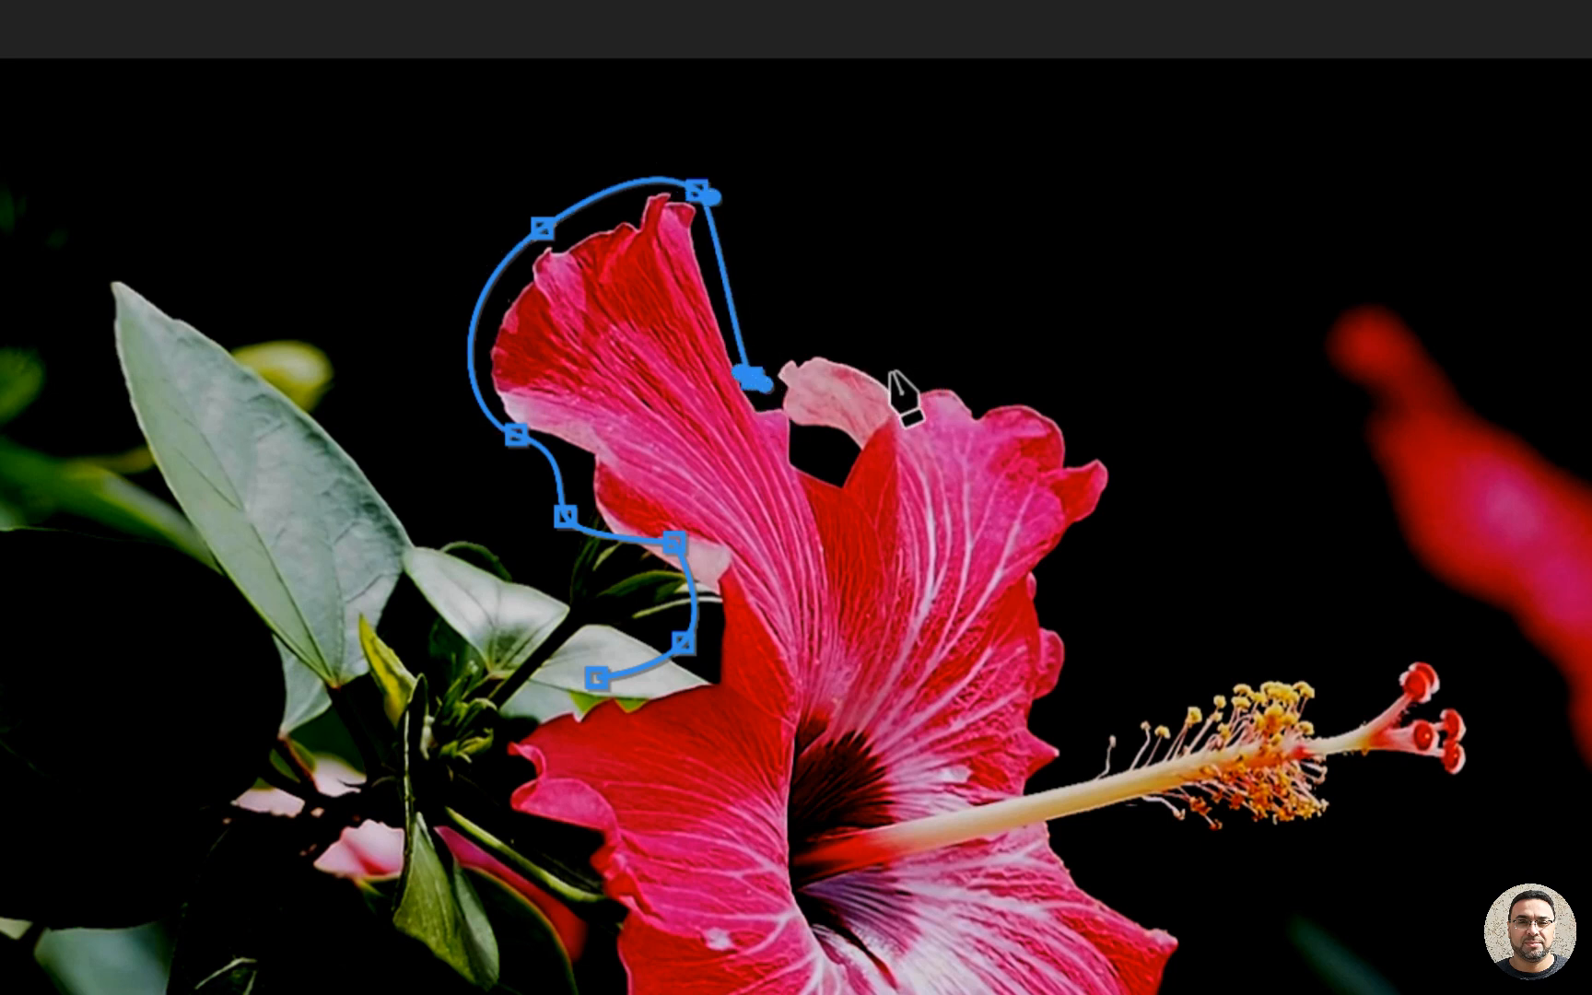
Extend the mask path over the pale petal and around the upper-right petals, shortening the curve handle for a closer fit
left_click_drag(891, 372, 1004, 426)
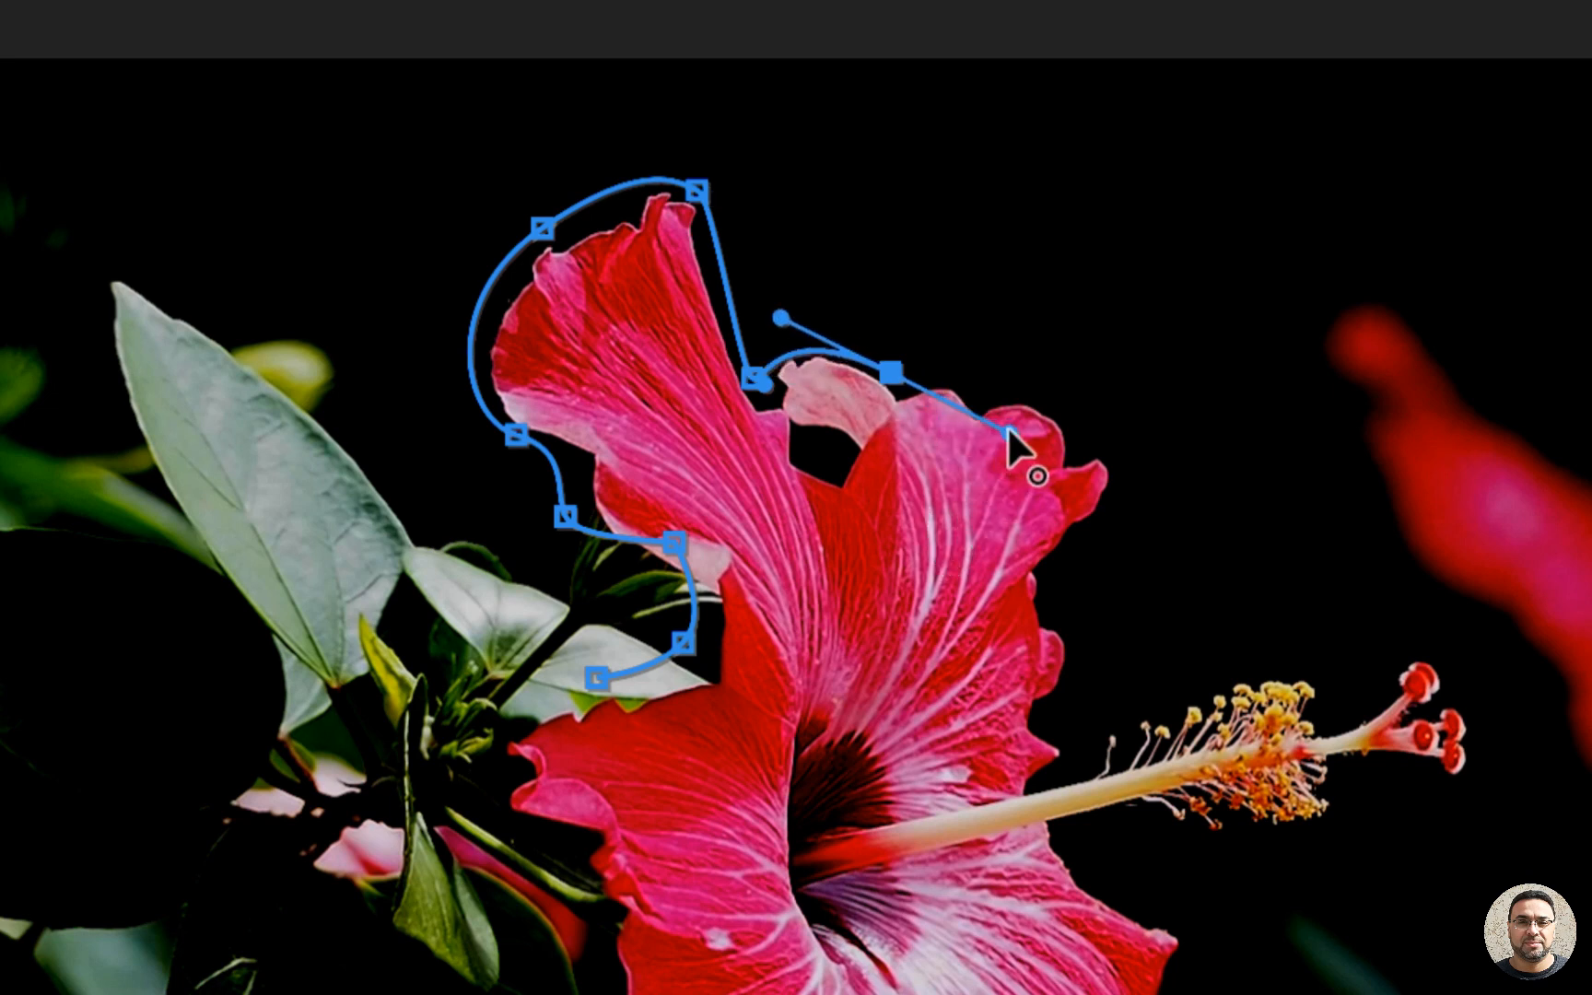
left_click_drag(1008, 425, 892, 374)
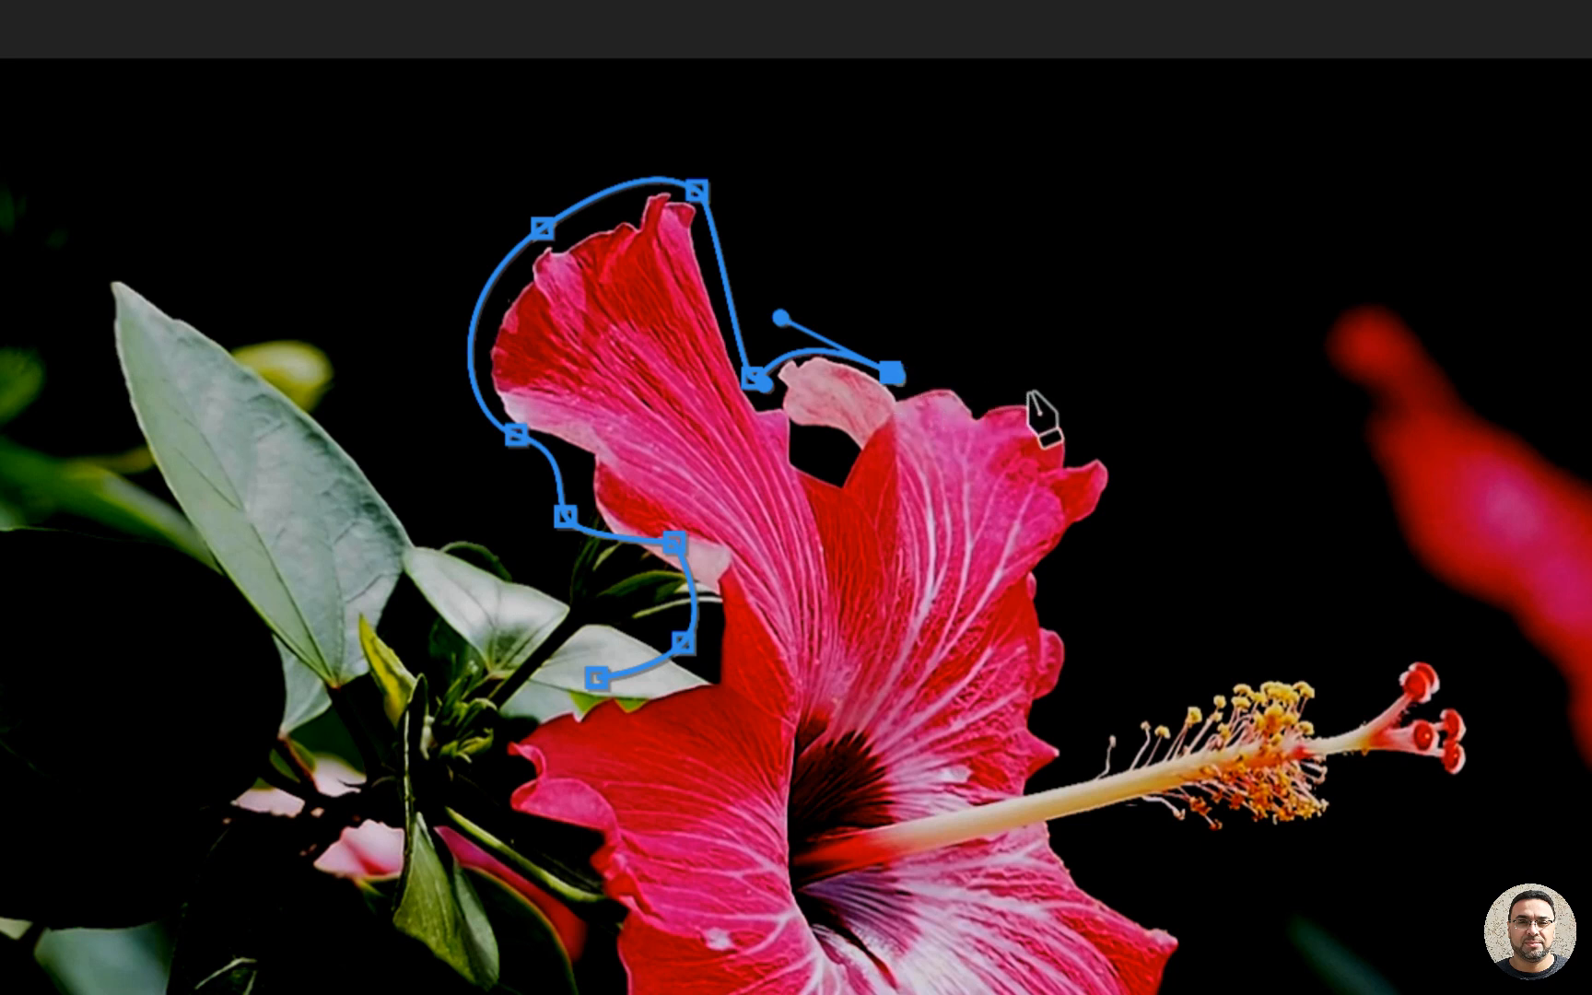
left_click_drag(1029, 394, 1061, 419)
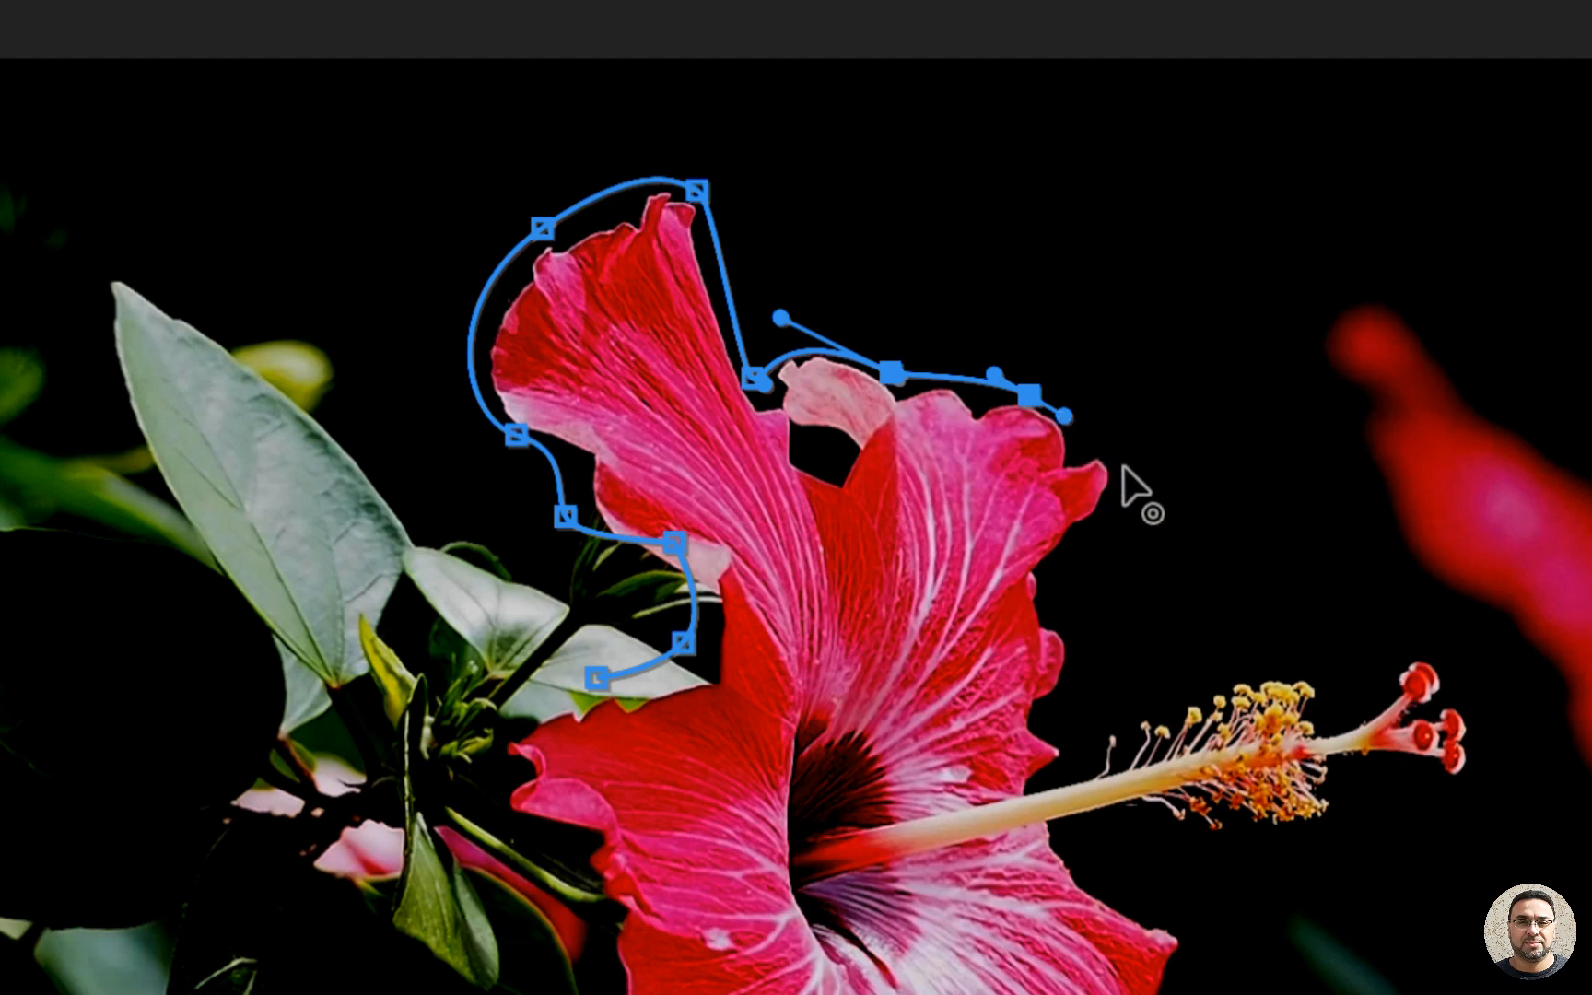
left_click_drag(1096, 512, 1046, 569)
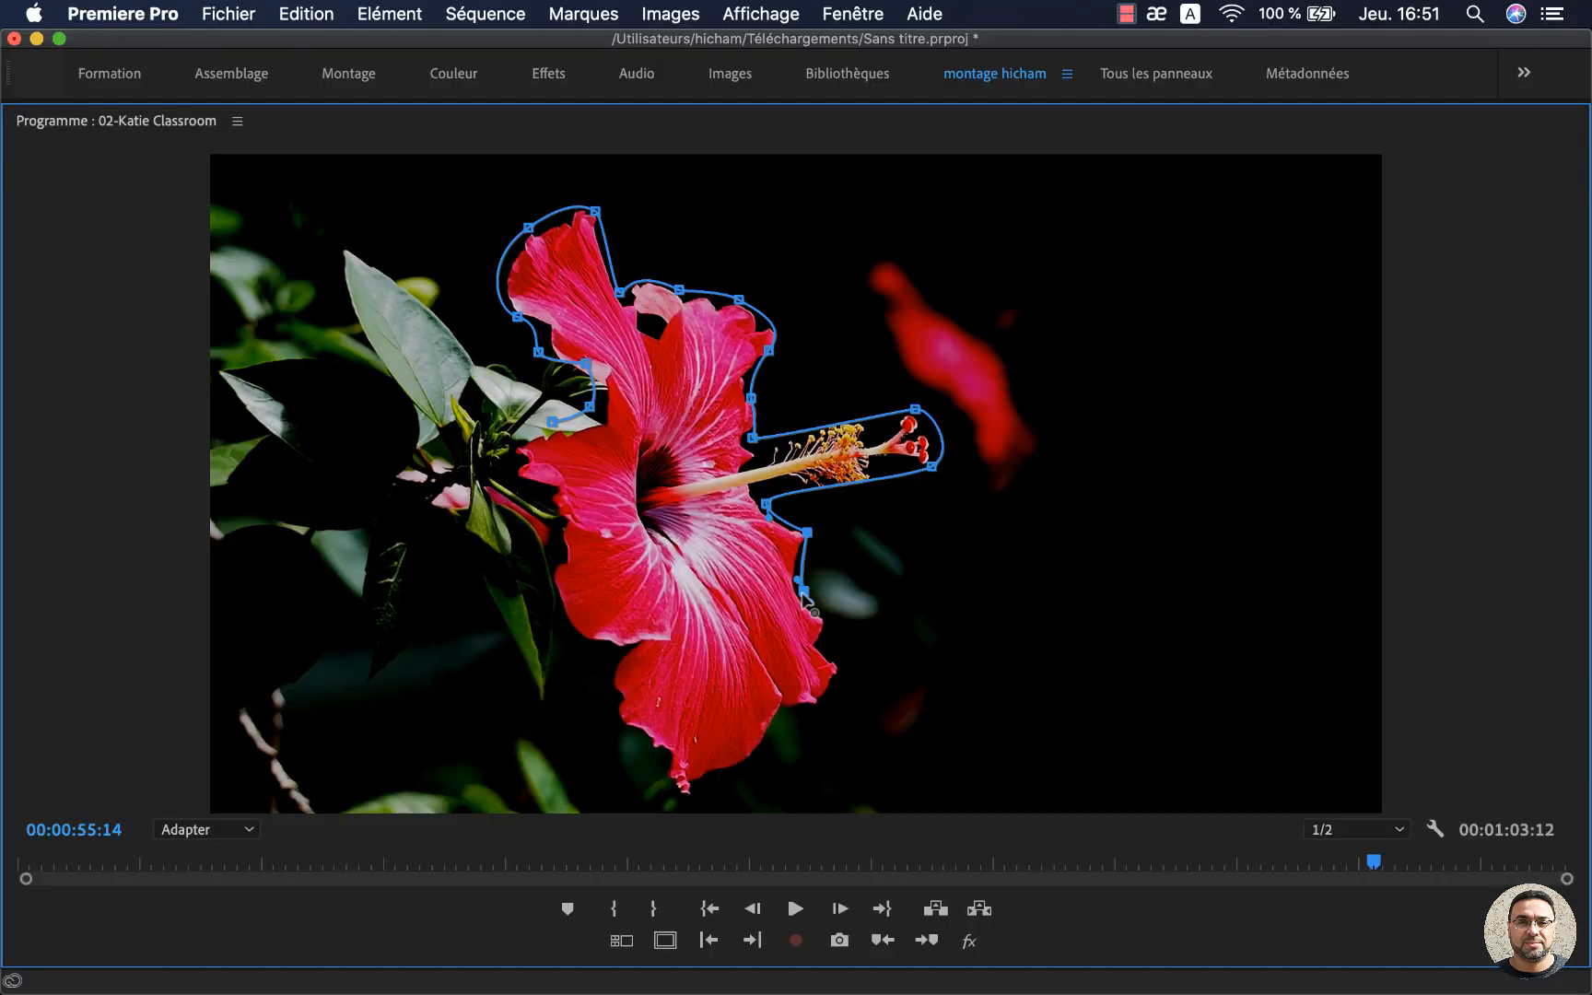
Trace the mask path along the lower-right petals and around the flower's bottom tip
left_click(831, 649)
left_click(817, 712)
left_click(741, 777)
left_click(714, 810)
left_click(665, 794)
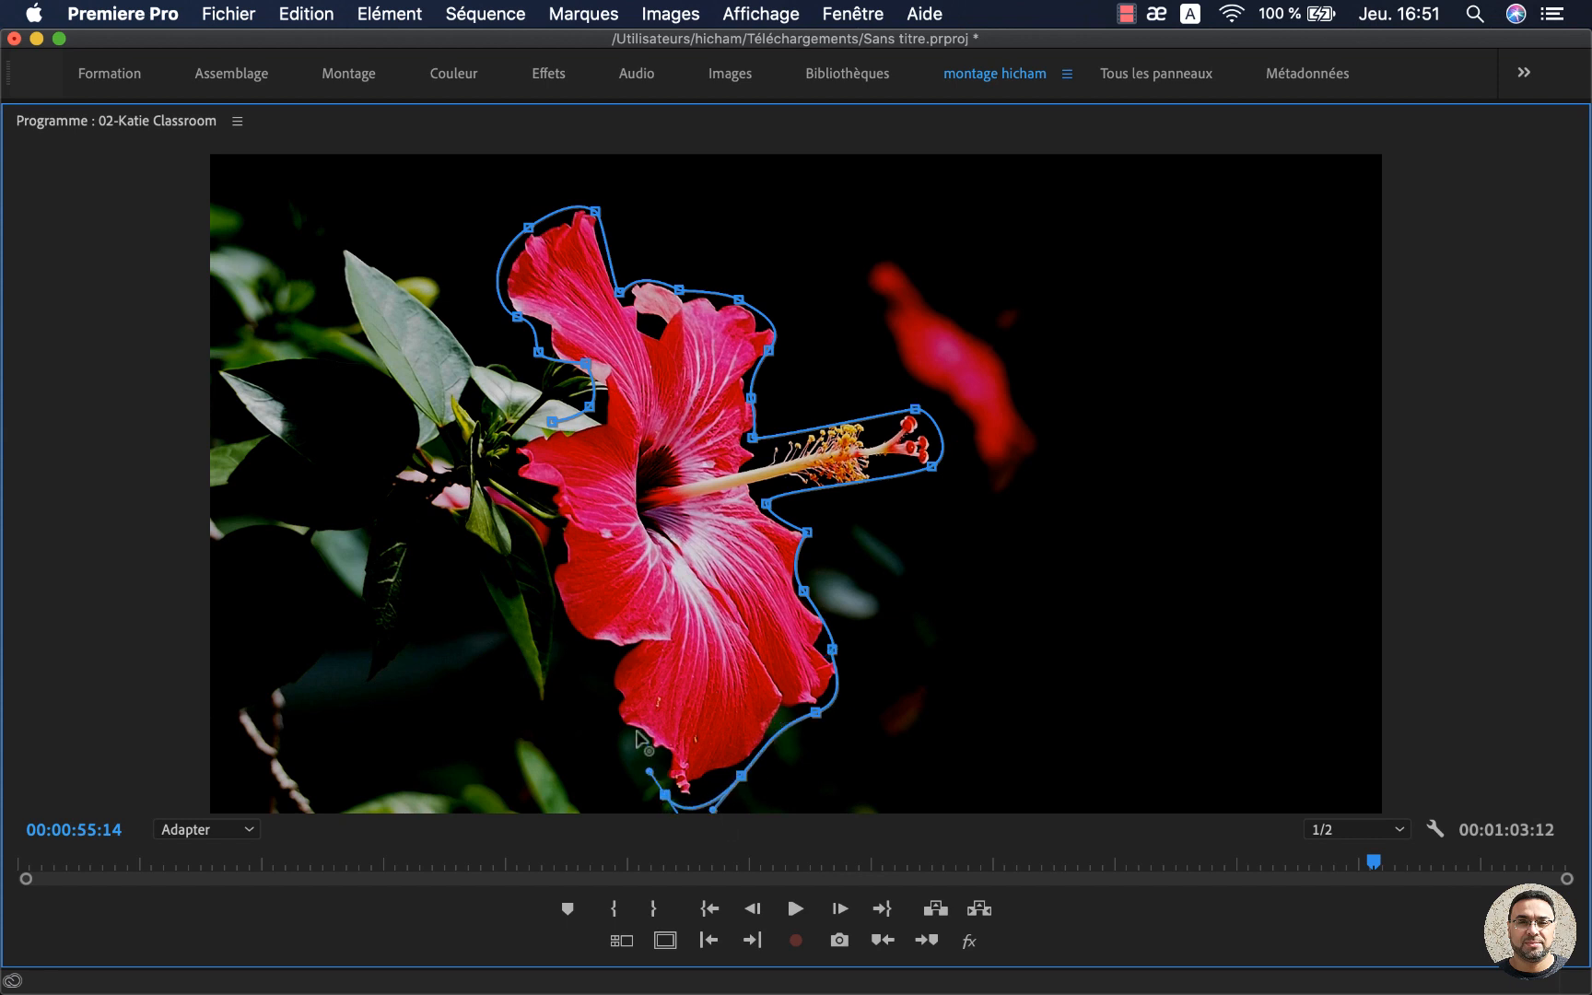
Trace the flower's lower-left and left edges upward and close the mask path at its first point
left_click(638, 732)
left_click(615, 655)
left_click_drag(578, 647, 566, 620)
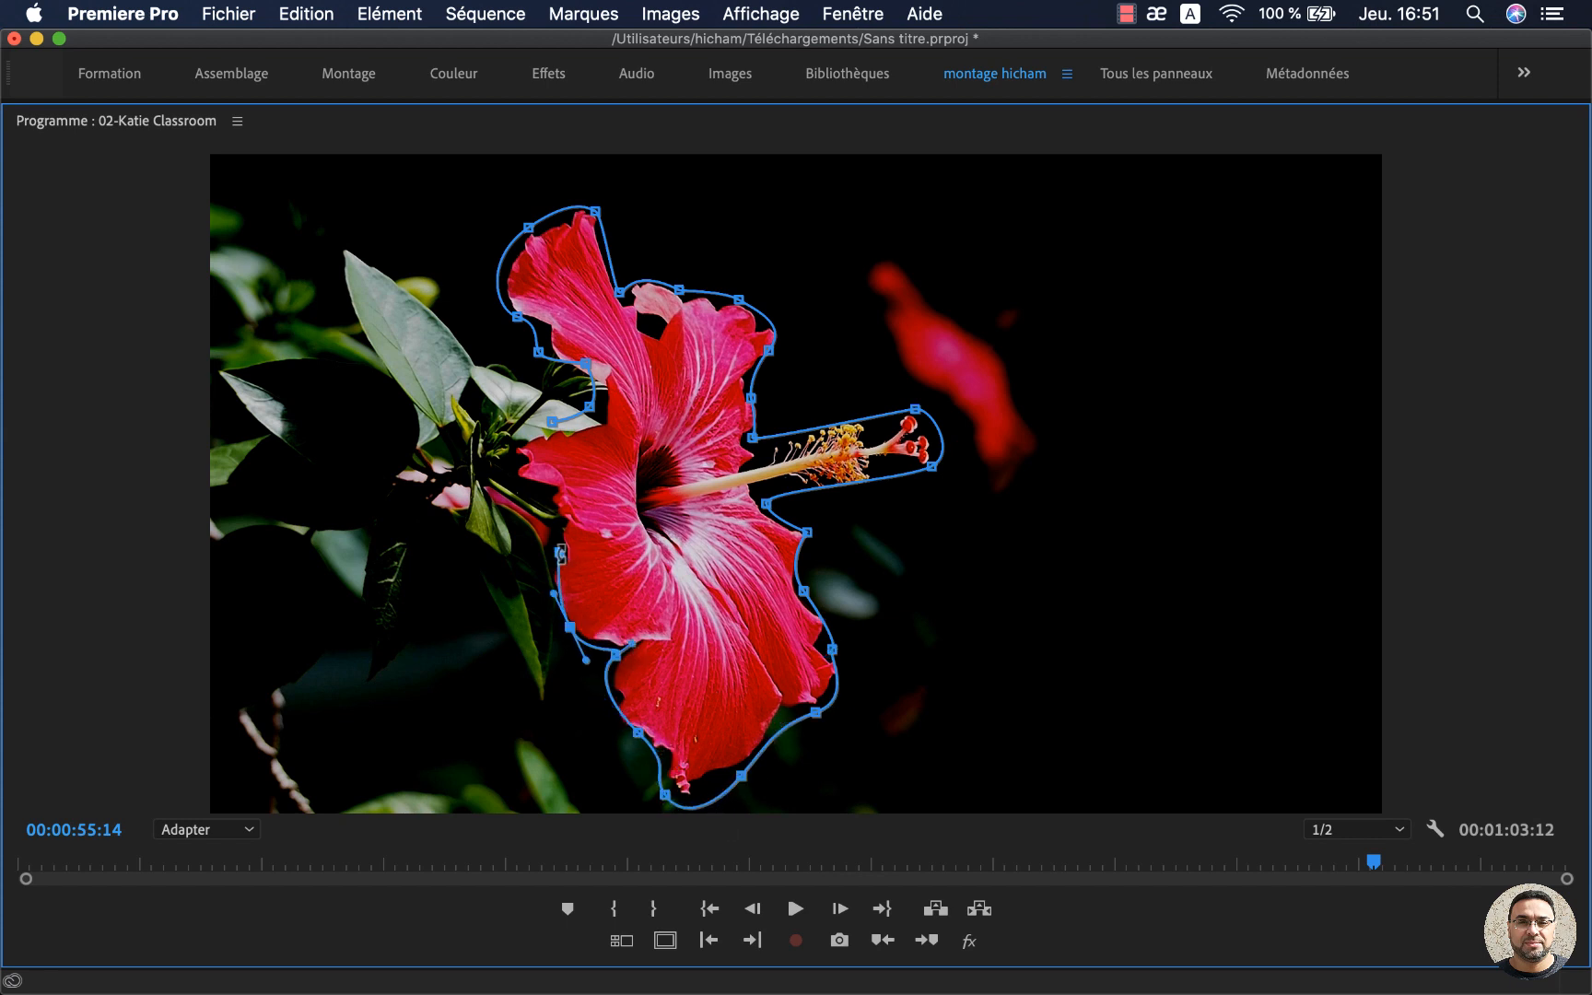
left_click(560, 553)
left_click(545, 493)
left_click(503, 455)
left_click(551, 422)
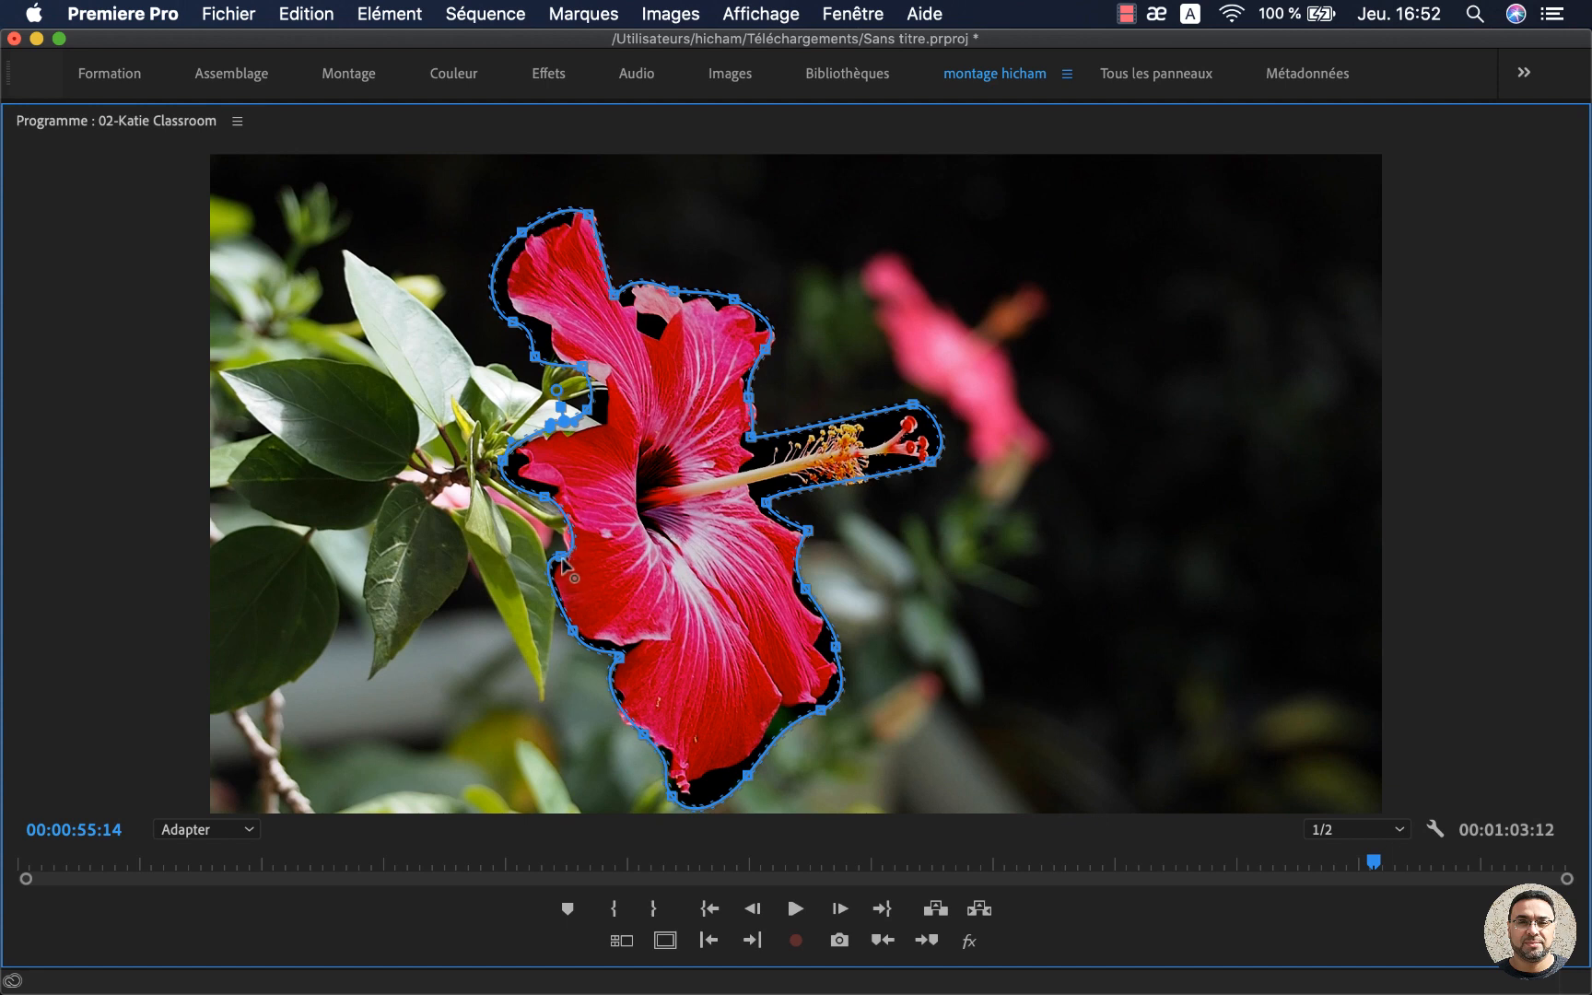
Refine the mask points along the flower's lower-left, bottom and lower-right edges to follow the petals more closely
mouse_move(558, 556)
left_mouse_down()
mouse_move(580, 555)
mouse_move(566, 539)
left_mouse_up()
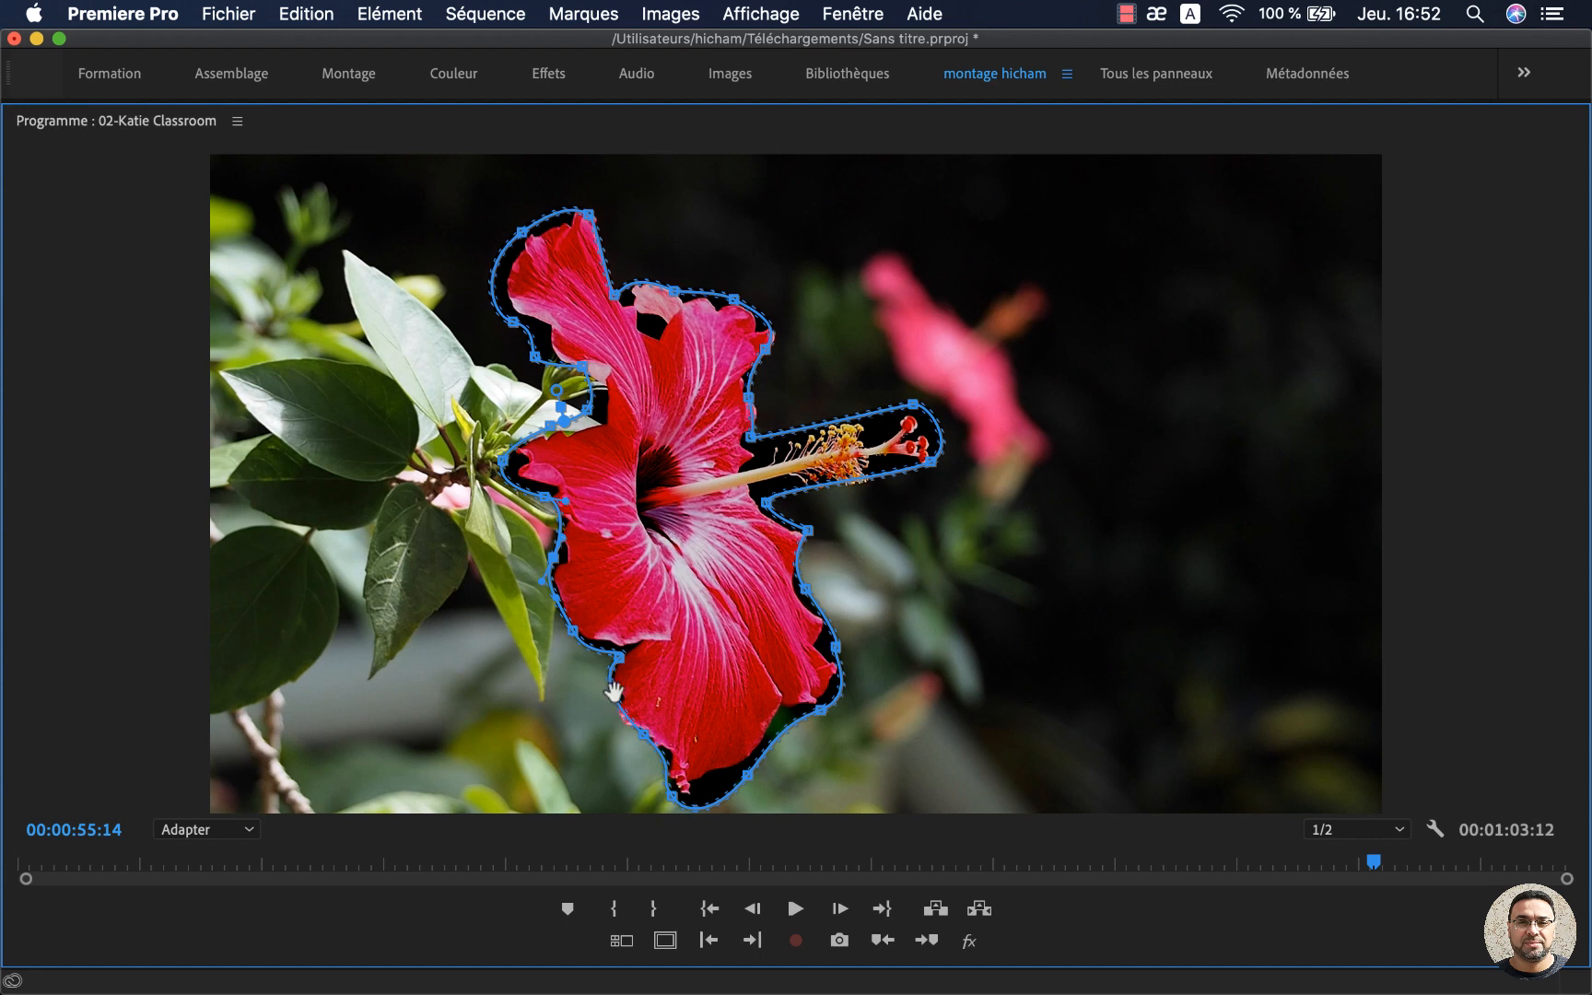
left_click_drag(617, 658, 615, 657)
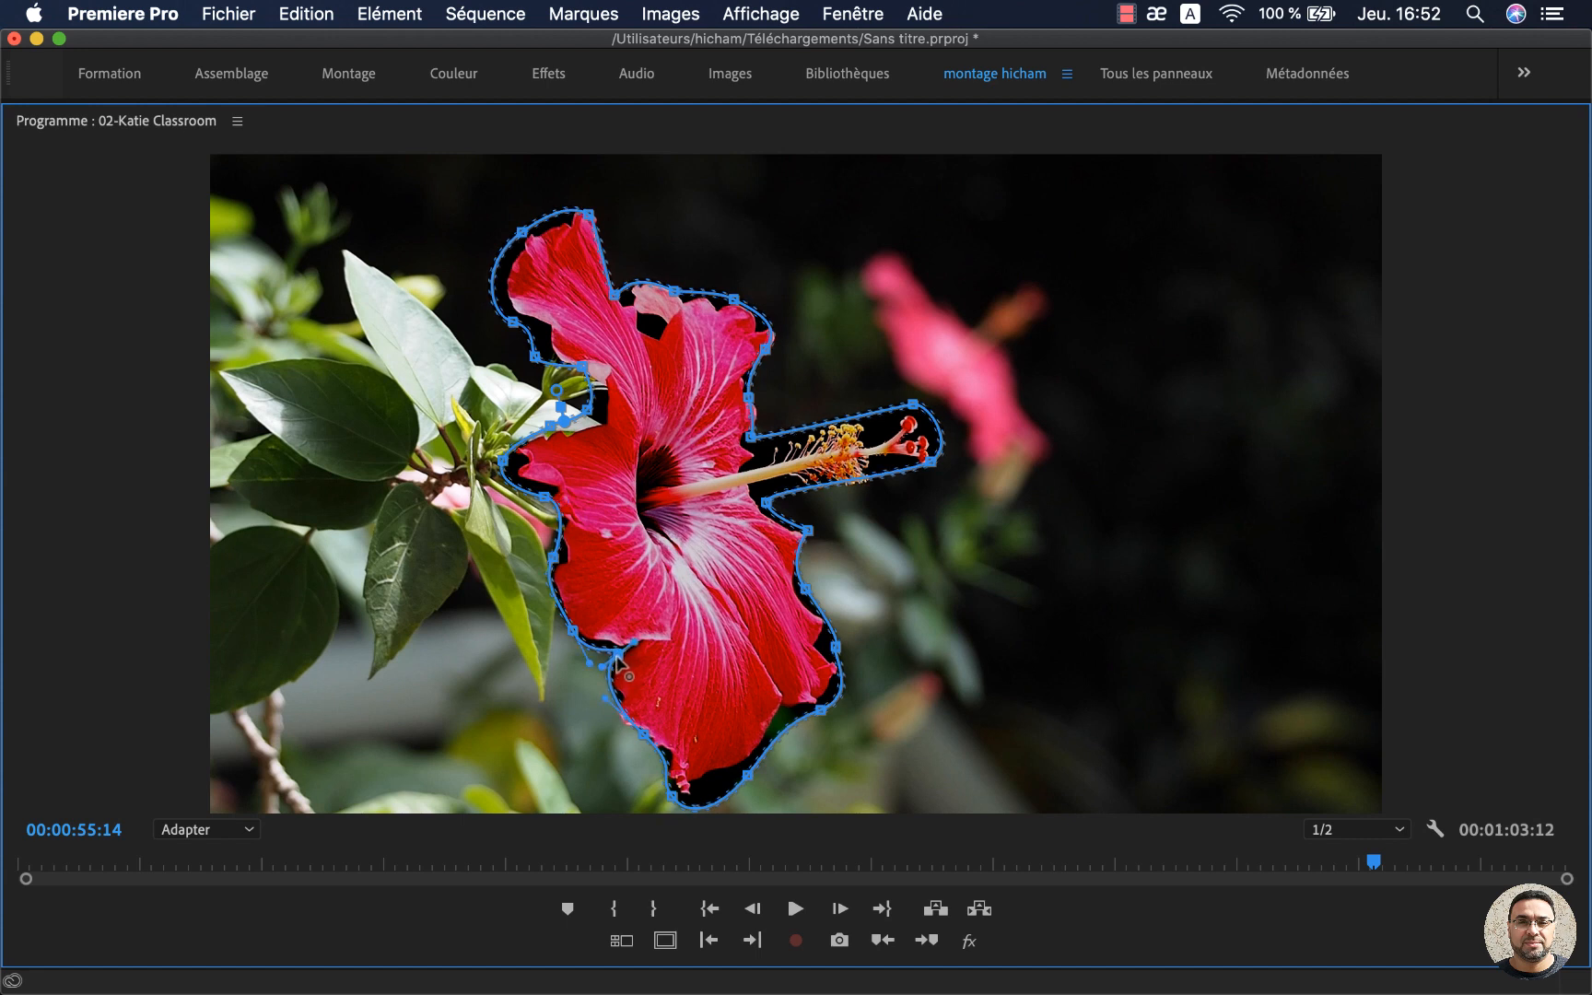
left_click(742, 774)
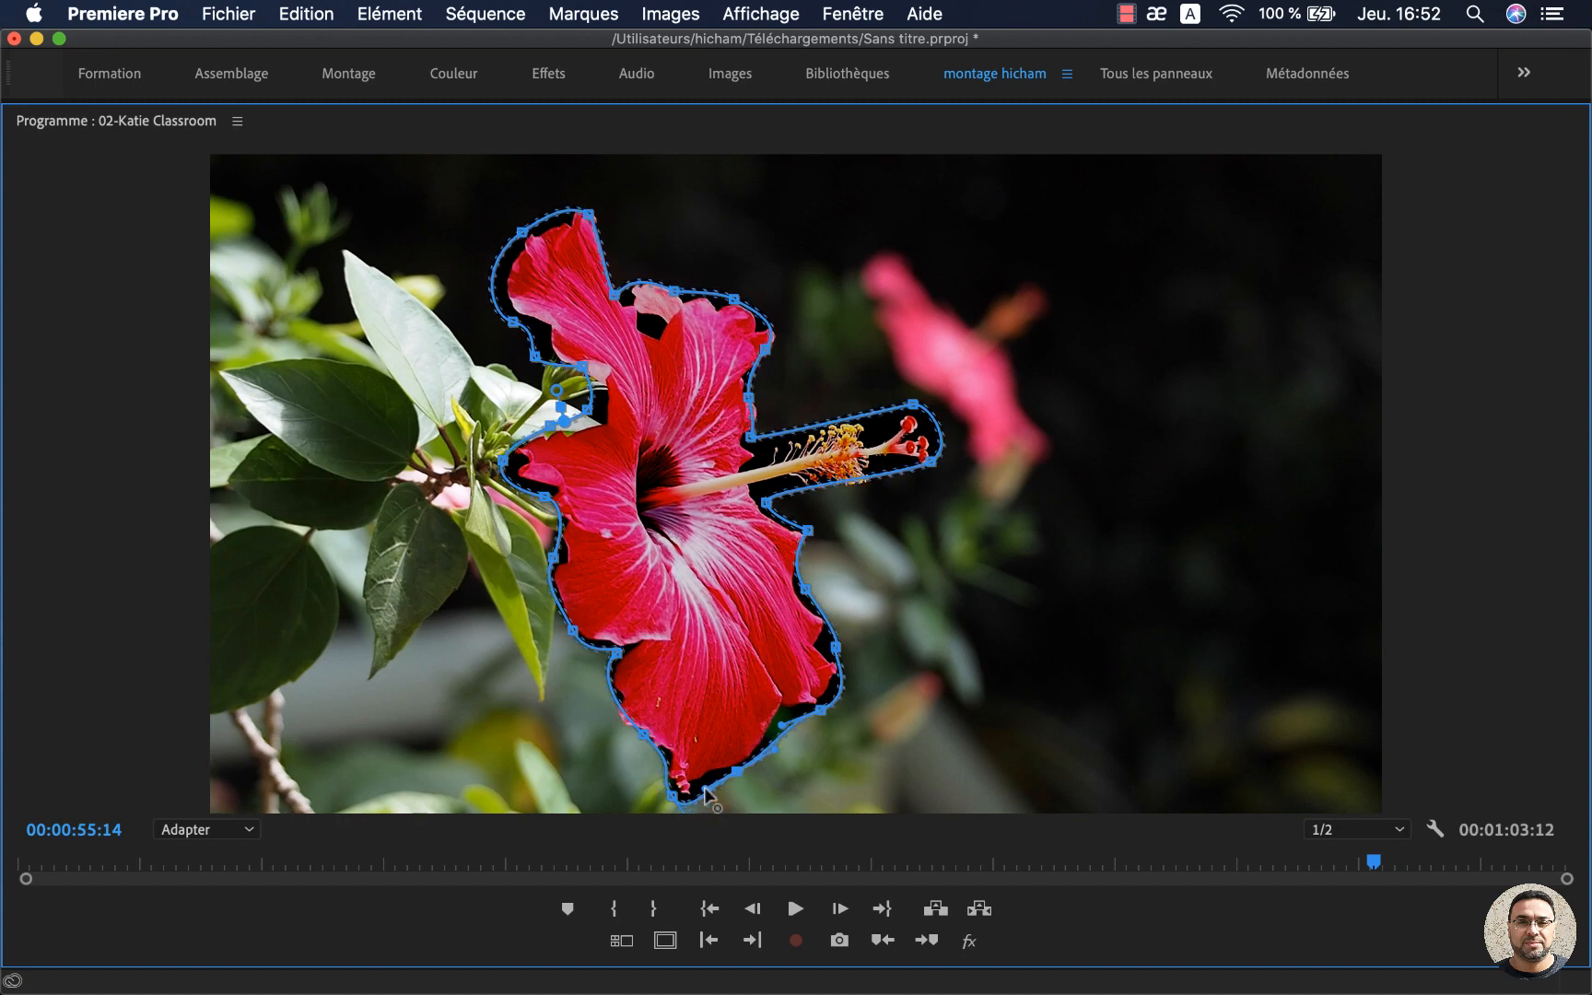
left_click(809, 710)
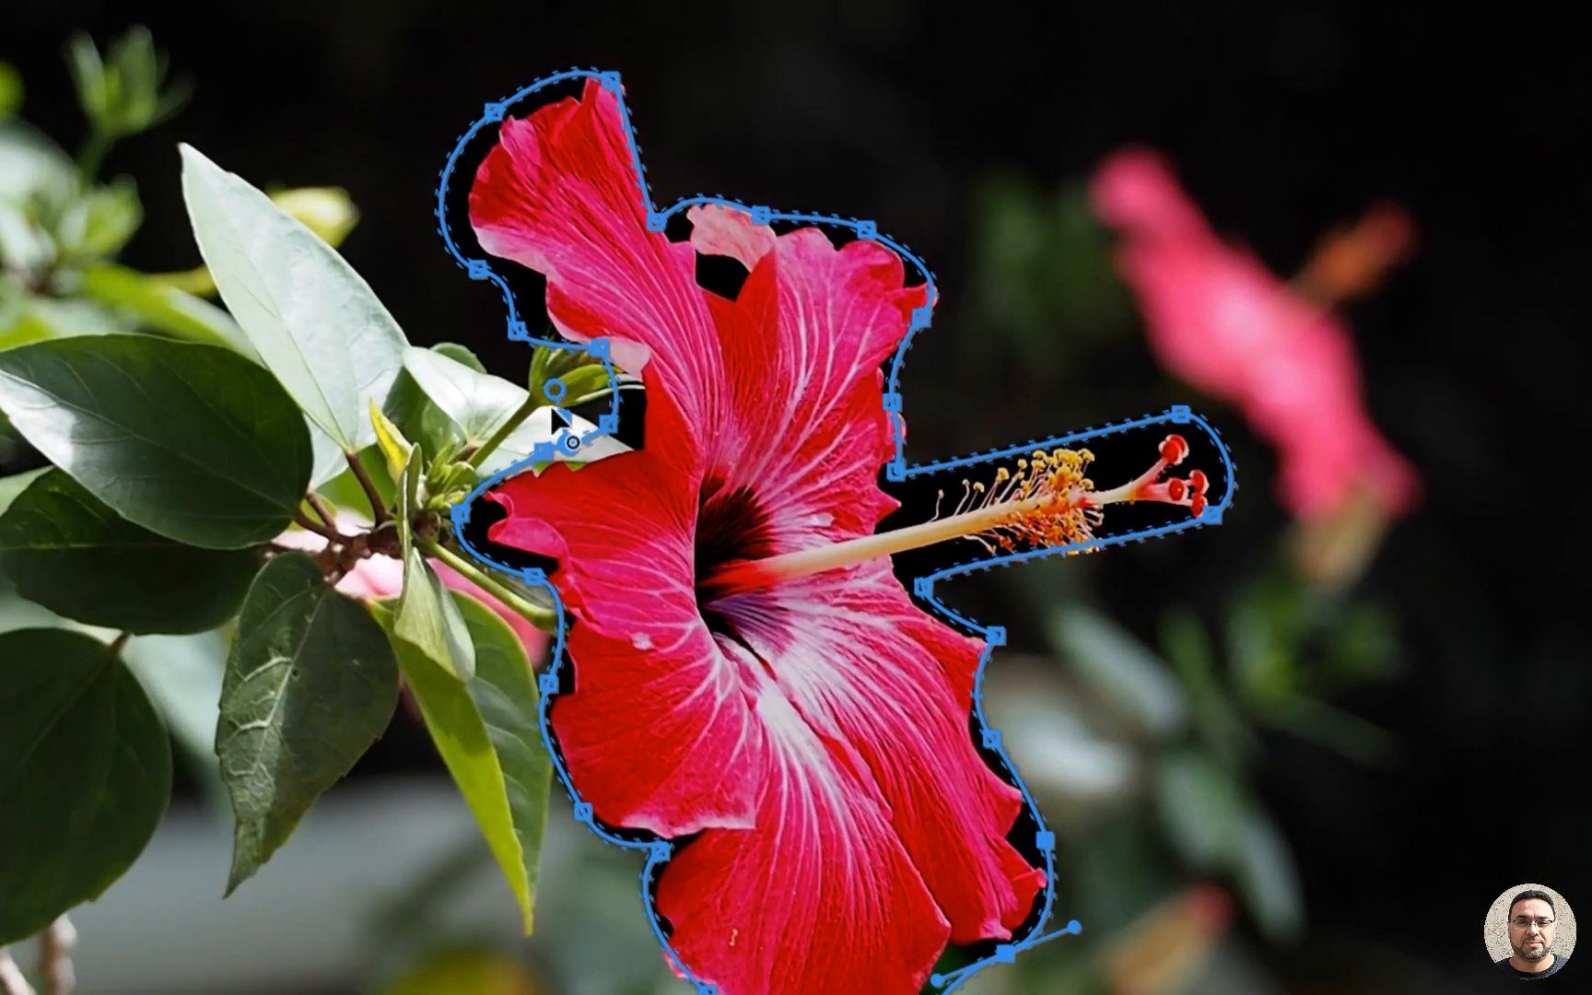
Invert the flower mask and increase its feather (Contour progressif) to 112,6
left_click_drag(558, 406, 527, 359)
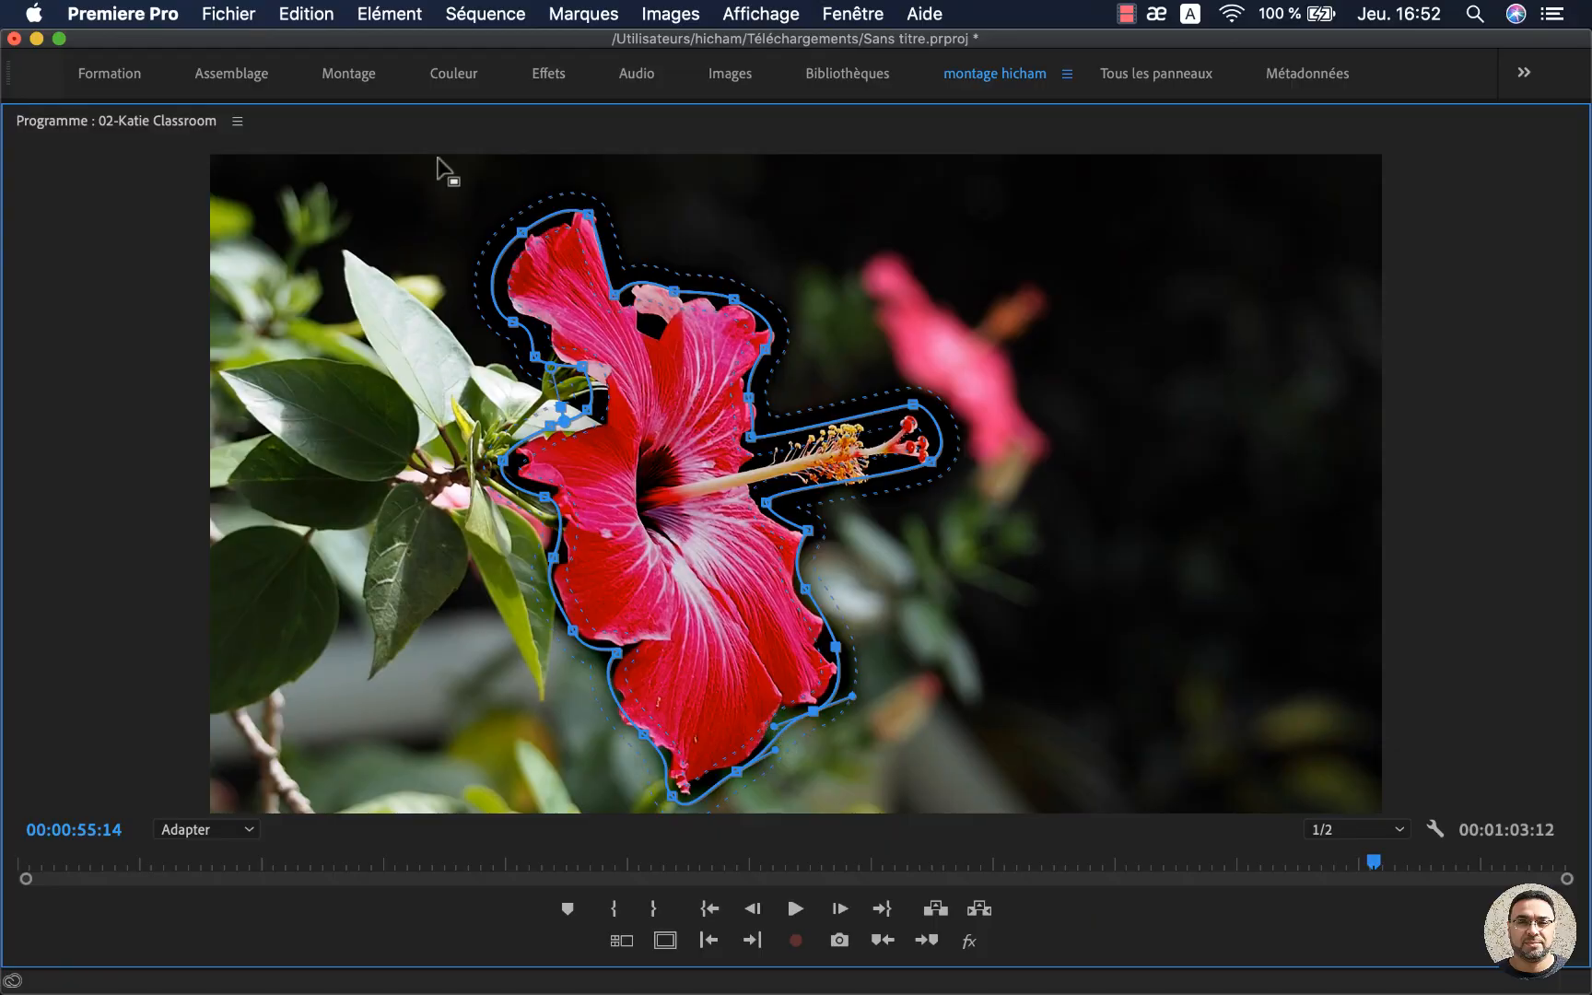
double_click(199, 121)
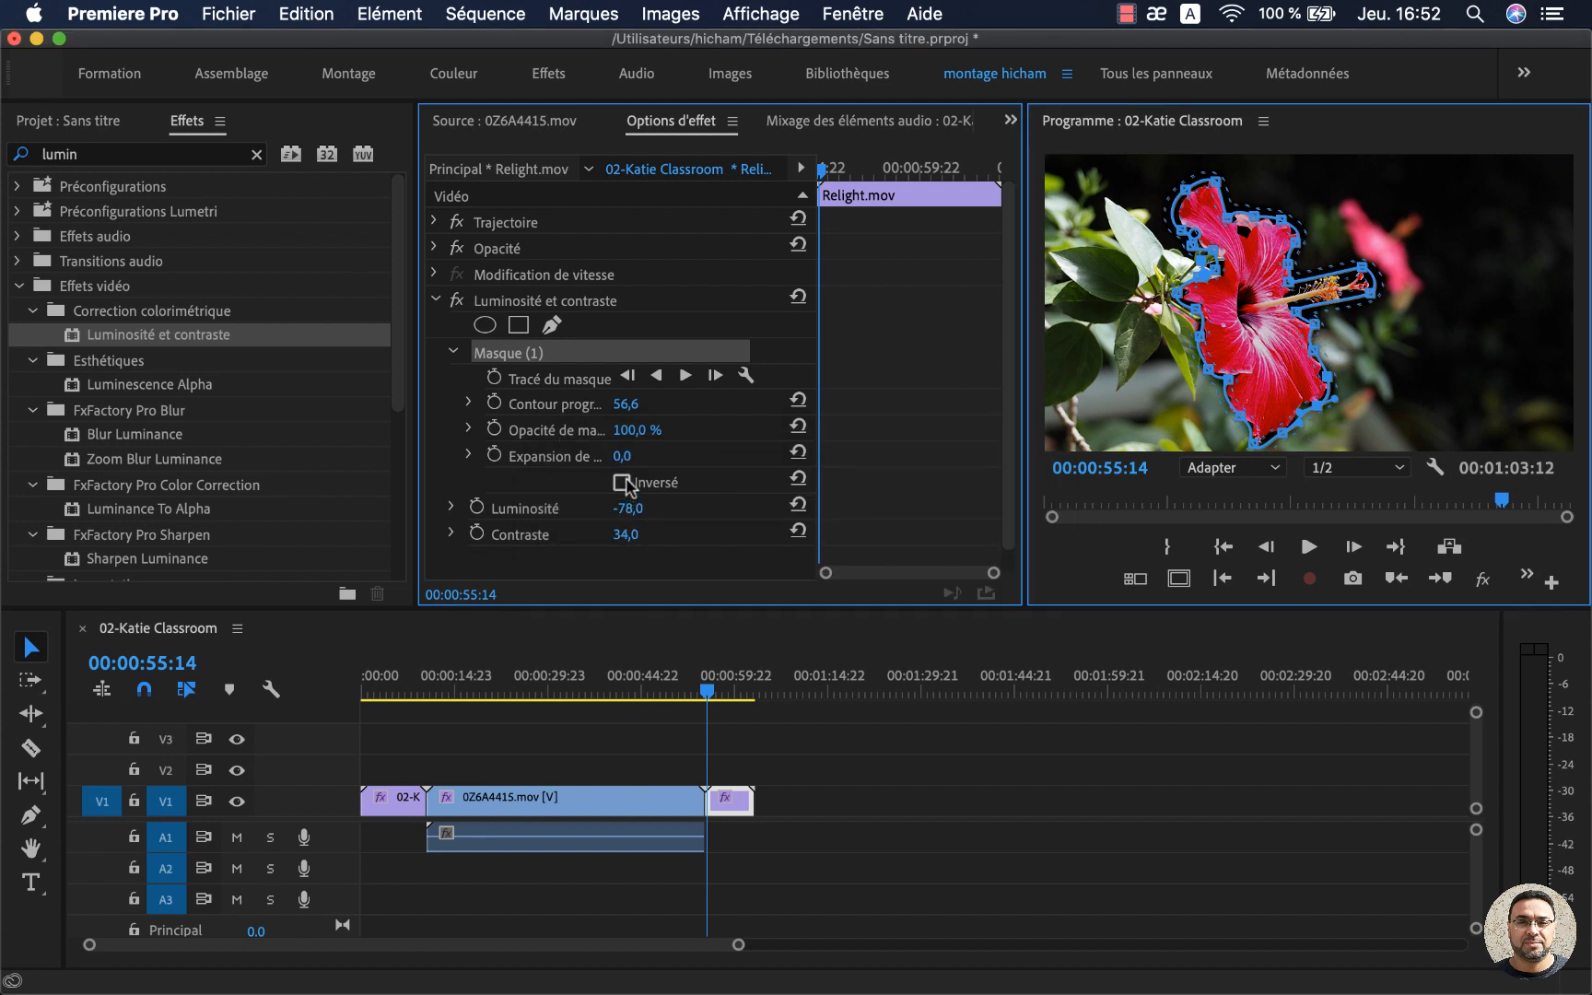
left_click(622, 481)
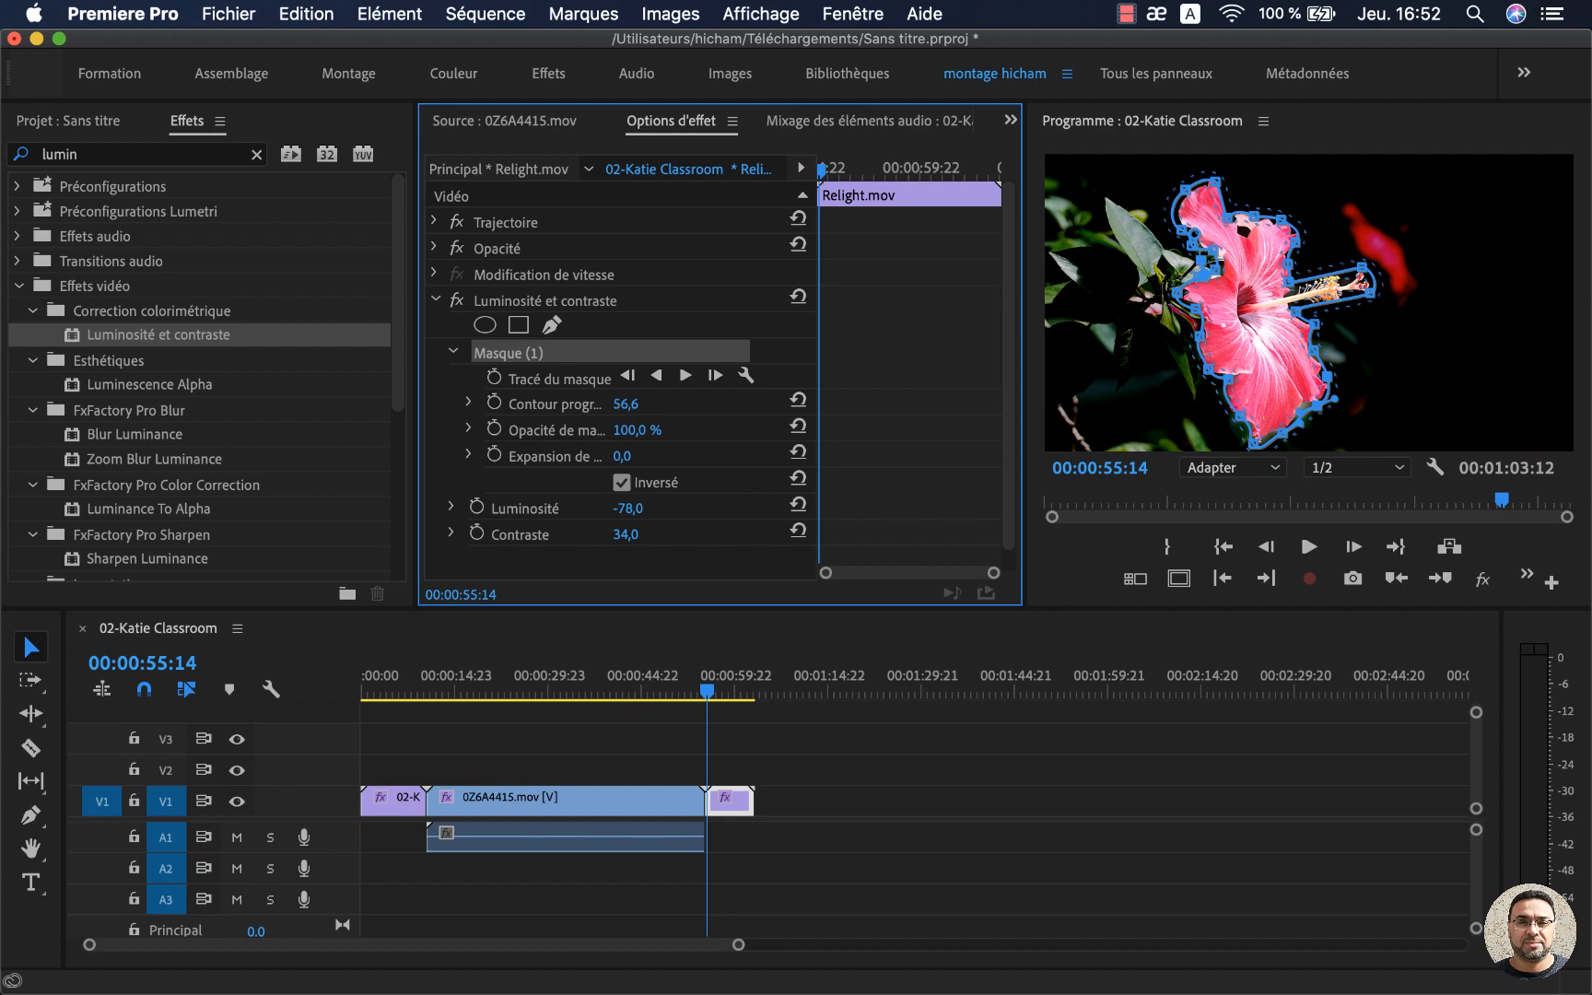
left_click_drag(625, 404, 645, 403)
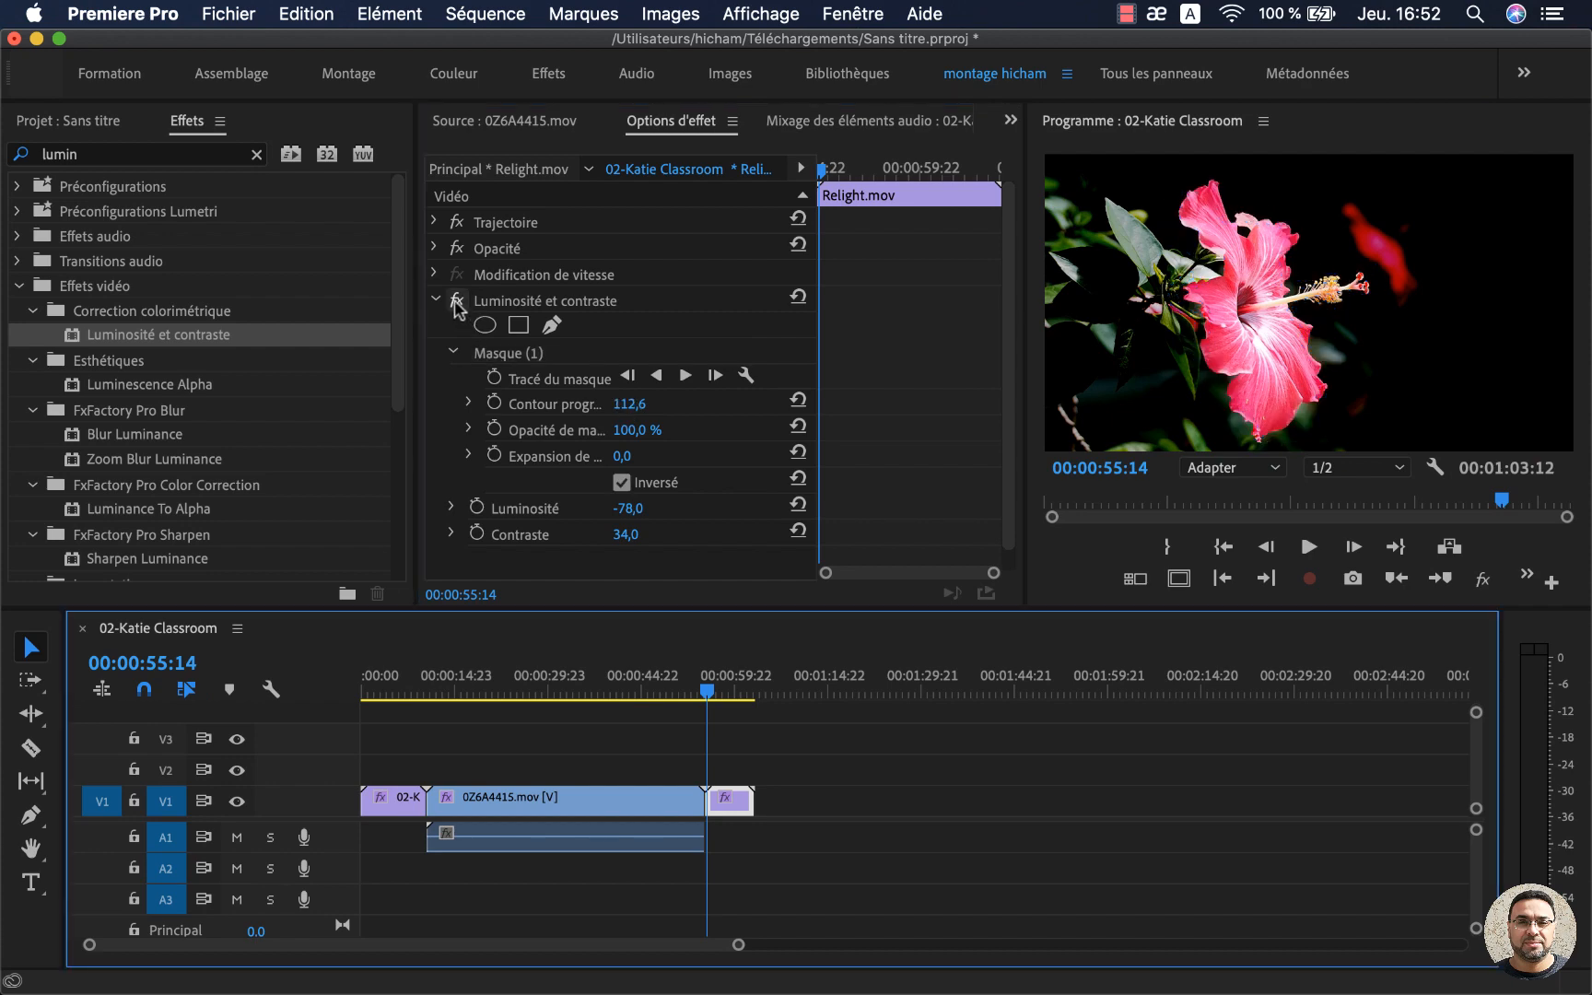
Compare Relight.mov with and without Luminosité et contraste by switching the effect off and on repeatedly
left_click(456, 300)
left_click(455, 301)
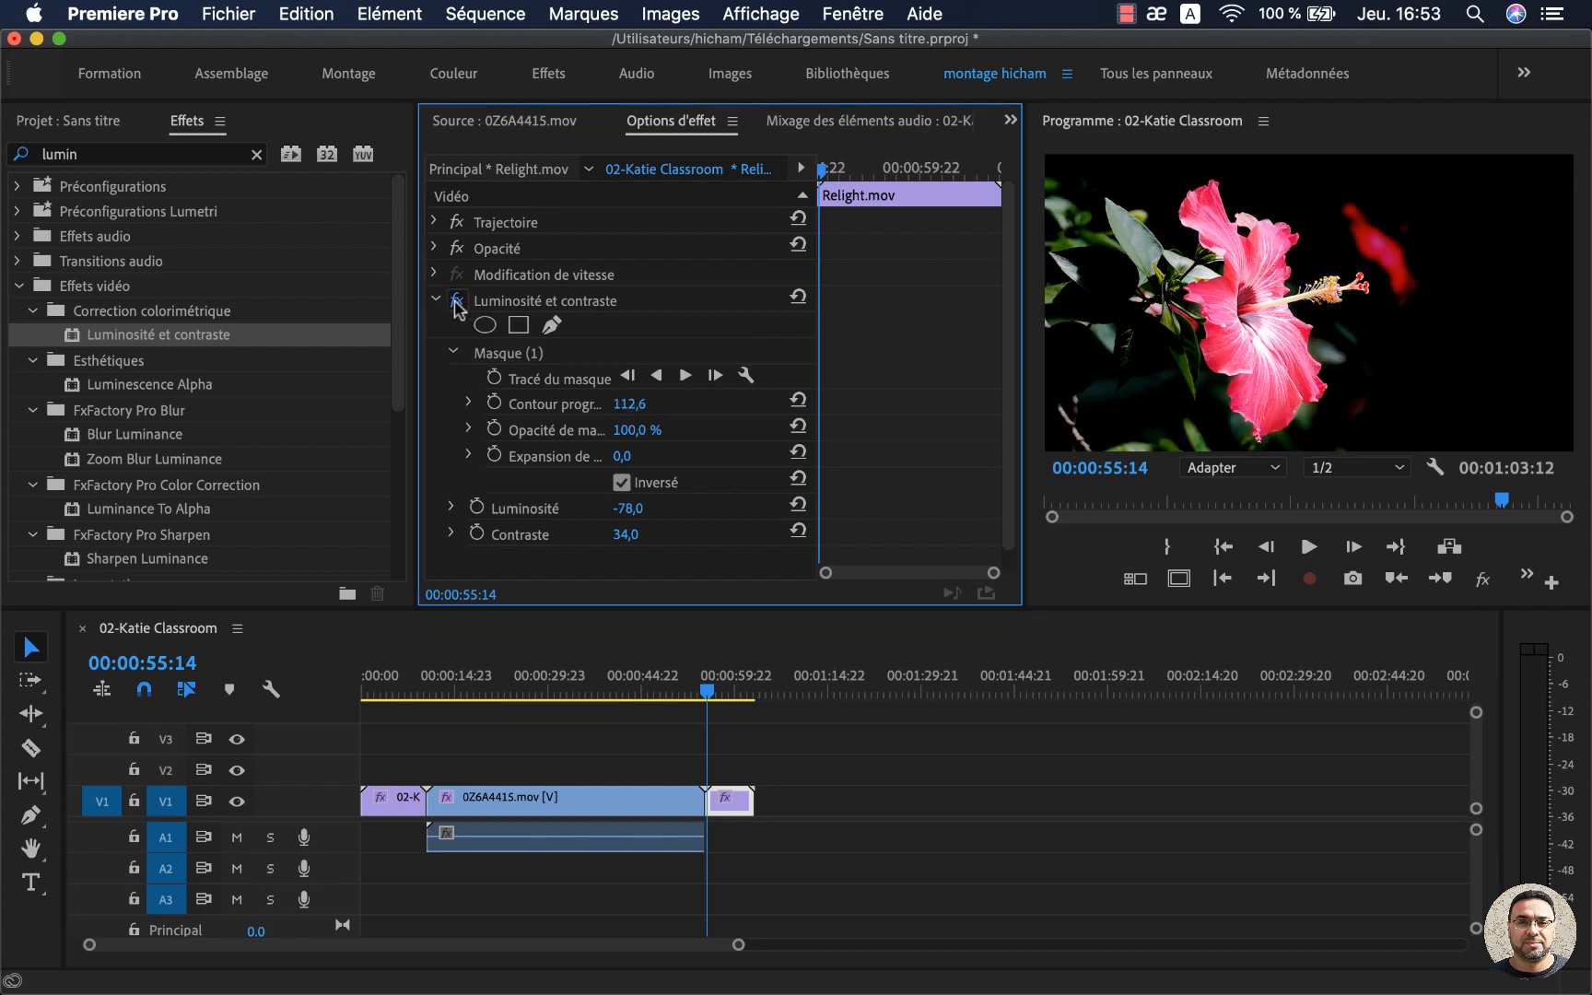
left_click(455, 301)
left_click(455, 301)
left_click(455, 301)
left_click(456, 300)
left_click(456, 301)
left_click(456, 301)
left_click(722, 809)
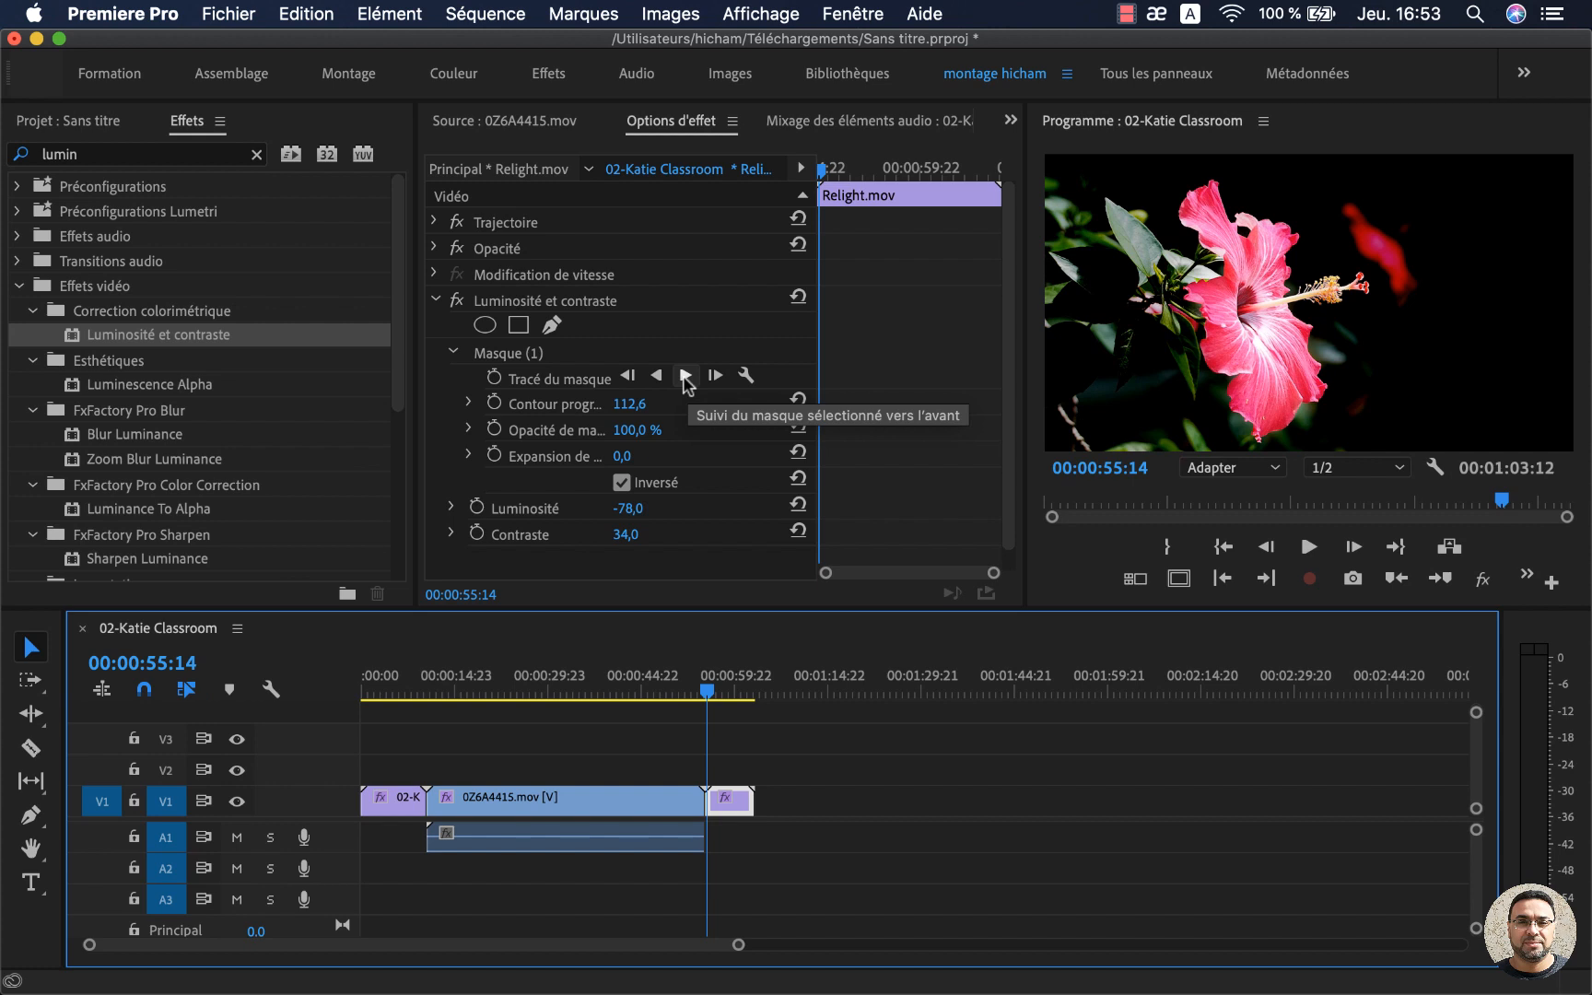
Preview the opening of Relight.mov and track the flower mask forward from 00:00:55:12
left_click(1308, 547)
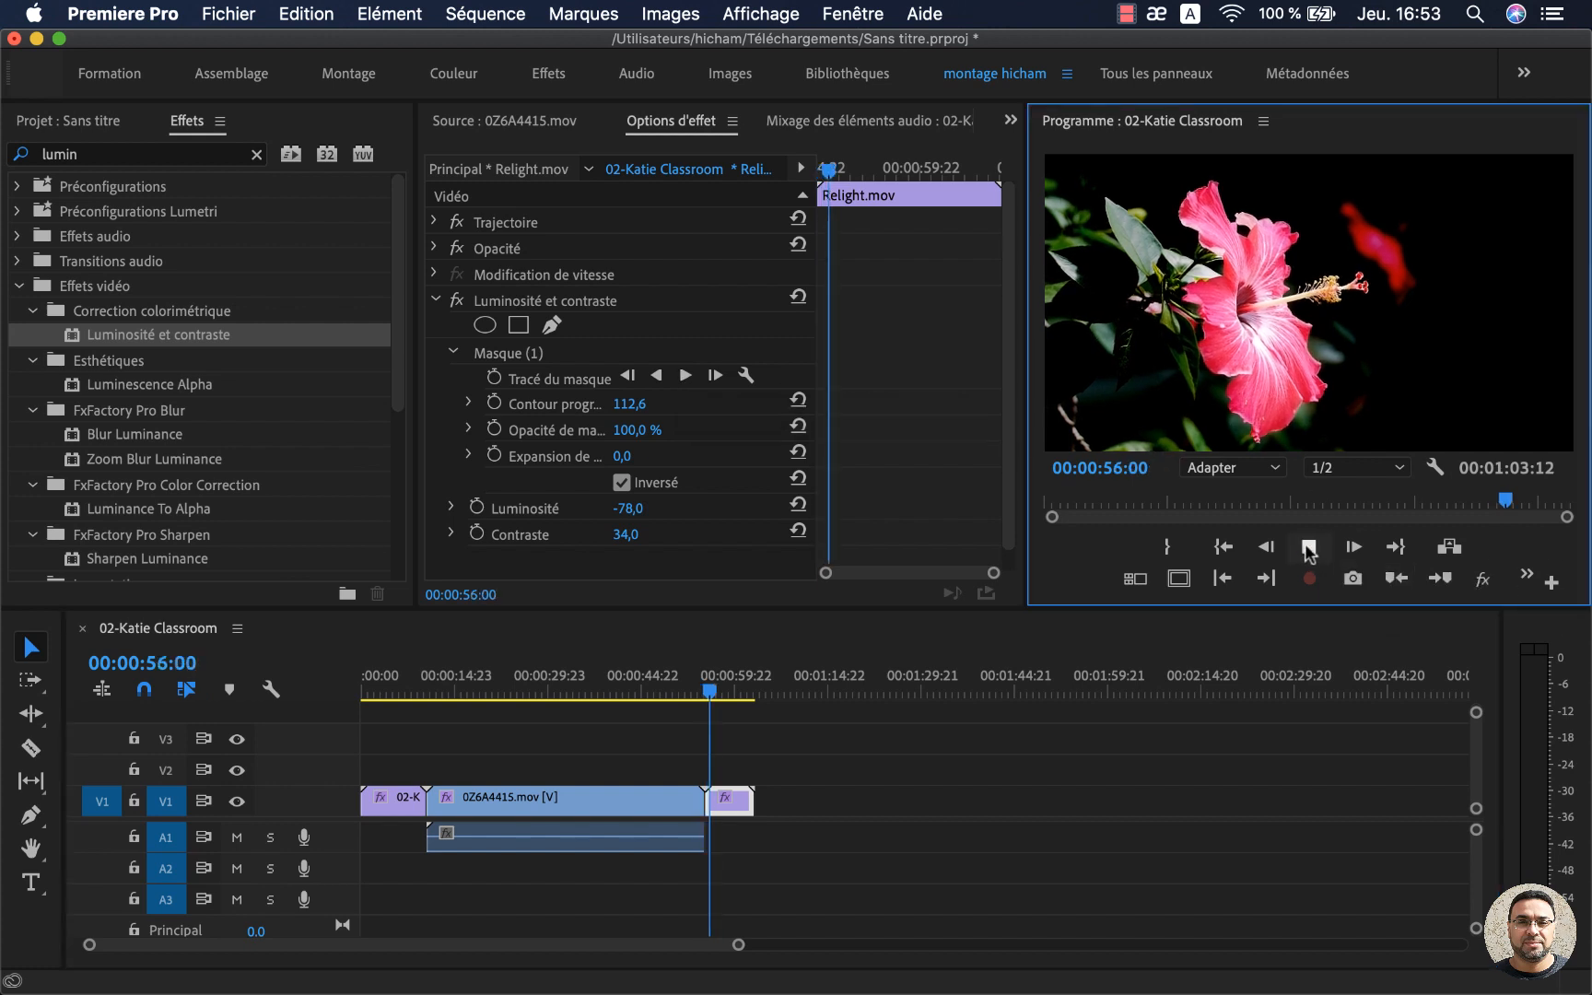
left_click(1307, 549)
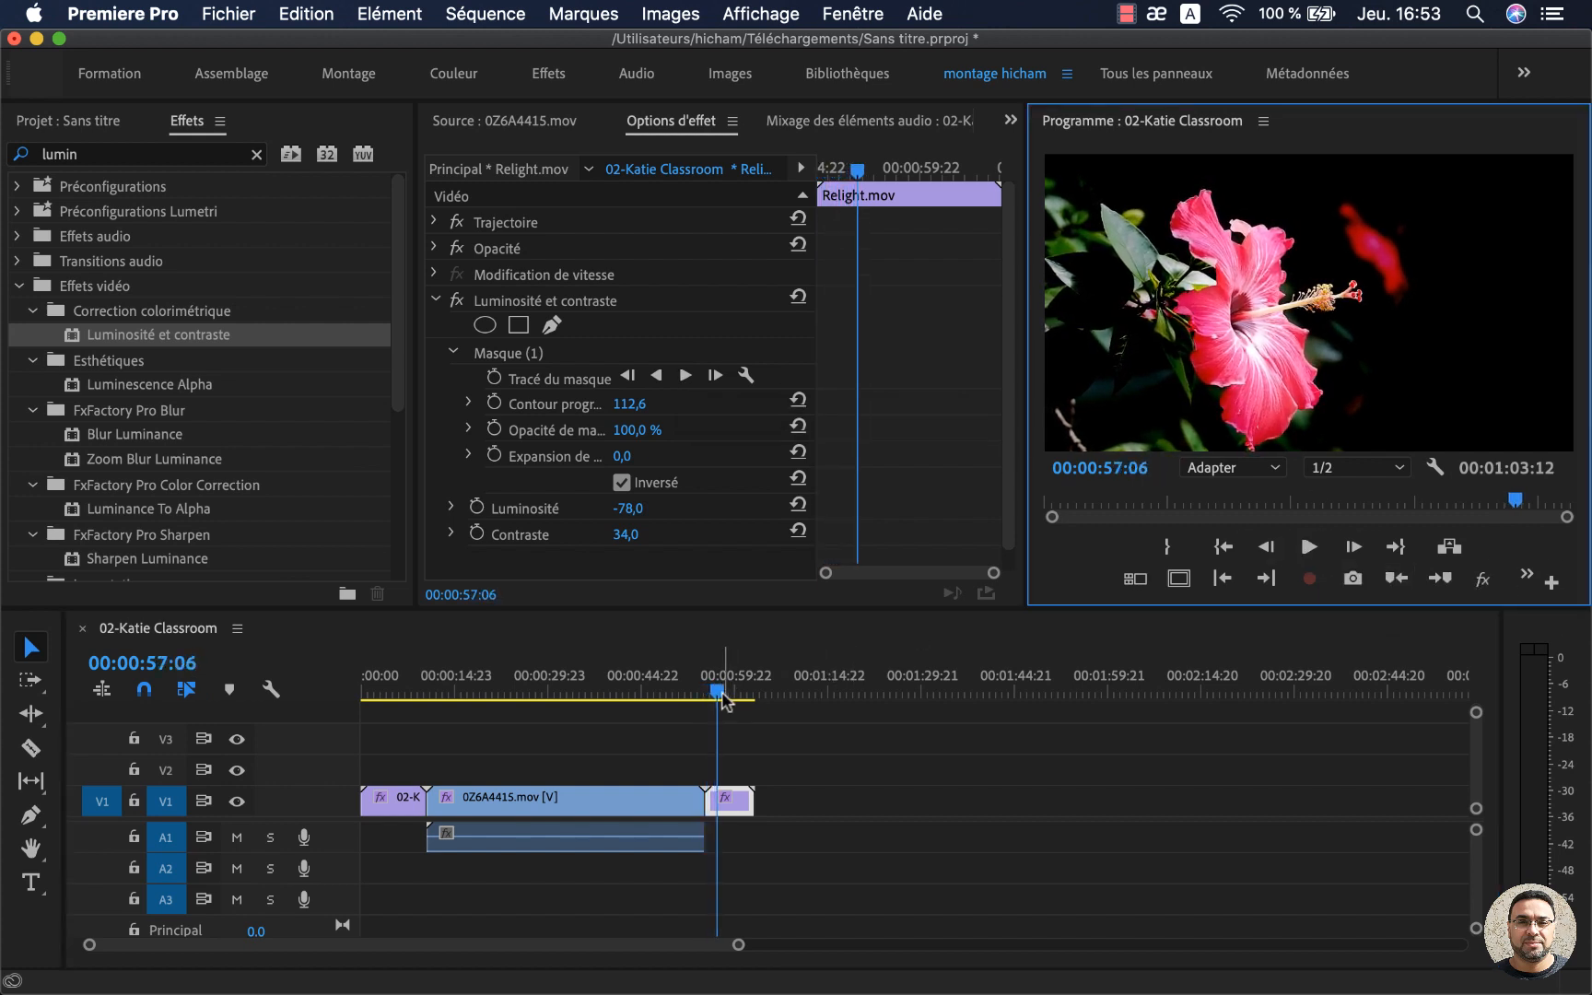
left_click_drag(723, 696, 706, 693)
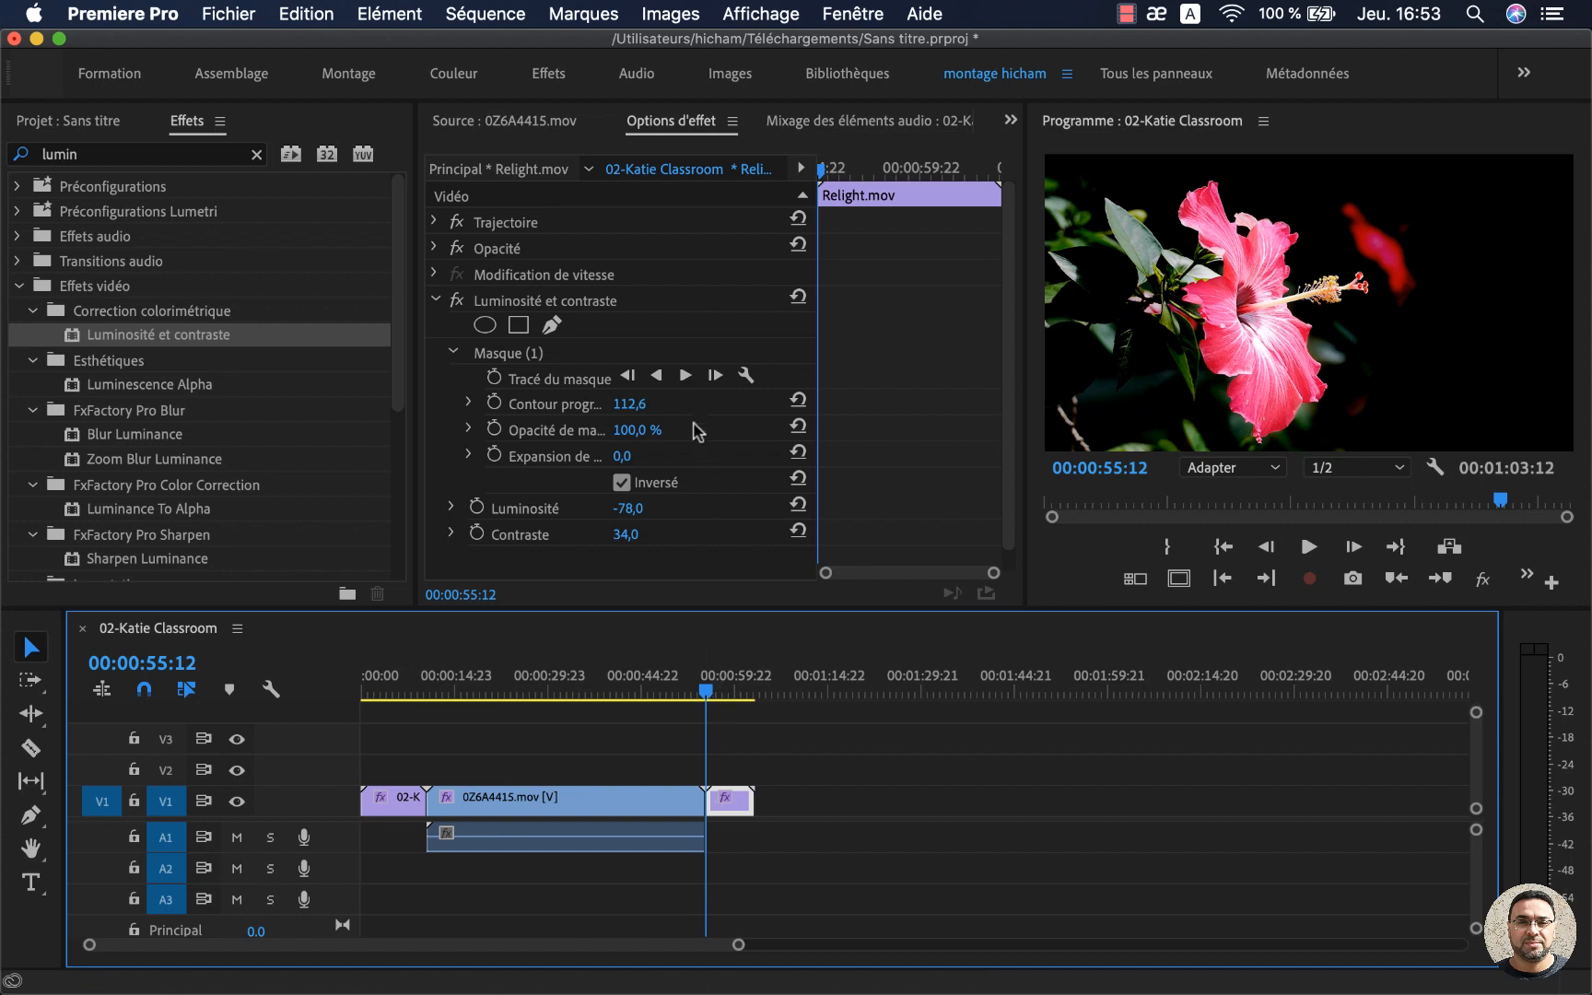
left_click(684, 375)
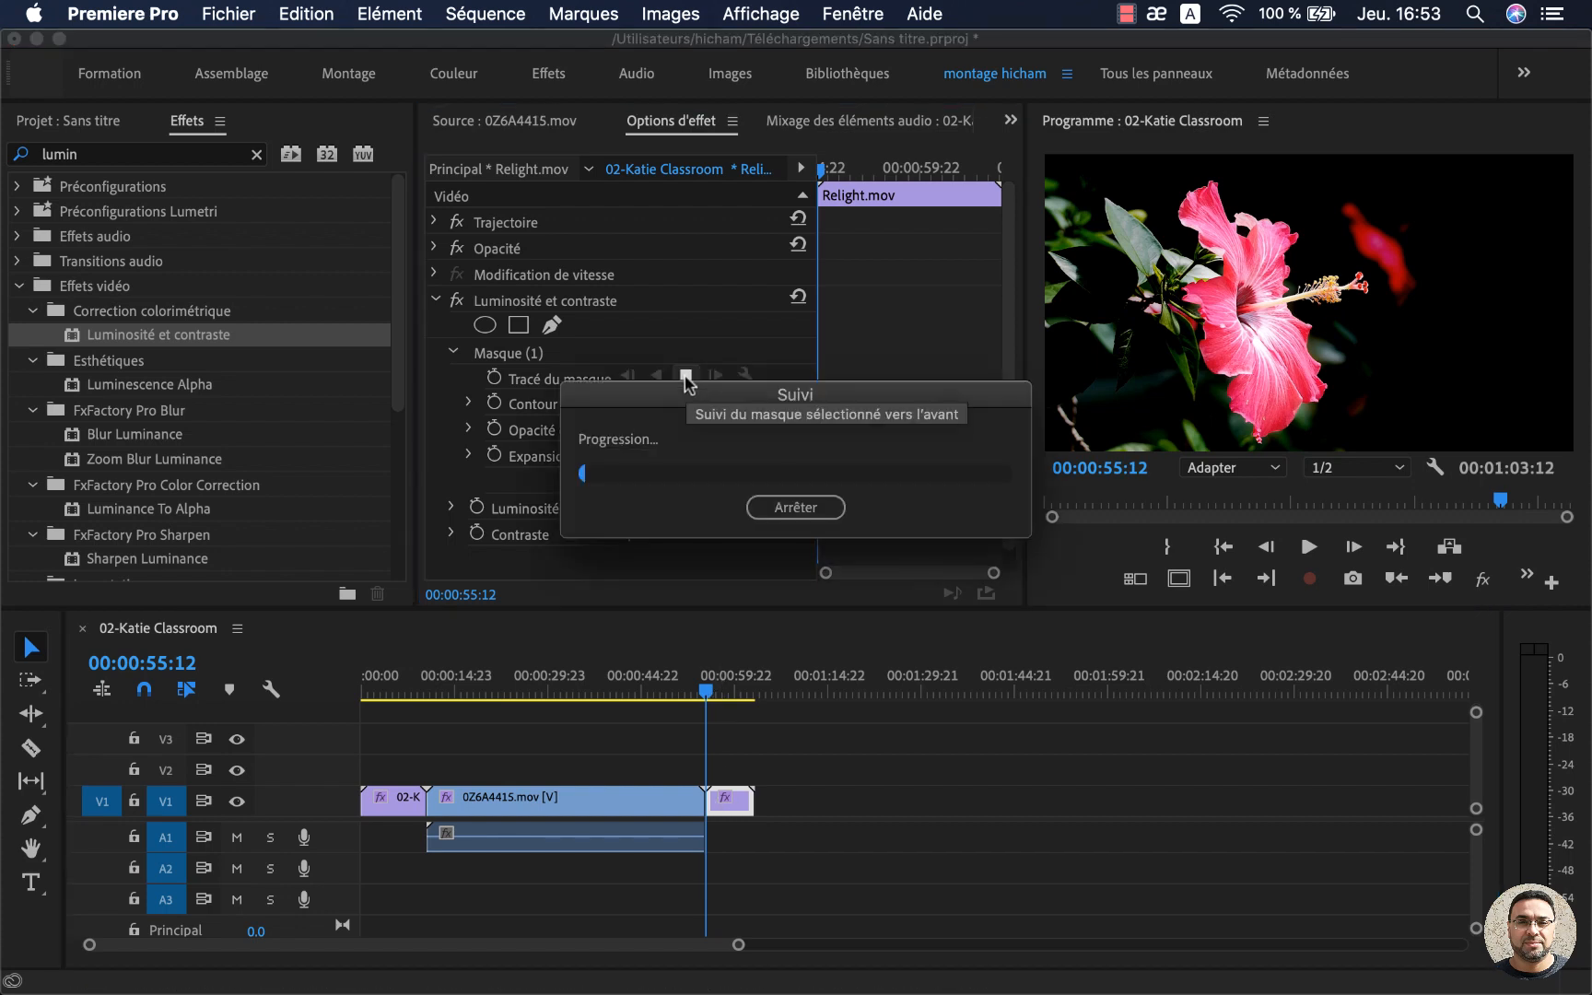